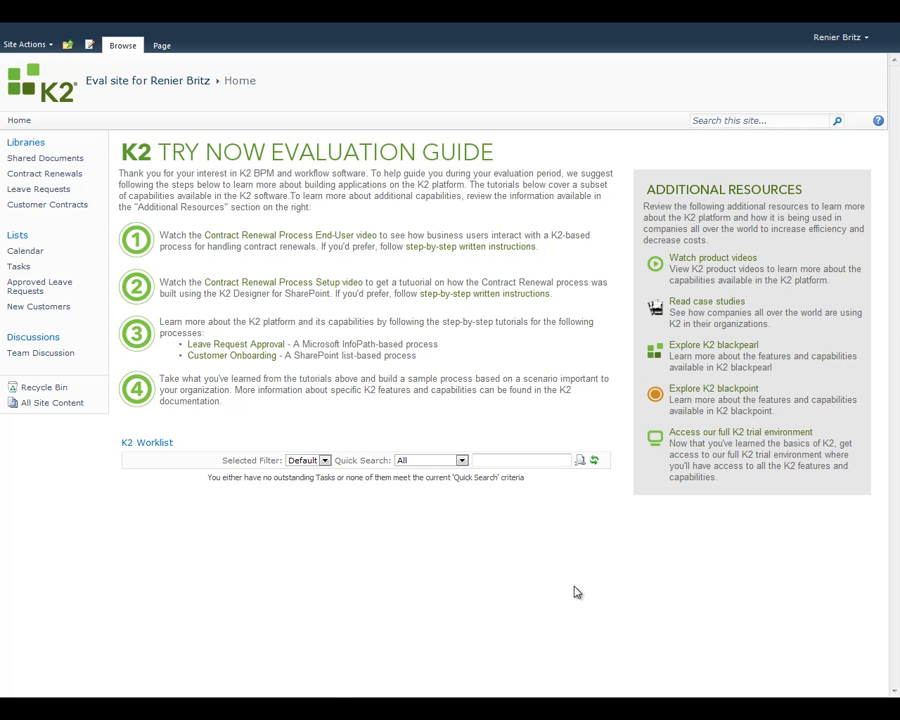
# - Open the New Customers list and launch the K2 process designer for it
pyautogui.click(32, 307)
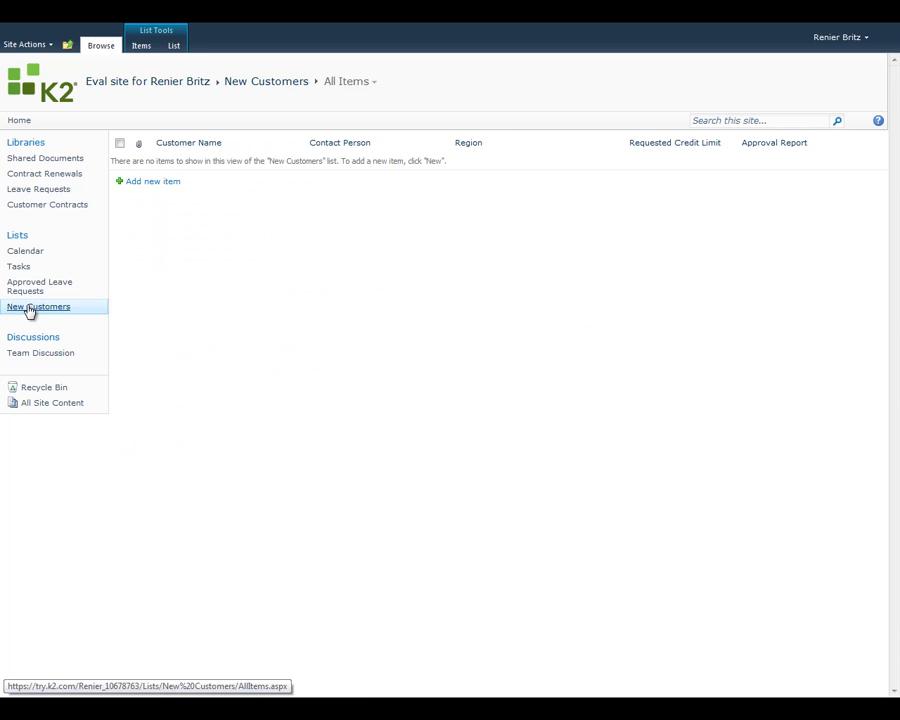
pyautogui.click(174, 46)
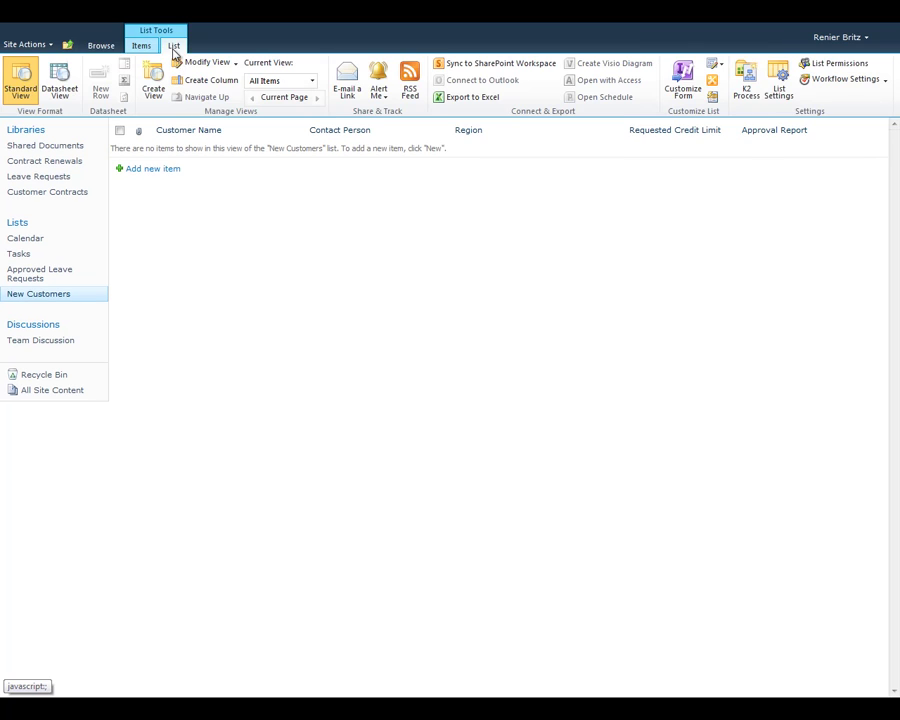
pyautogui.click(747, 90)
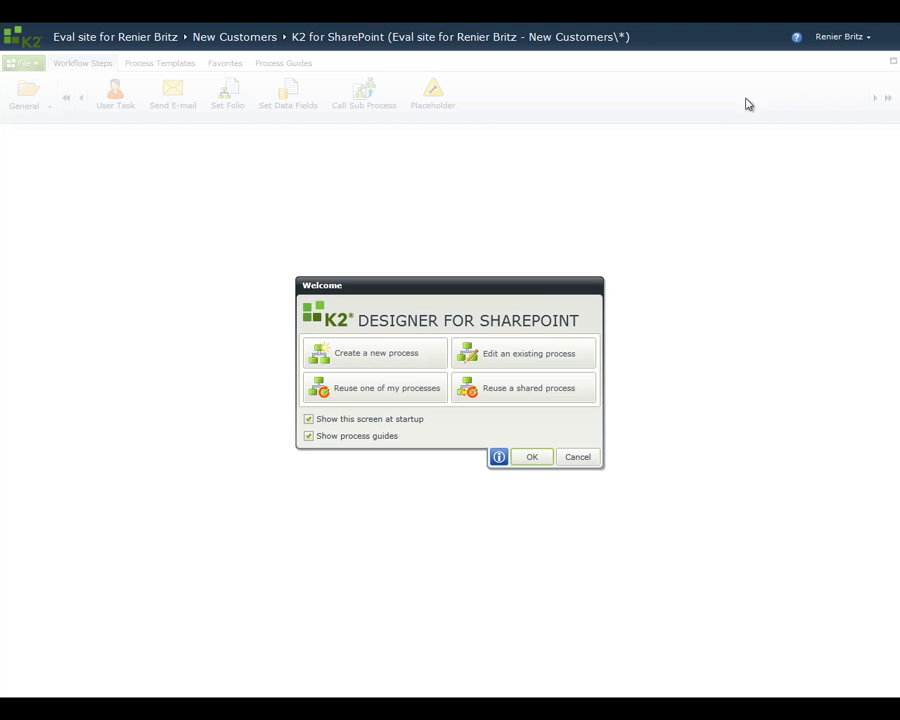
# - Create a new process named "Customer Onboarding" that starts when an item is created instead of manually
pyautogui.click(406, 354)
pyautogui.click(406, 354)
pyautogui.write('Customer Onboarding')
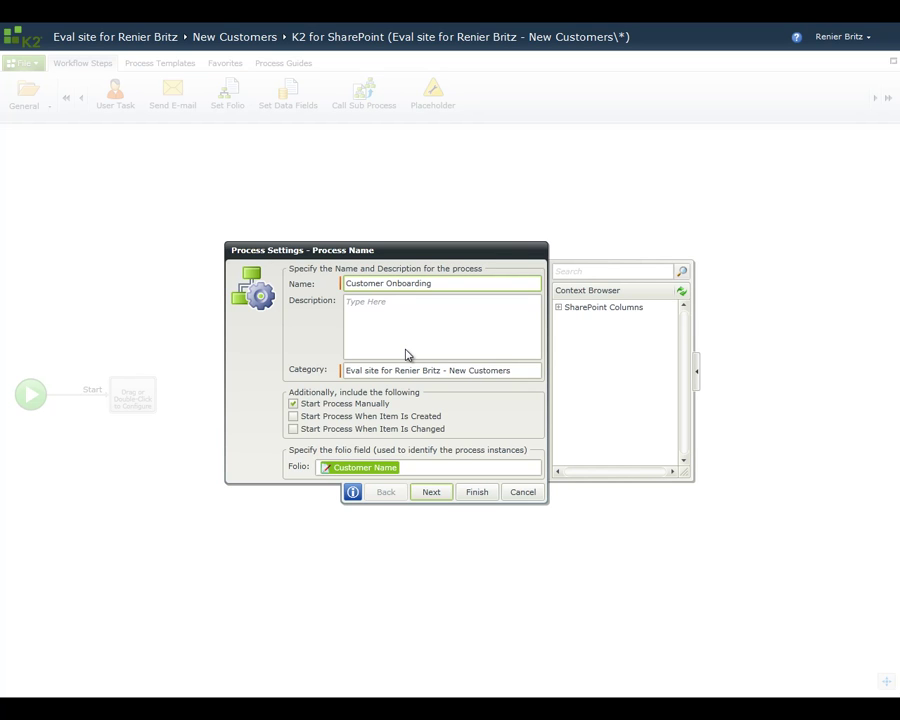
pyautogui.click(293, 403)
pyautogui.click(293, 416)
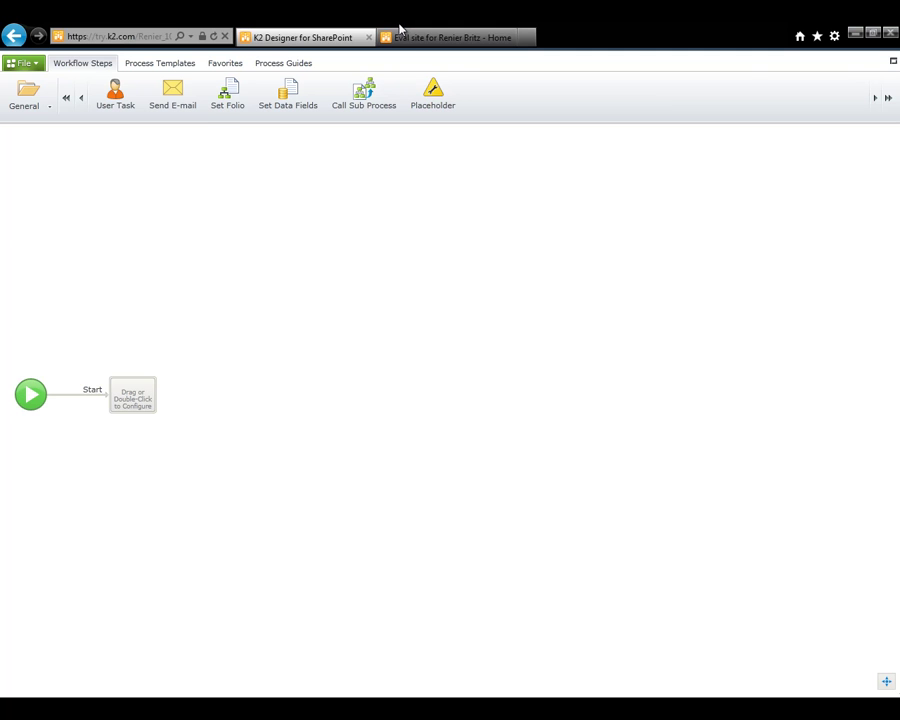
# - On the evaluation site, open the K2 site settings and view the K2 SmartObject Site Lists and Libraries
pyautogui.click(420, 37)
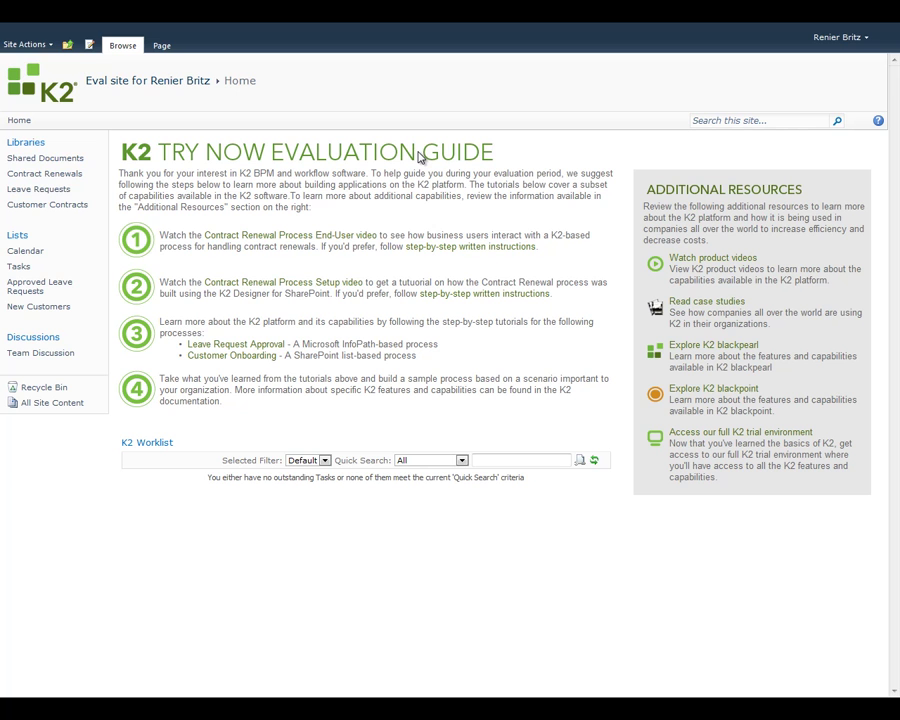
pyautogui.click(42, 44)
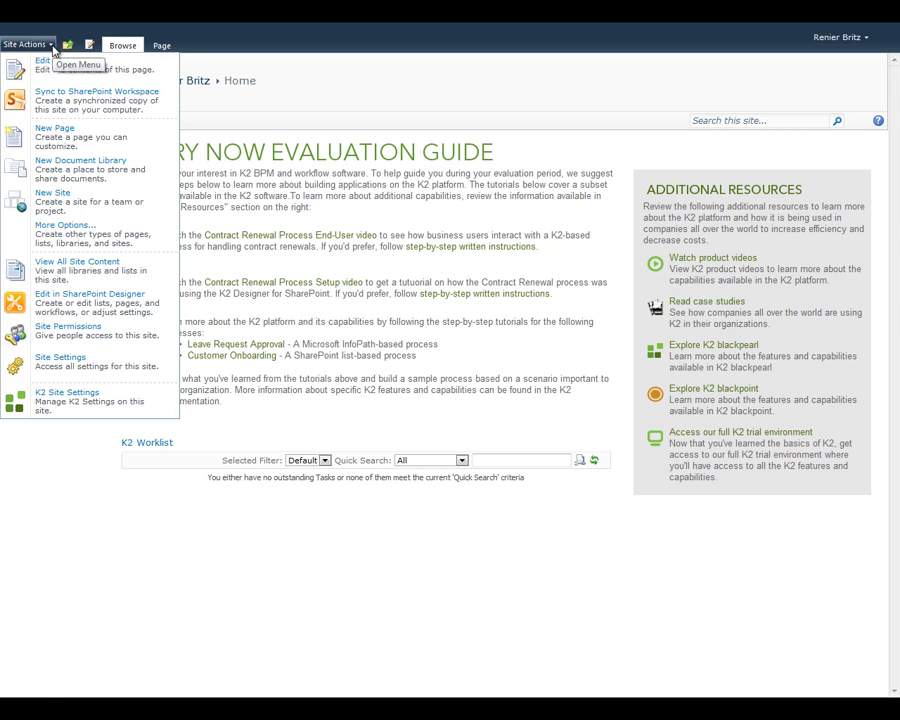
pyautogui.click(97, 400)
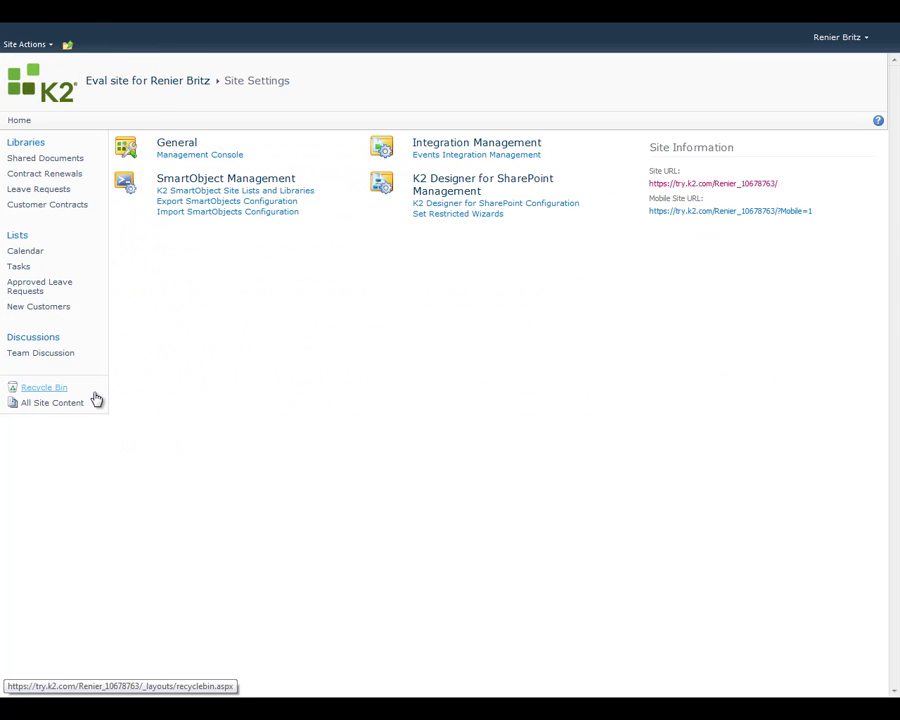
pyautogui.click(240, 196)
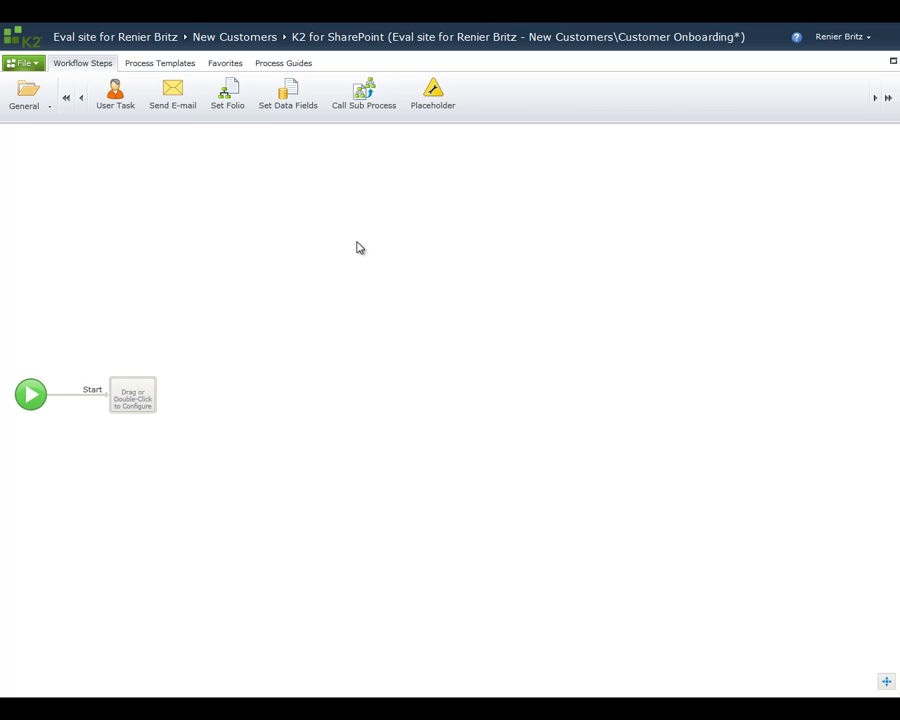
# - Add a user task at the process start named "Manager Approval" with the instruction "Please review and approve the request"
pyautogui.moveTo(116, 100); pyautogui.dragTo(136, 406)
pyautogui.write('Manager Approval')
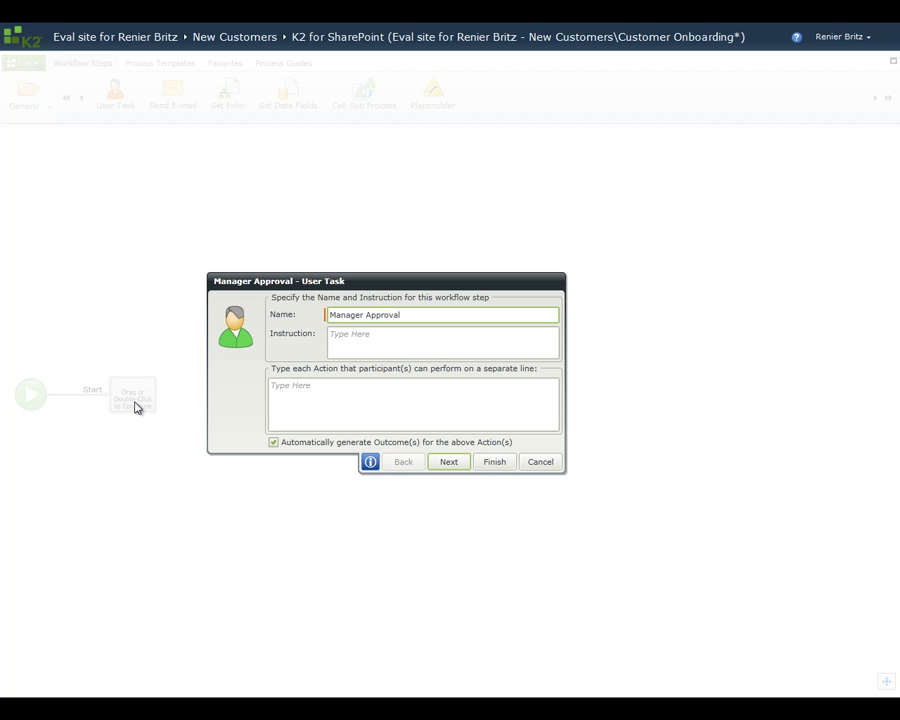
pyautogui.press('Tab')
pyautogui.write('Please review and app')
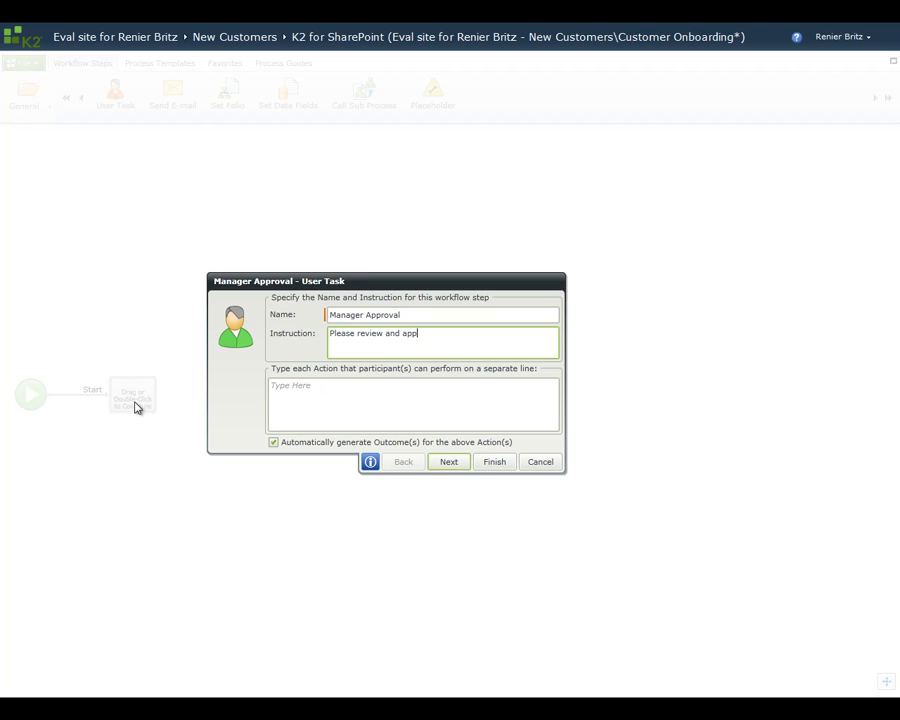
pyautogui.write('rove the request')
# - Give the Manager Approval task the actions Approved and Declined and proceed to its outcomes
pyautogui.press('Tab')
pyautogui.write('Approved')
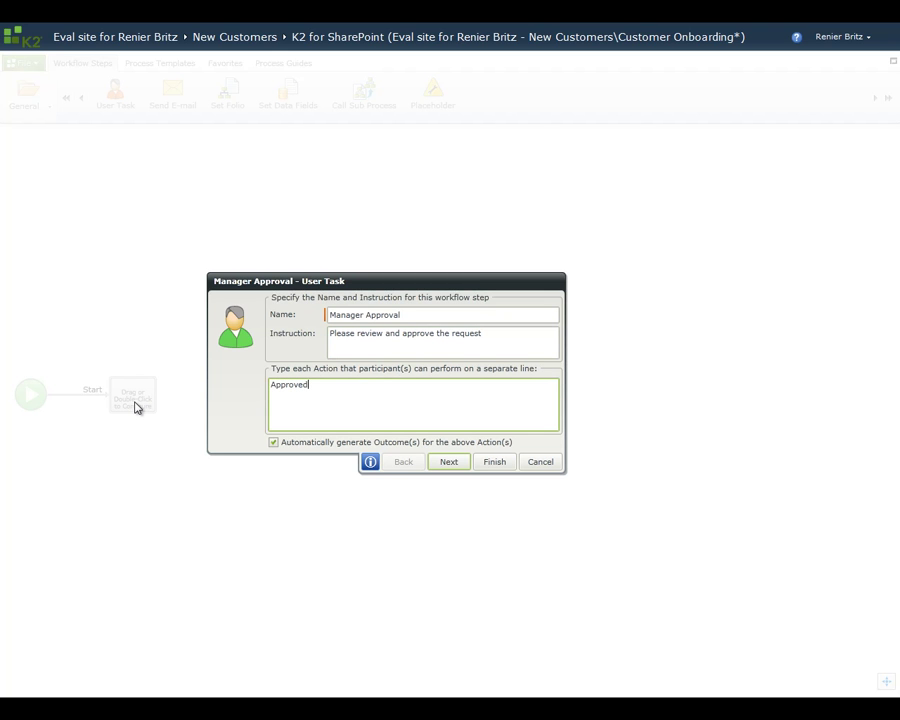
pyautogui.press('Return')
pyautogui.write('Declined')
pyautogui.click(441, 463)
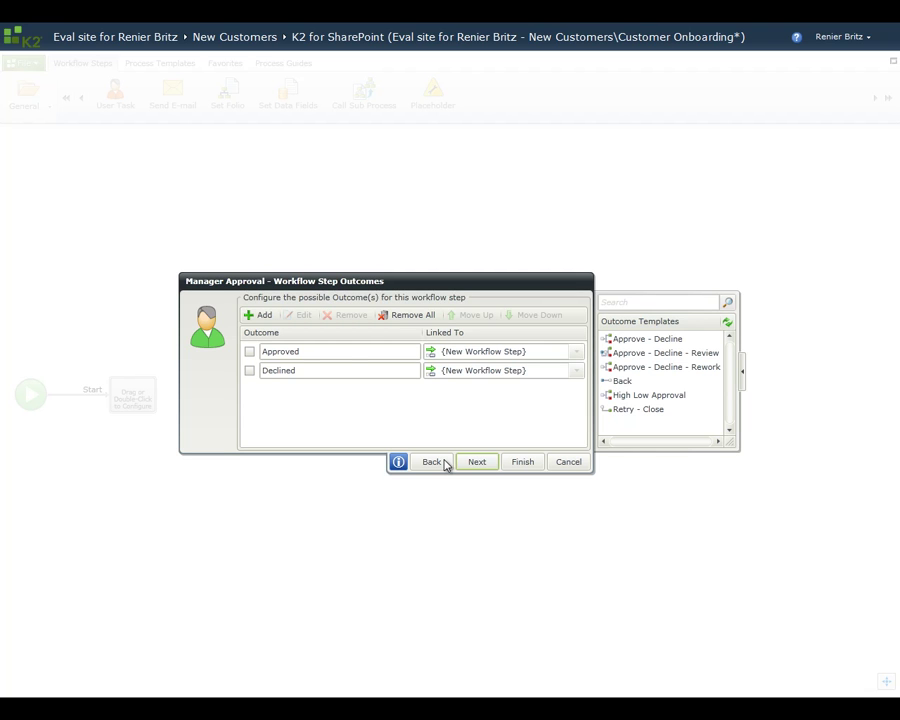
# - Rename the Approved outcome as "Approved - High Risk"
pyautogui.click(344, 352)
pyautogui.write('- ')
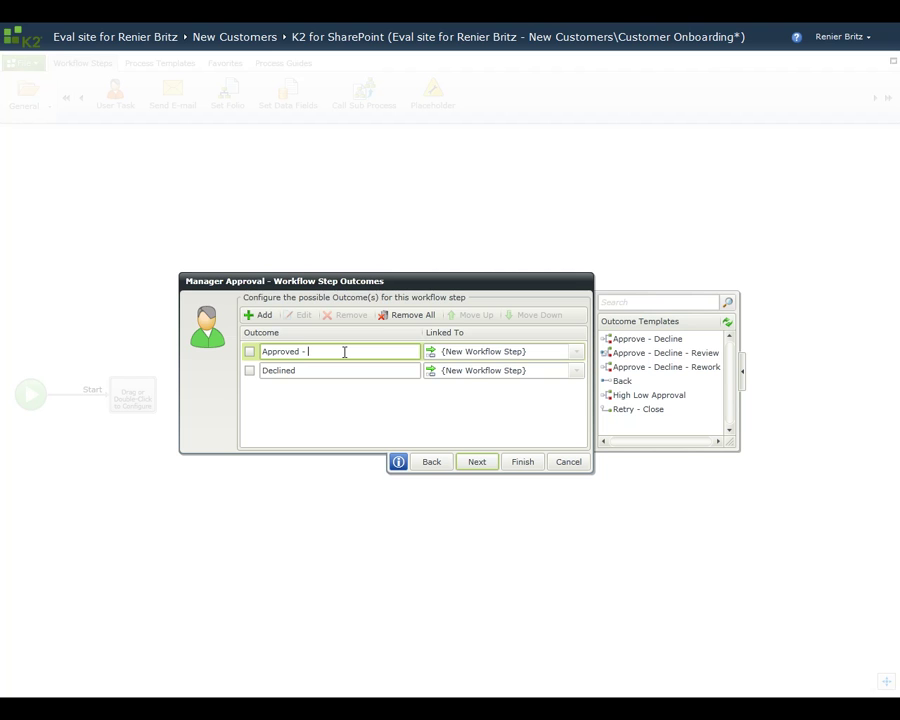
pyautogui.write('High Risk')
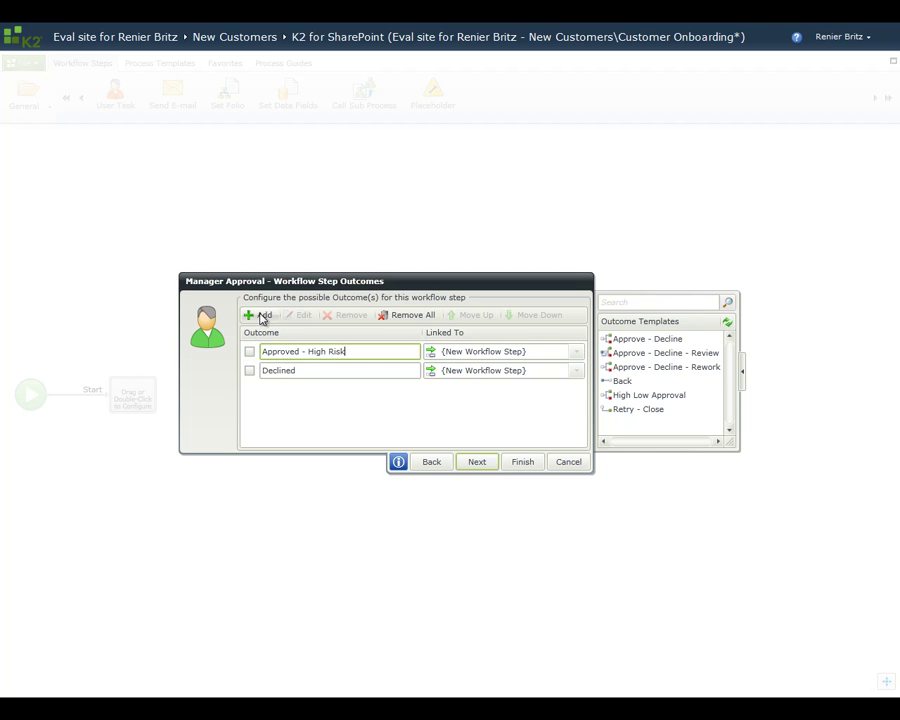
# - Add an outcome named "Approved - Low Risk" and place it above Declined
pyautogui.click(261, 316)
pyautogui.write('Appro')
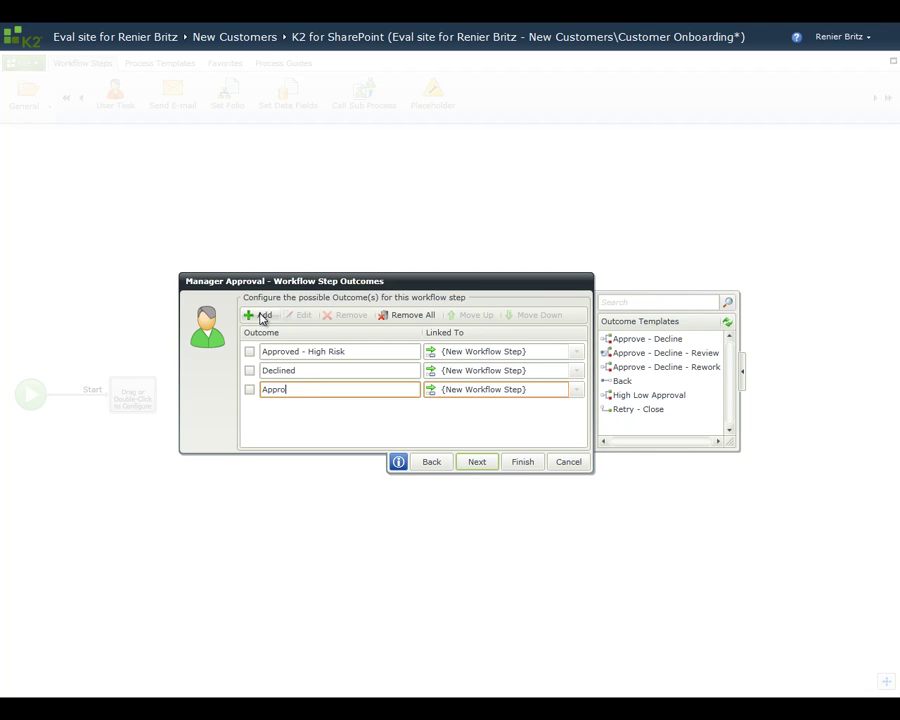
pyautogui.write('ved - Low Risk')
pyautogui.click(249, 389)
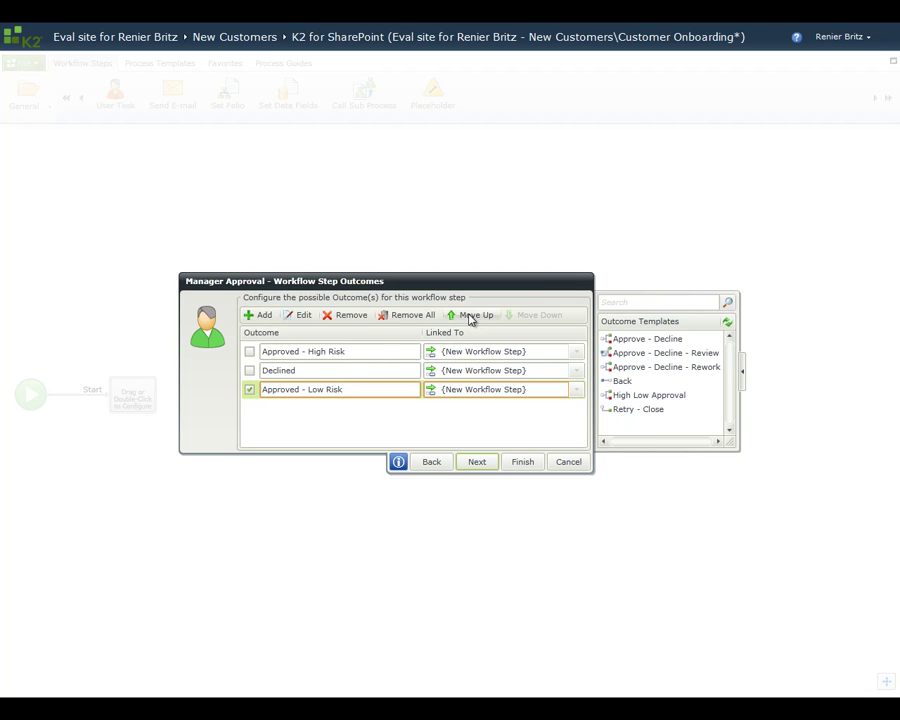
pyautogui.click(471, 316)
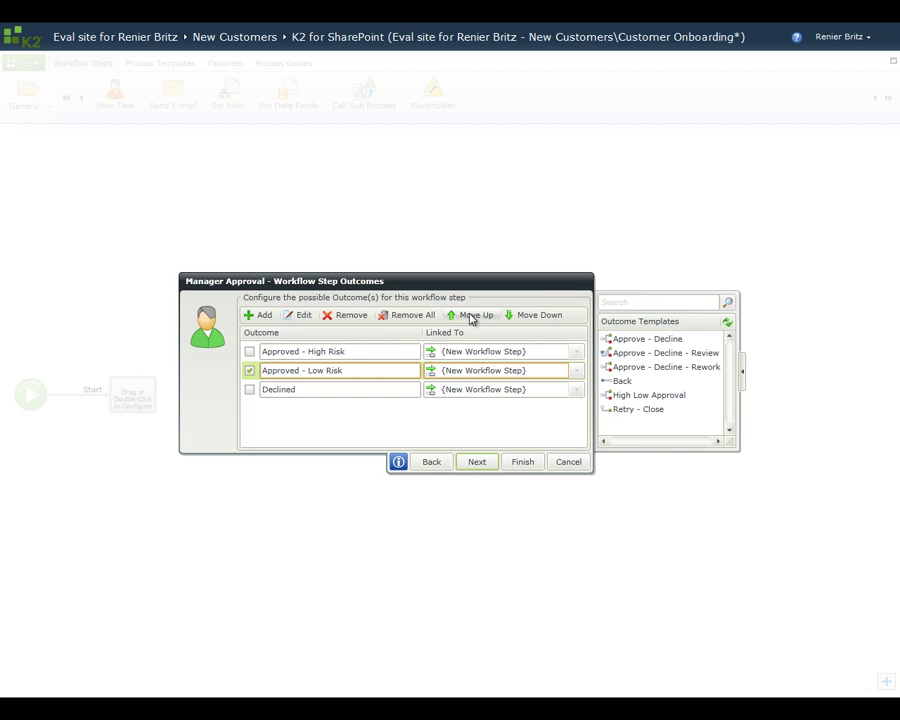
pyautogui.click(250, 372)
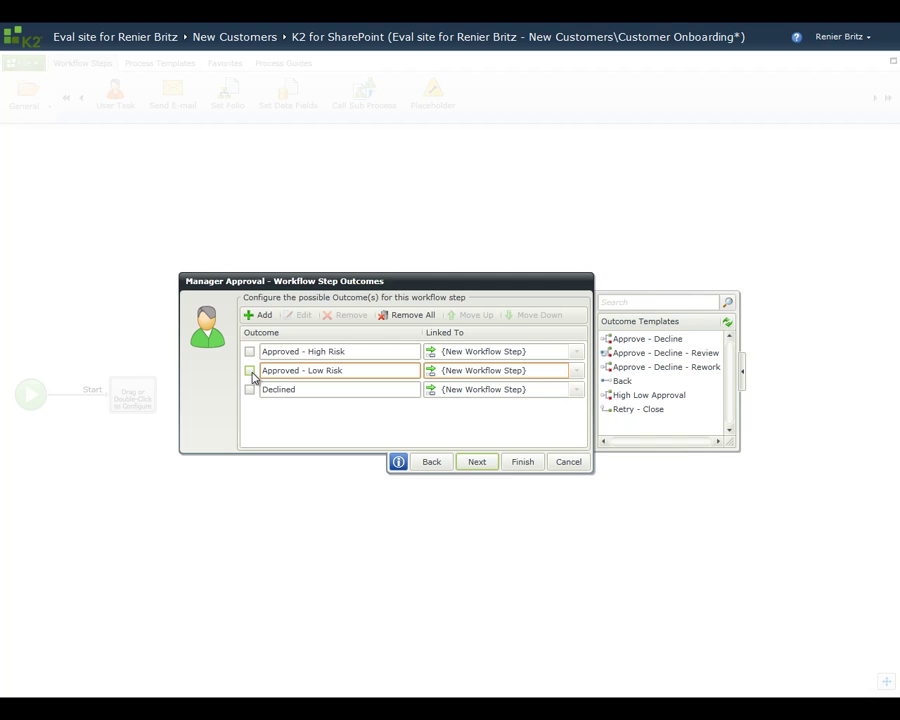
# - Edit the Approved - High Risk outcome rule, adding a context condition on Requested Credit Limit with the Greater Than operator
pyautogui.click(249, 351)
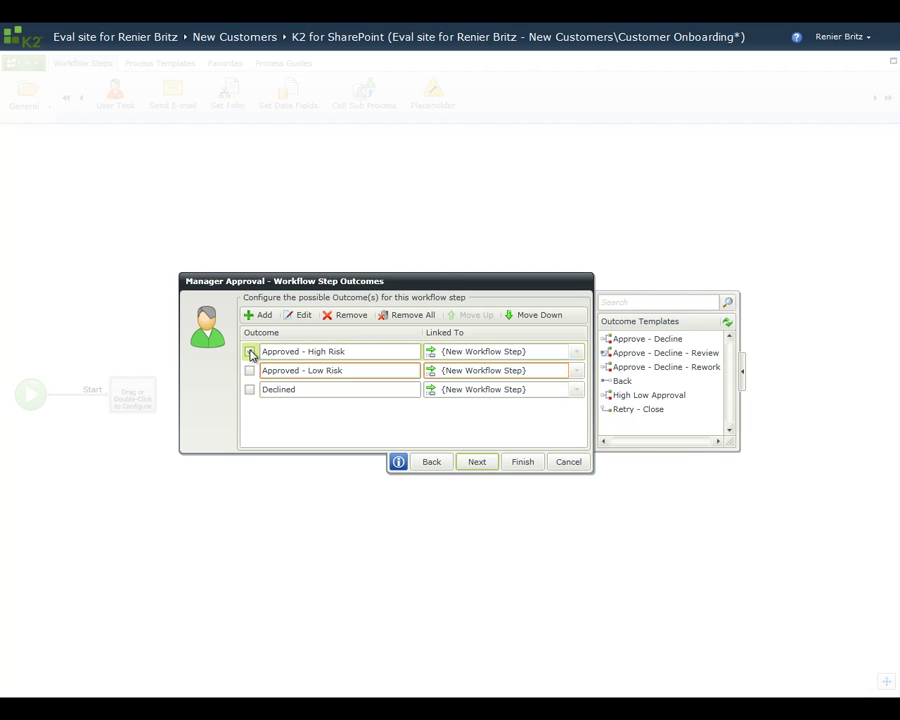
pyautogui.click(302, 315)
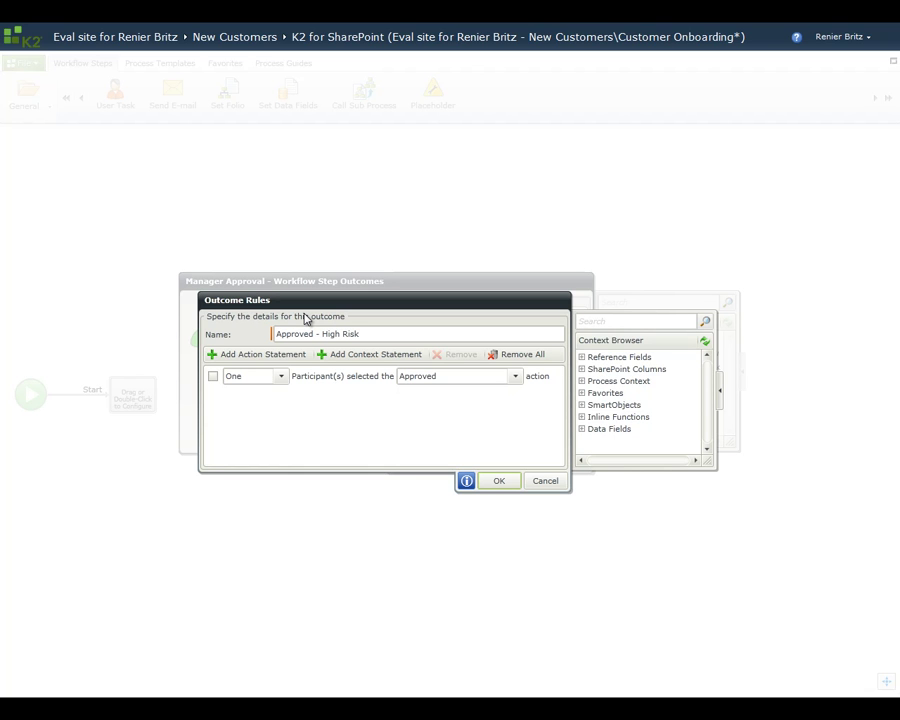
pyautogui.click(352, 356)
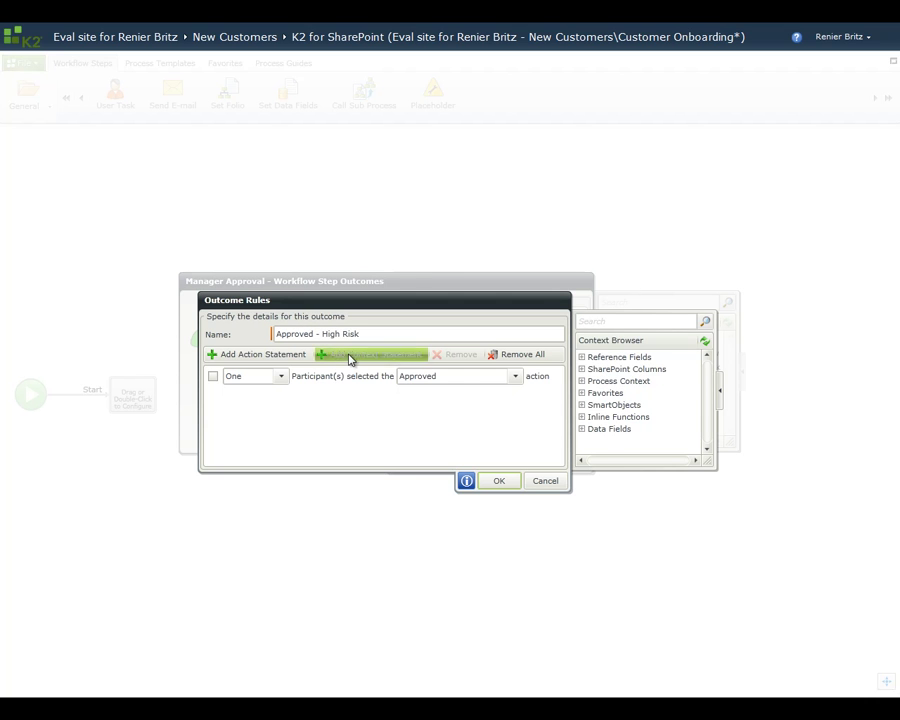
pyautogui.click(581, 369)
pyautogui.moveTo(715, 382); pyautogui.dragTo(289, 418)
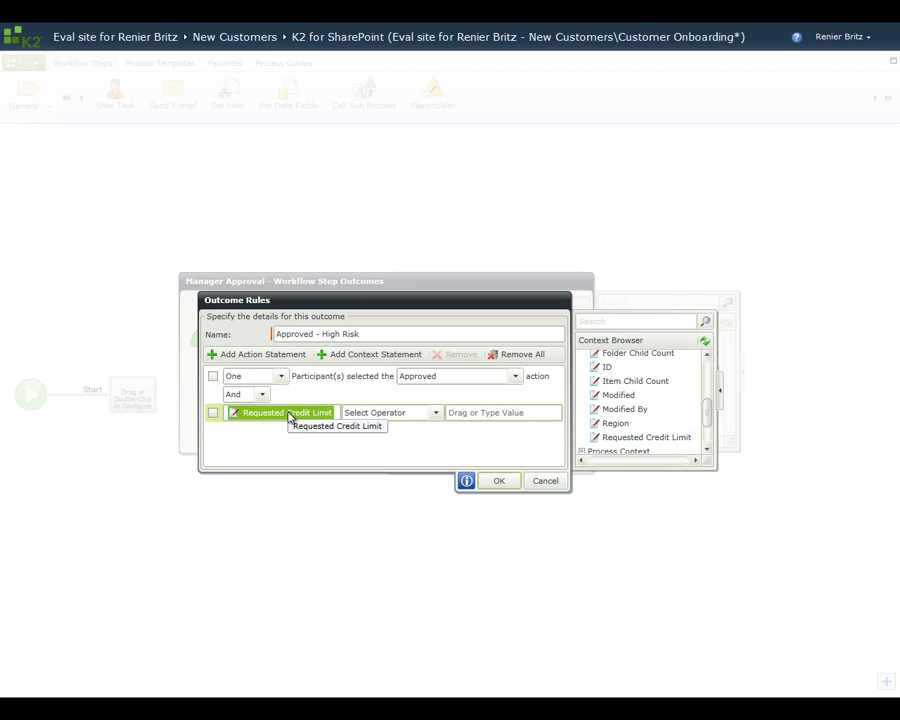
pyautogui.click(435, 414)
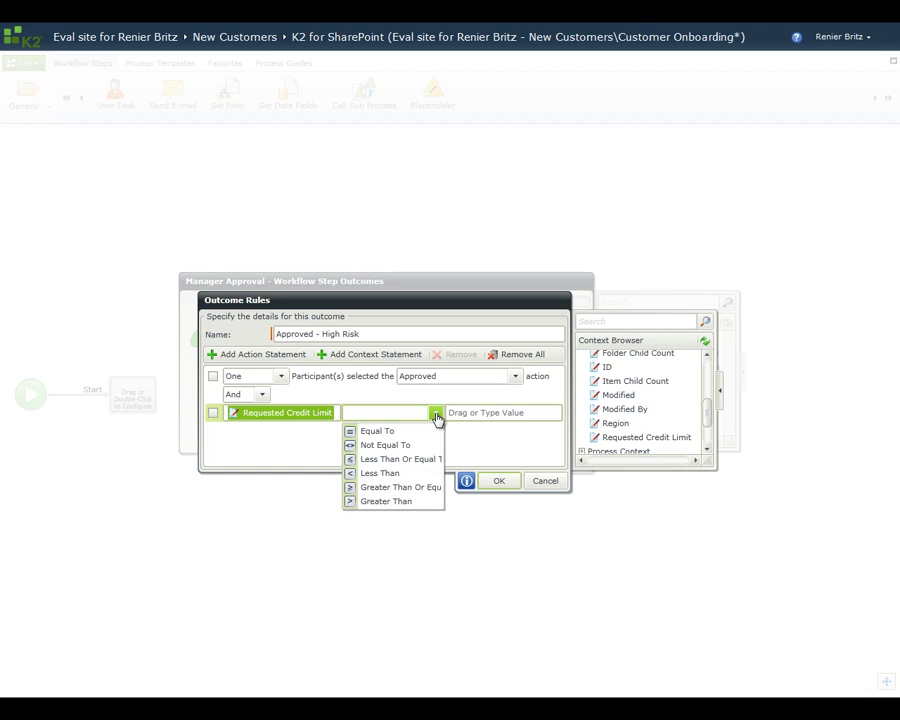
pyautogui.click(406, 505)
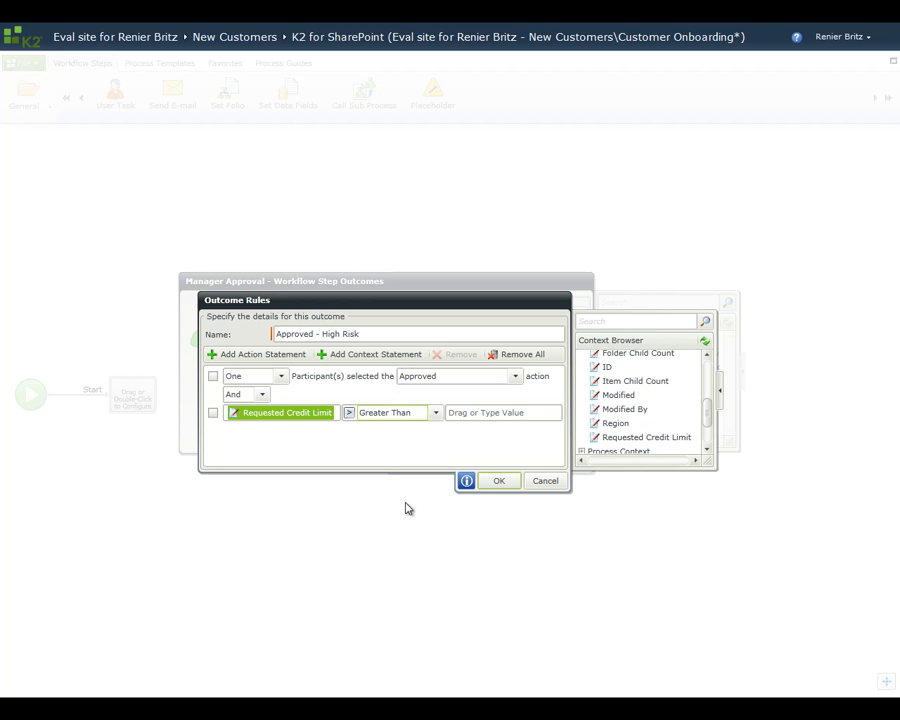
# - Insert an inline-function Expression as the comparison value of the Requested Credit Limit condition
pyautogui.moveTo(705, 405); pyautogui.dragTo(718, 373)
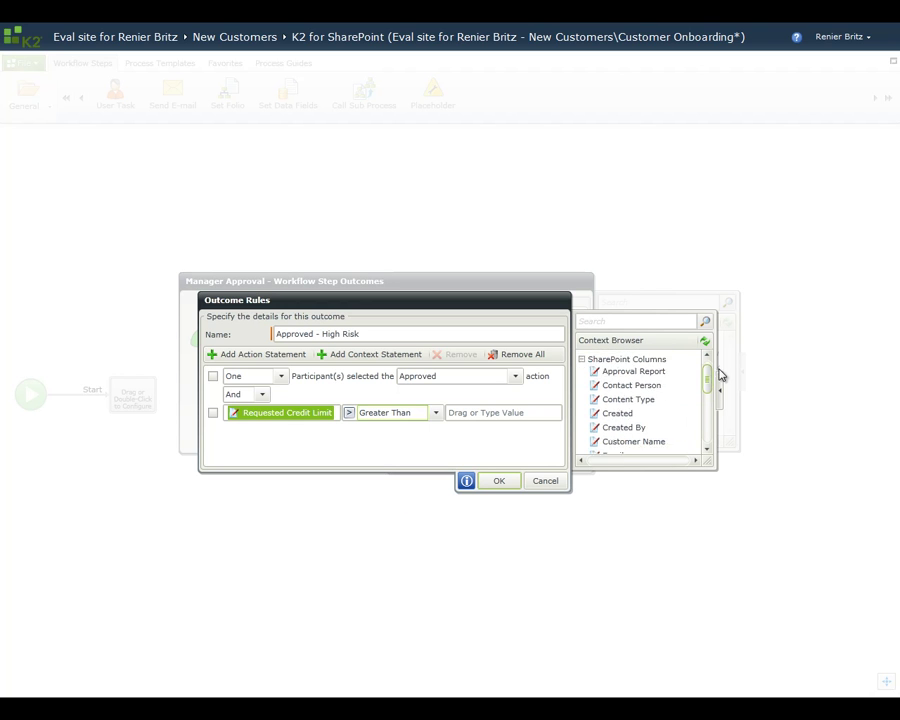
pyautogui.click(581, 370)
pyautogui.click(582, 417)
pyautogui.moveTo(616, 432); pyautogui.dragTo(507, 420)
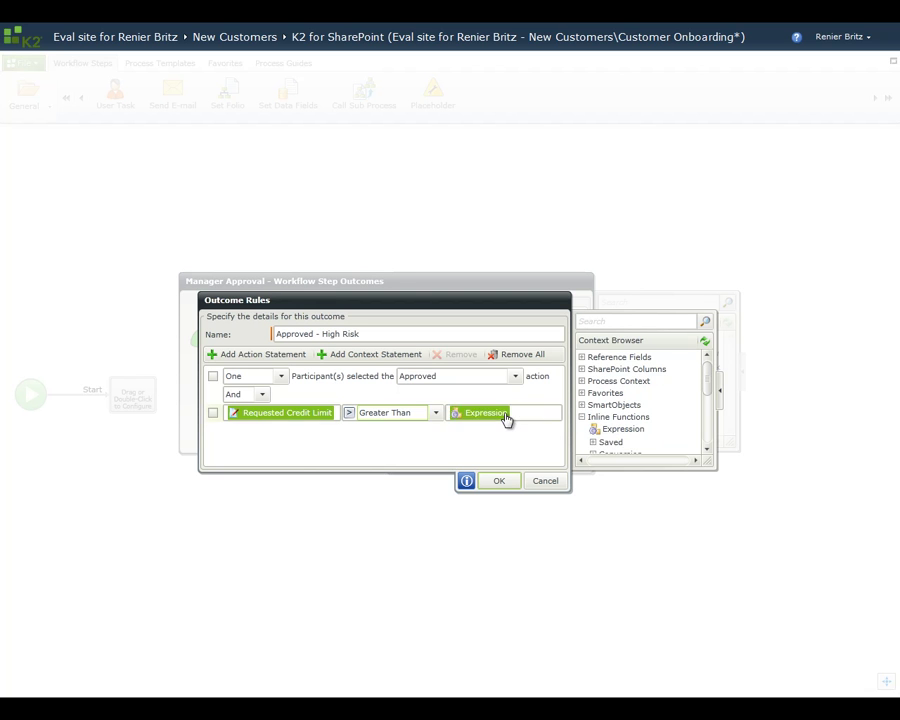
# - Name the expression "Calc ave of Region" and enable saving of its expression configuration
pyautogui.write('Cacl')
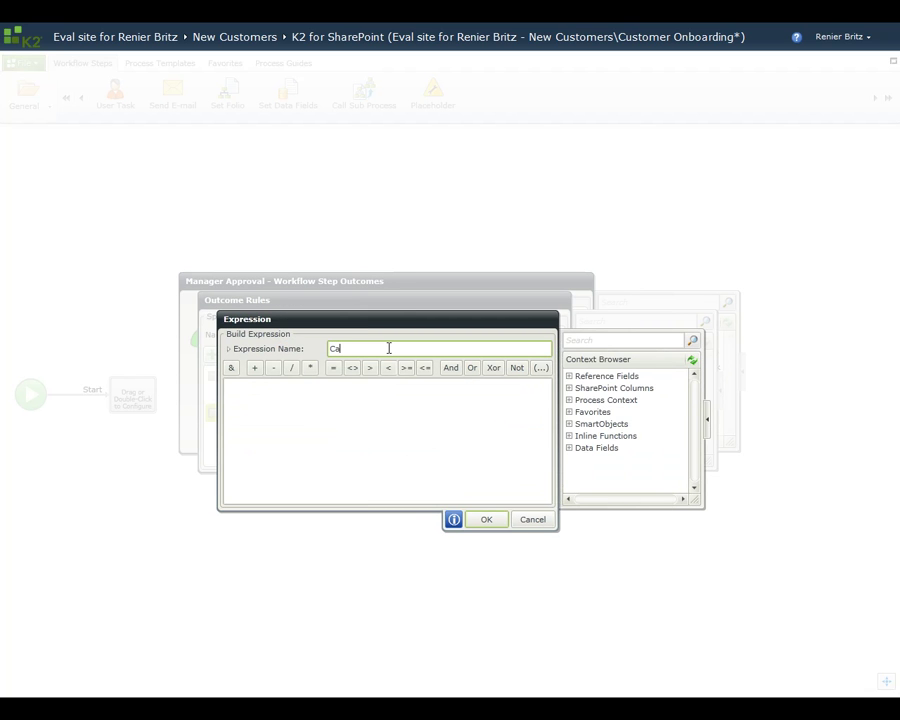
pyautogui.press('BackSpace')
pyautogui.press('BackSpace')
pyautogui.write('lc ave of Region')
pyautogui.click(231, 352)
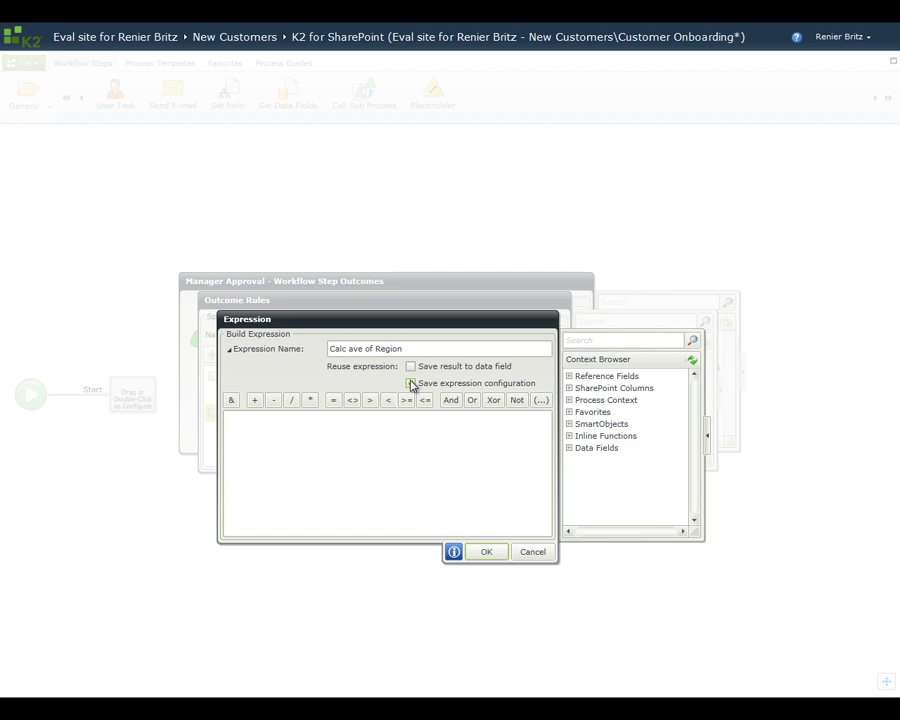
pyautogui.click(411, 384)
# - Search the context browser for "ave" and insert the Average(Values) function into the expression
pyautogui.click(582, 340)
pyautogui.write('ave')
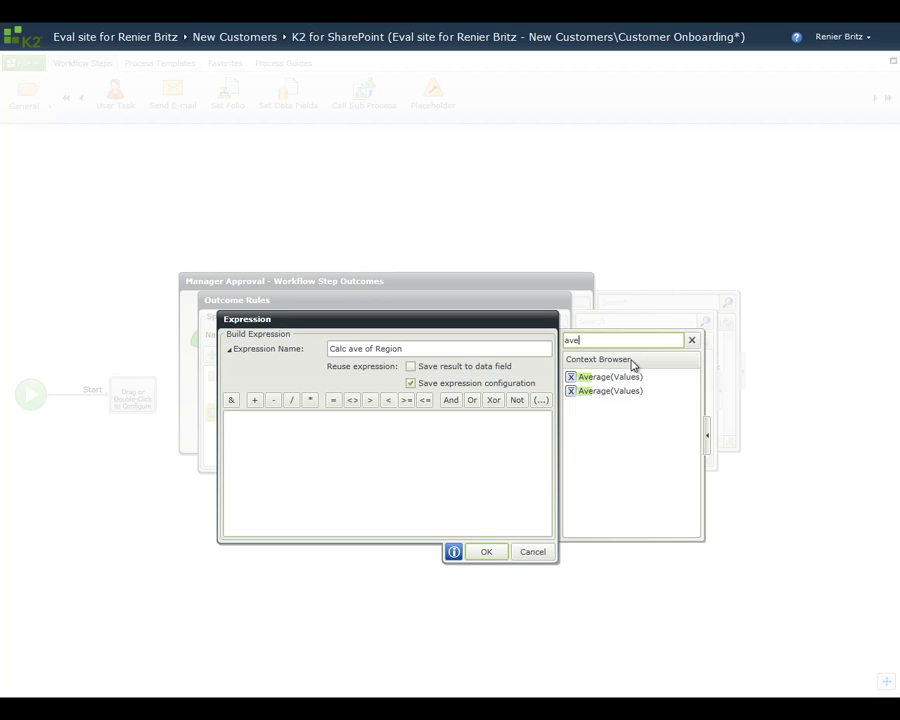
pyautogui.moveTo(627, 376); pyautogui.dragTo(466, 432)
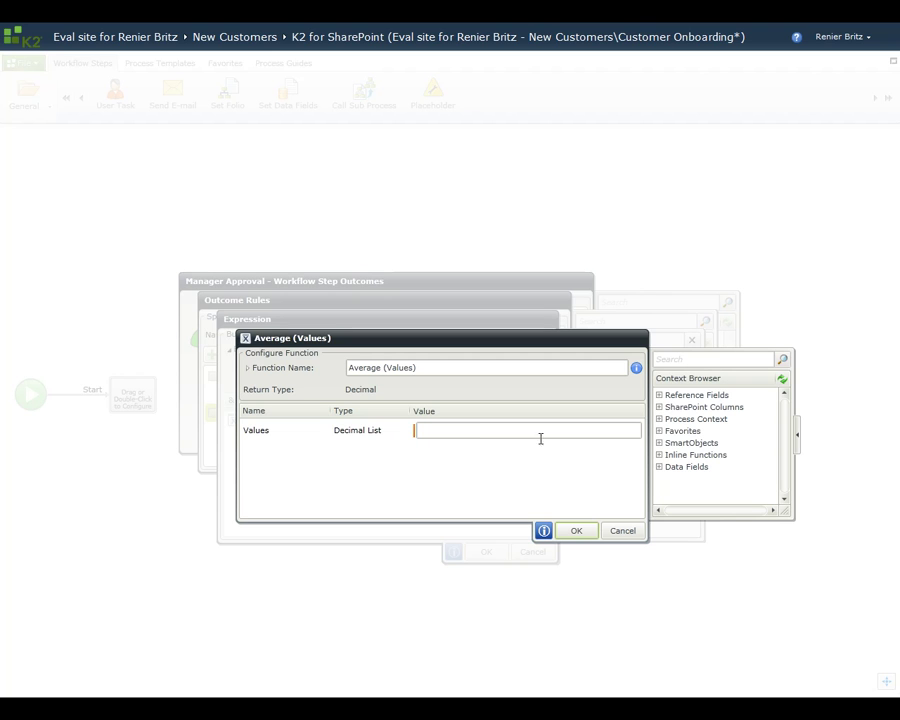
# - Set the Average function's Values input to the Requested Credit Limit property of the New Customers SharePoint SmartObject
pyautogui.click(659, 443)
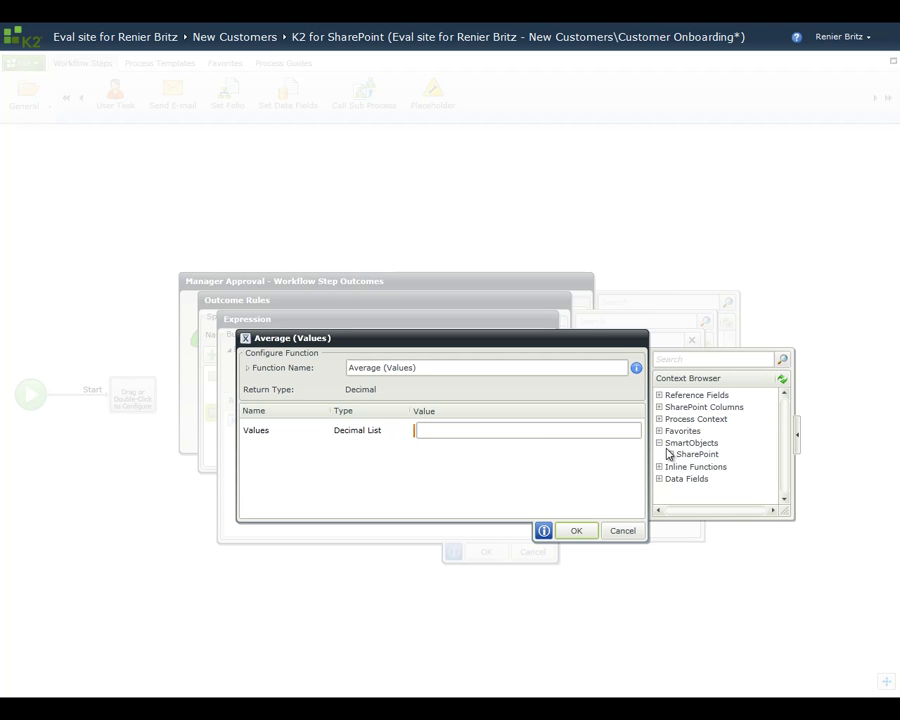
pyautogui.click(670, 454)
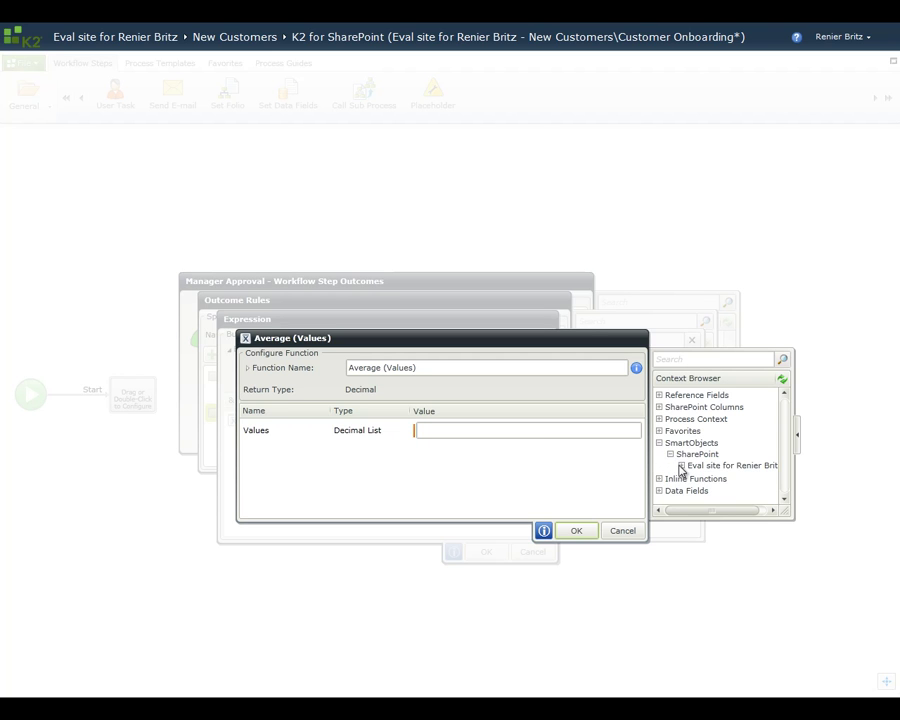
pyautogui.click(681, 466)
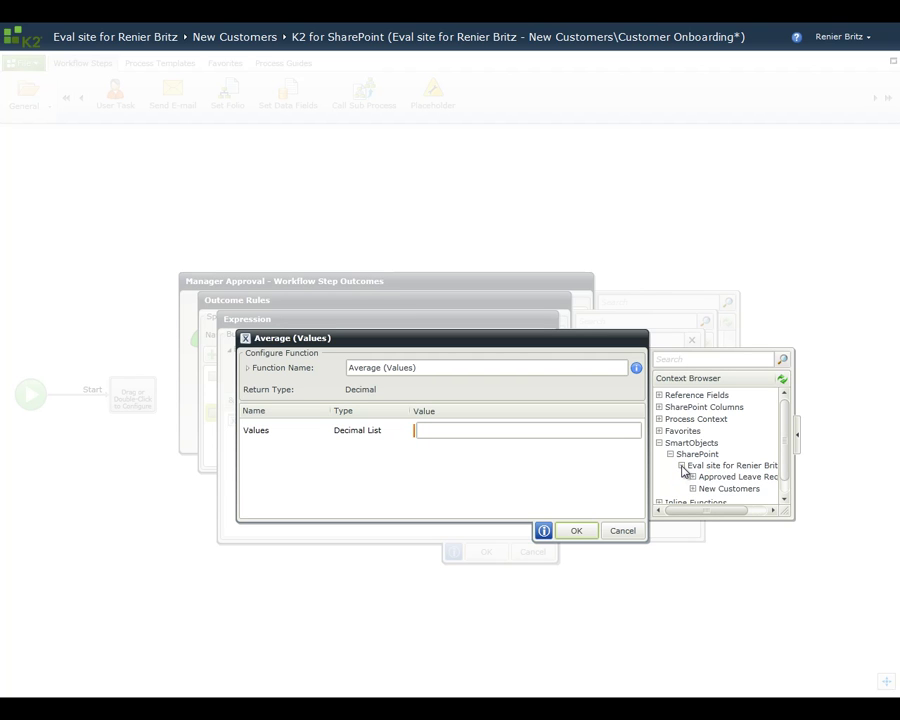
pyautogui.click(693, 489)
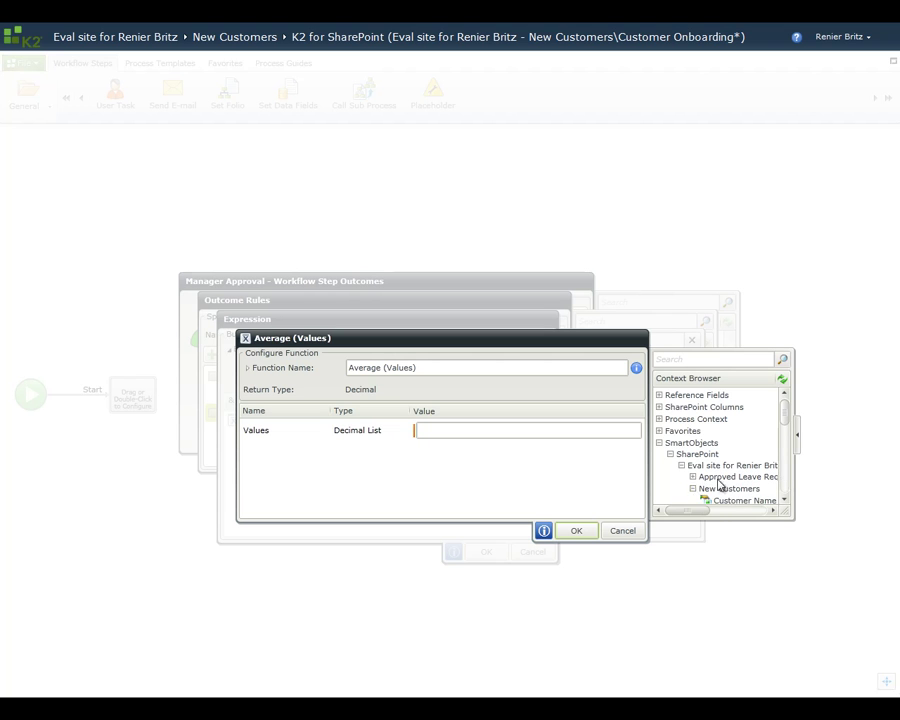
pyautogui.moveTo(783, 417); pyautogui.dragTo(559, 432)
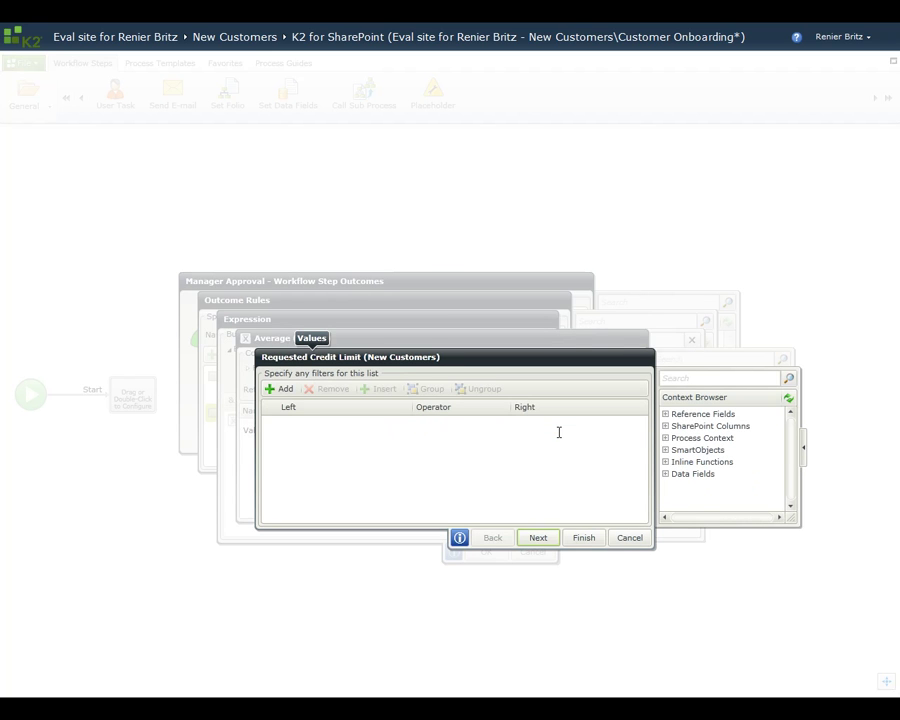
# - Filter the Requested Credit Limit list to items whose Region Equals the Region SharePoint column
pyautogui.click(284, 390)
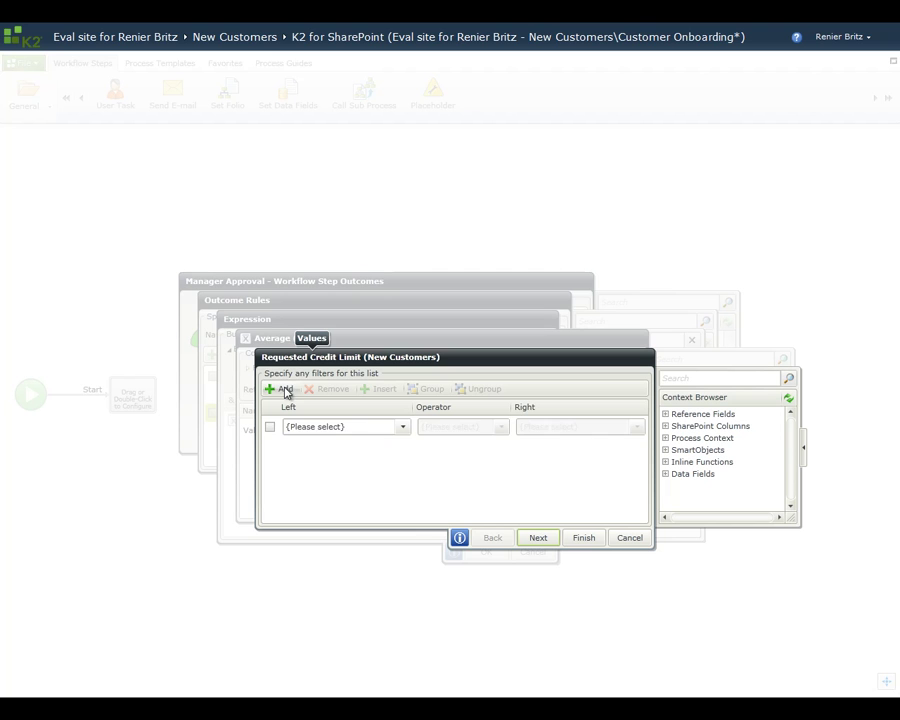
pyautogui.click(404, 428)
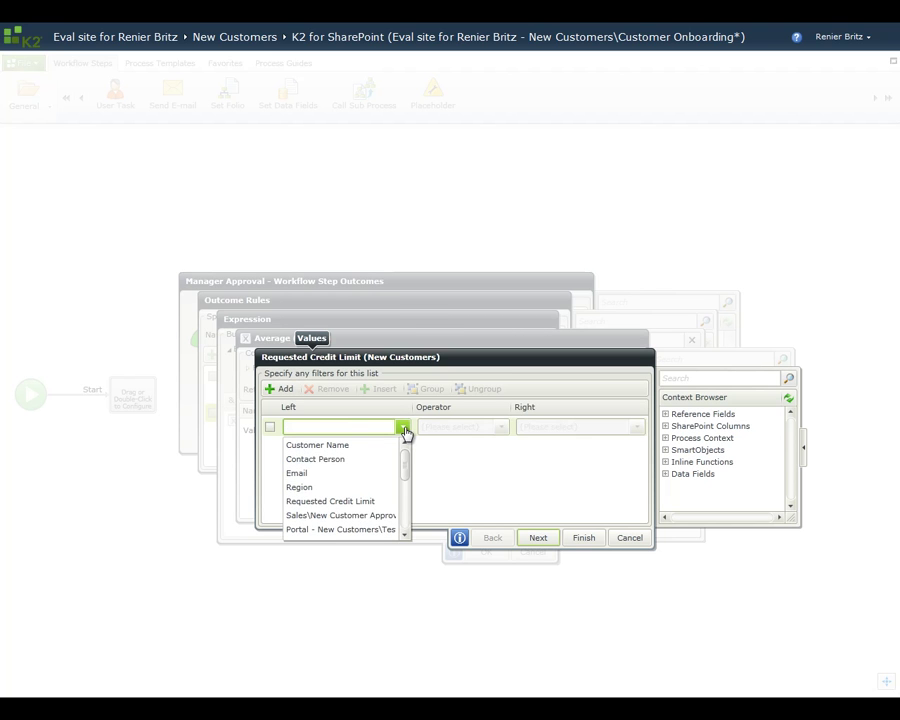
pyautogui.click(354, 489)
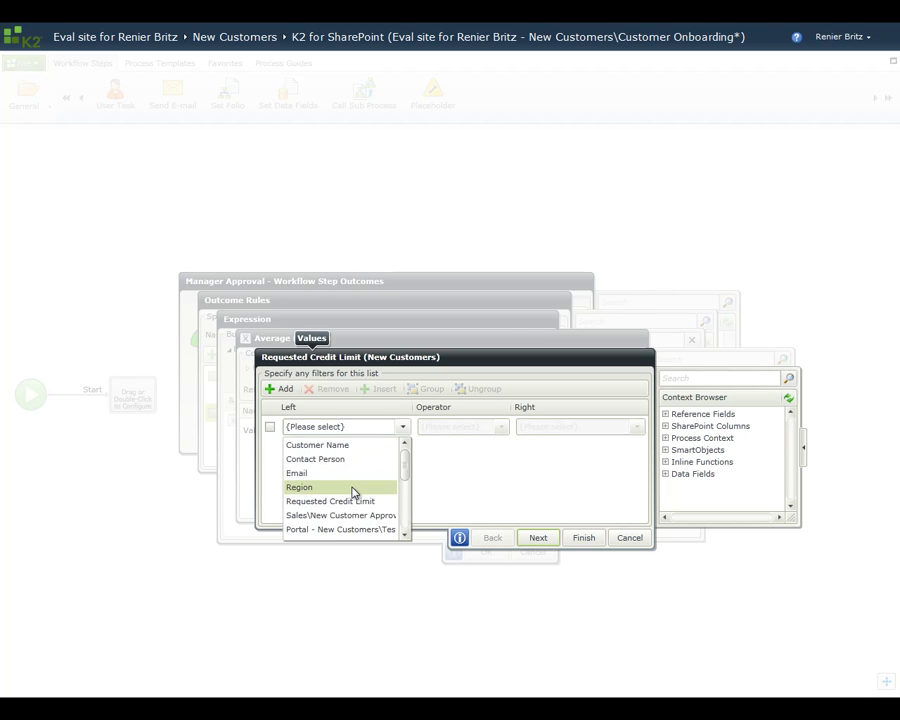
pyautogui.click(501, 427)
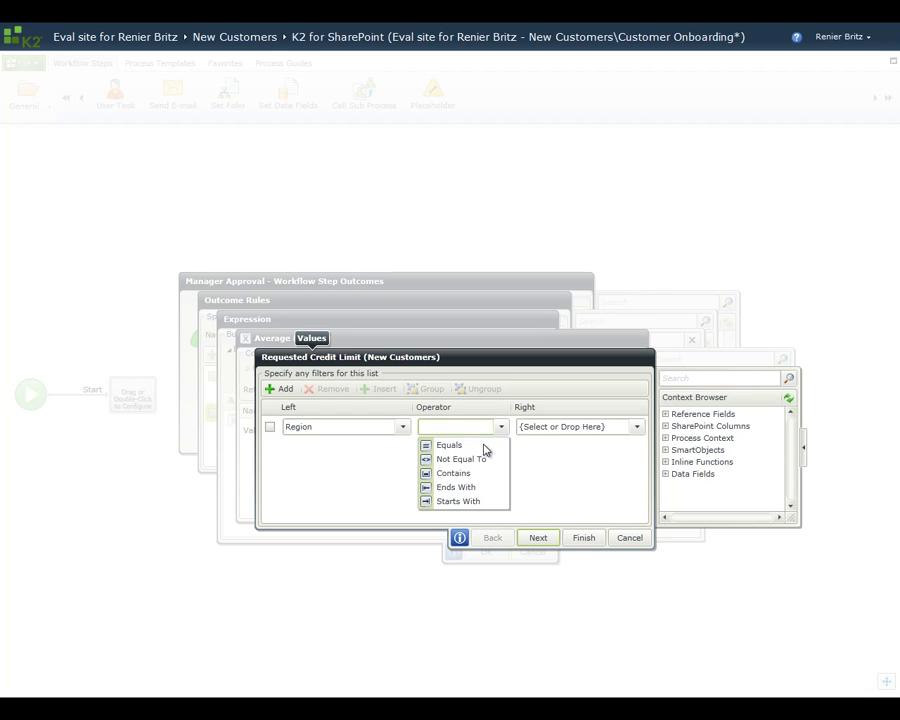
pyautogui.click(481, 450)
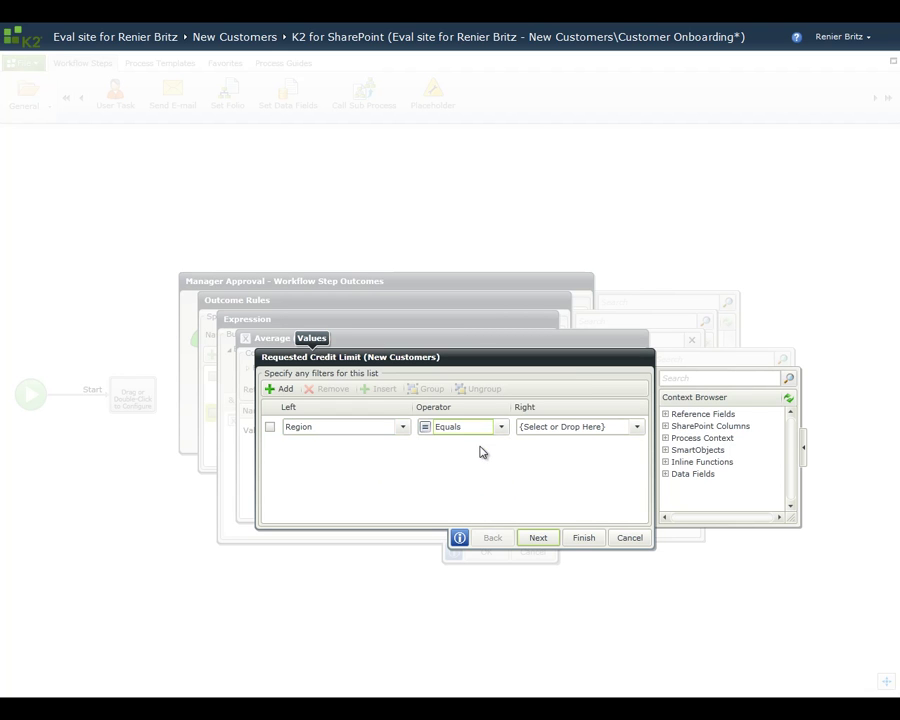
pyautogui.click(665, 426)
pyautogui.moveTo(789, 432); pyautogui.dragTo(791, 475)
pyautogui.moveTo(709, 483); pyautogui.dragTo(580, 427)
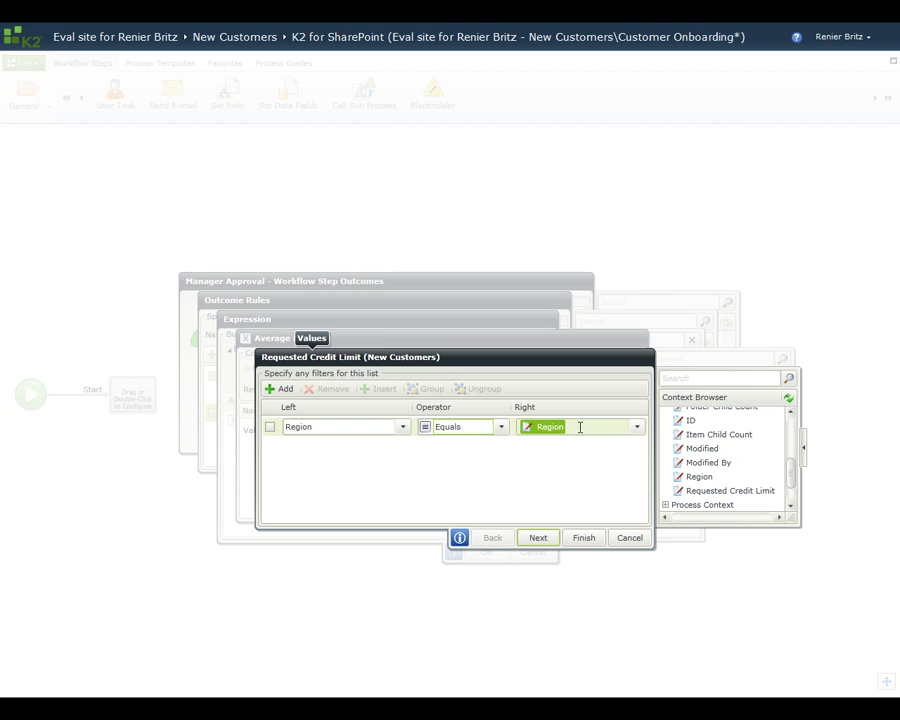
pyautogui.click(541, 538)
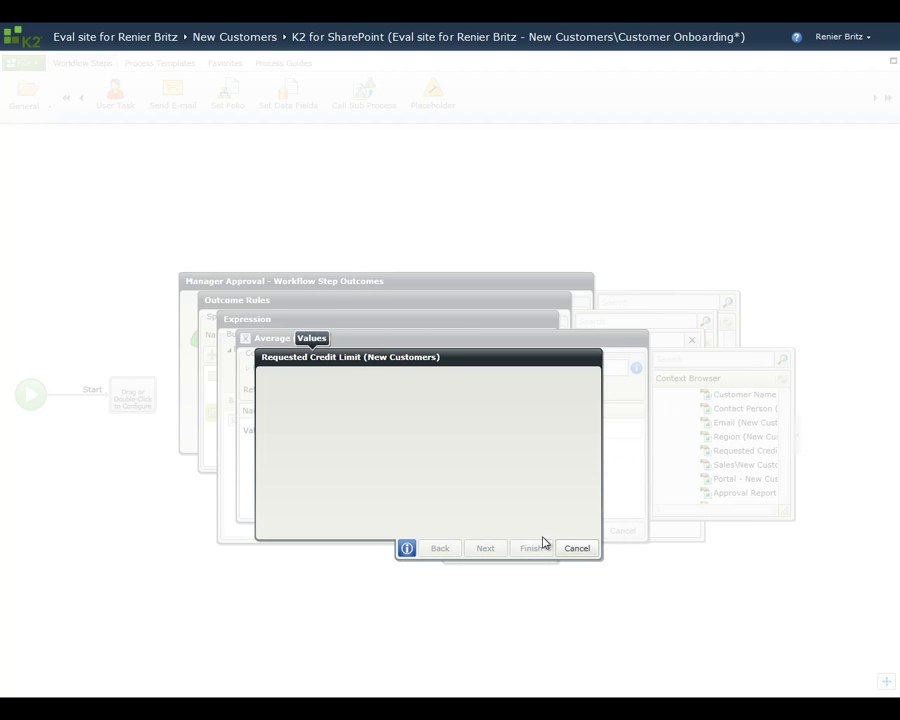
# - Return all items that match the filter, and accept the Average function and the finished expression
pyautogui.click(268, 525)
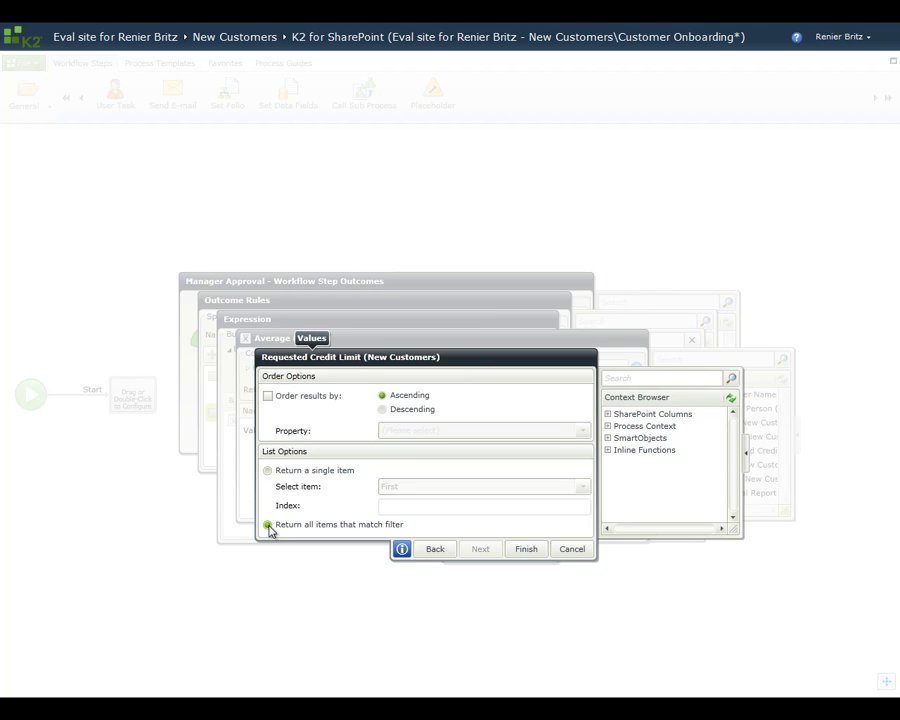
pyautogui.click(526, 550)
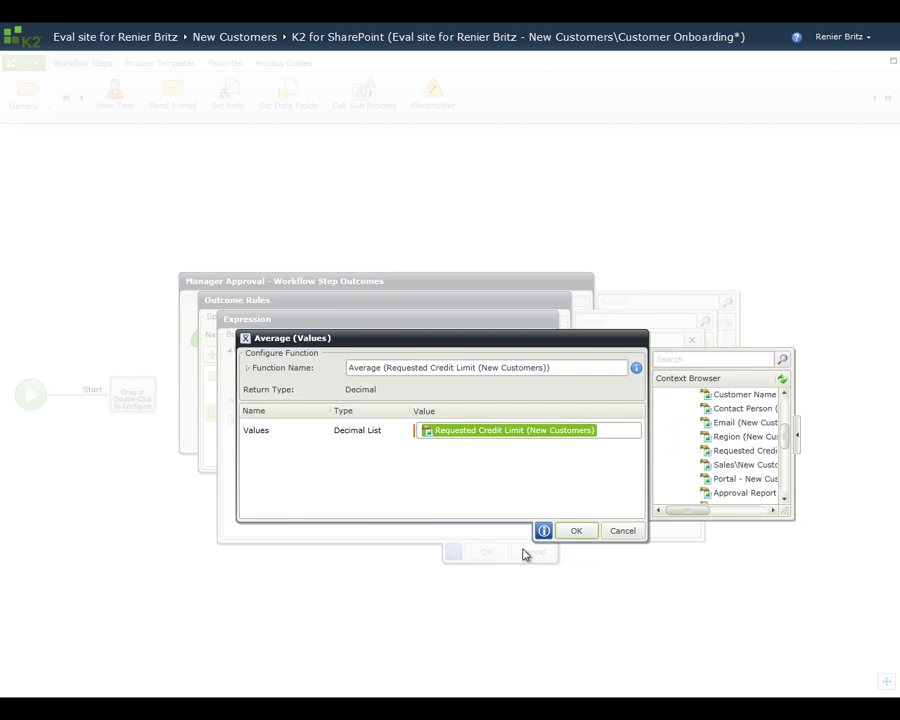
pyautogui.click(575, 535)
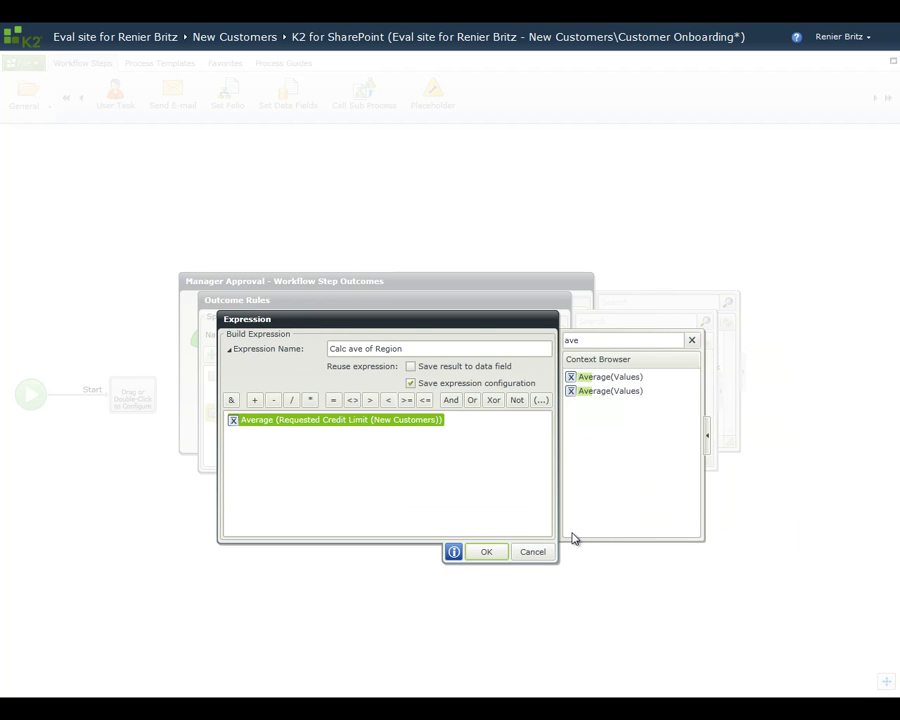
pyautogui.click(494, 555)
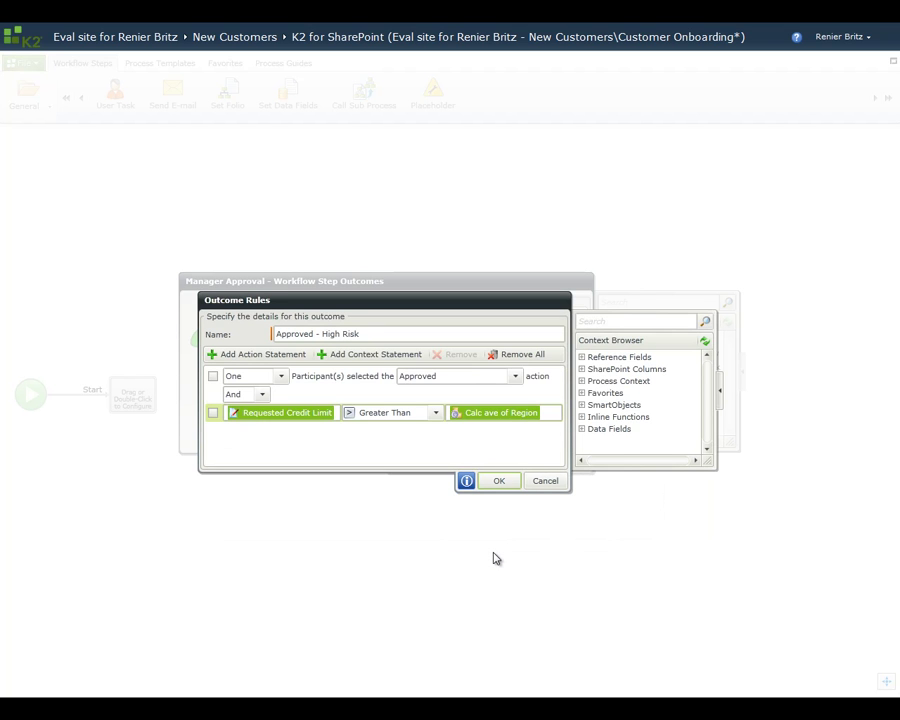
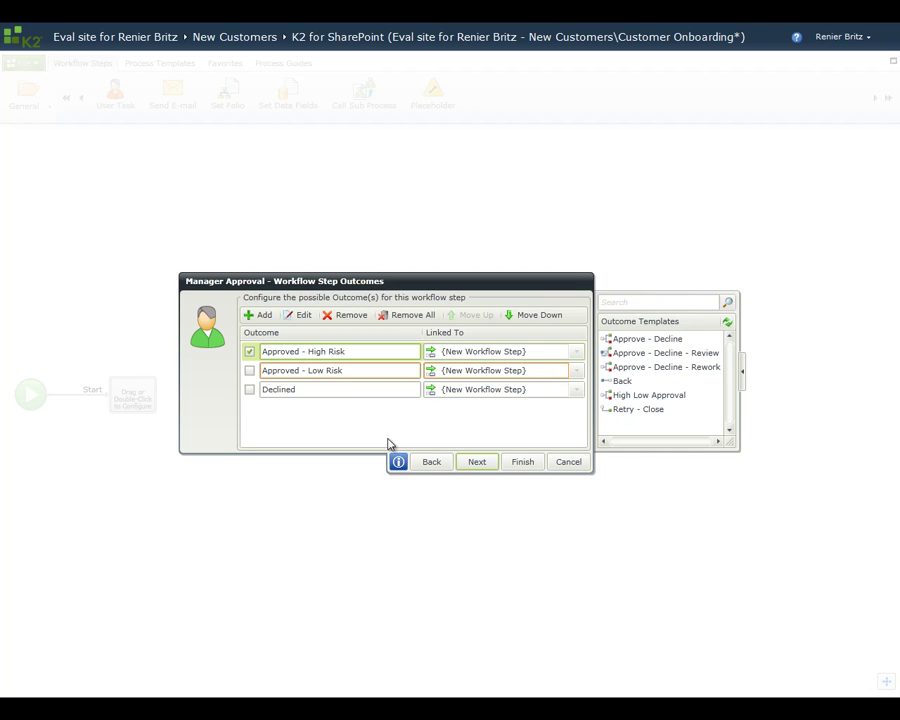
# - Edit the Approved - Low Risk outcome rule, adding a context condition on Requested Credit Limit with the Less Than Or Equal To operator
pyautogui.click(250, 351)
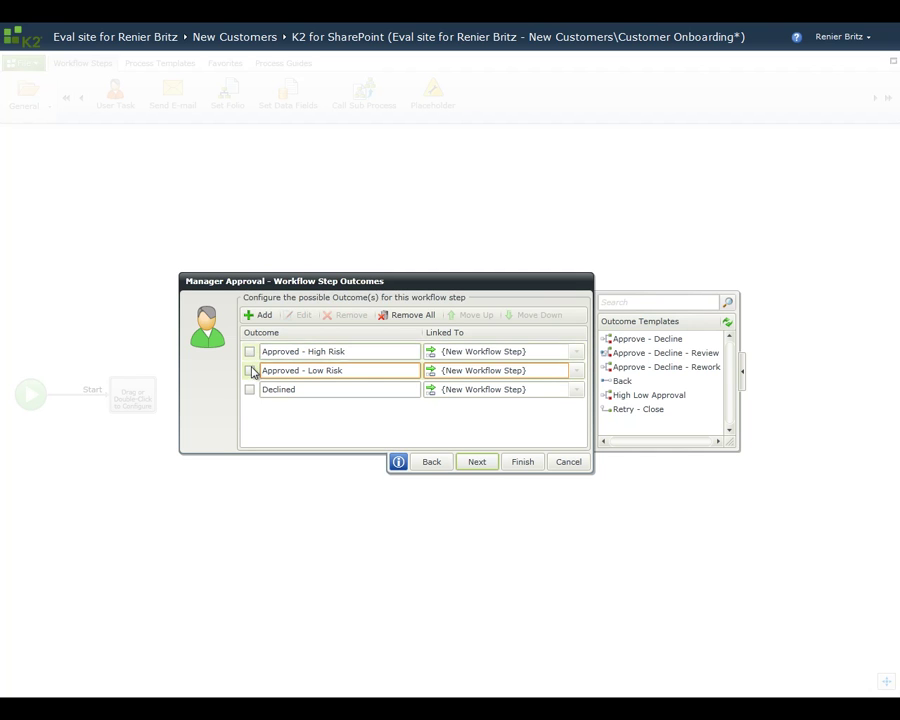
pyautogui.click(250, 370)
pyautogui.click(300, 316)
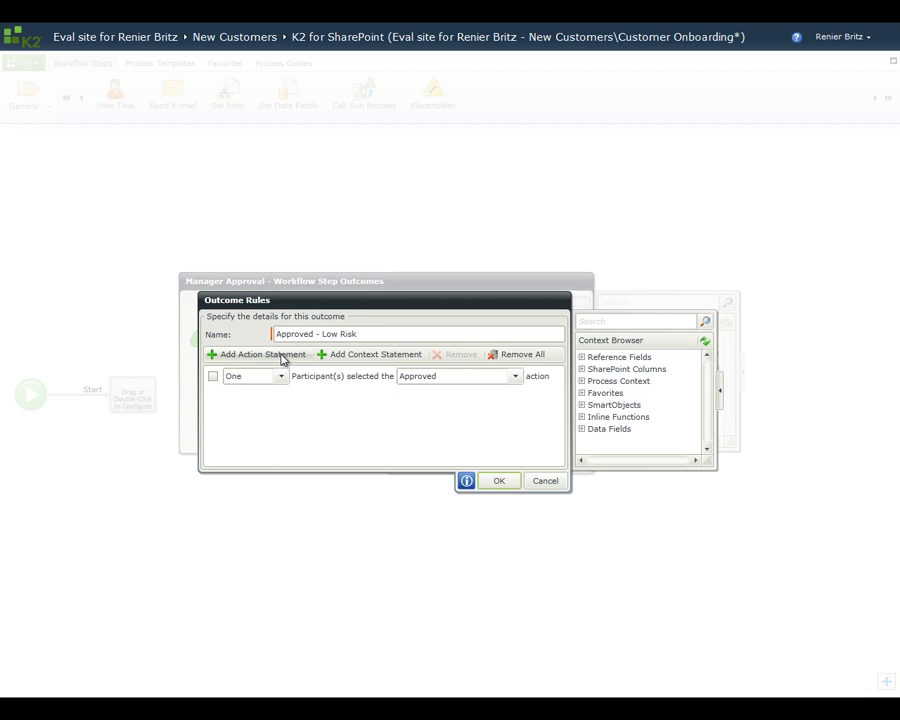
pyautogui.click(350, 356)
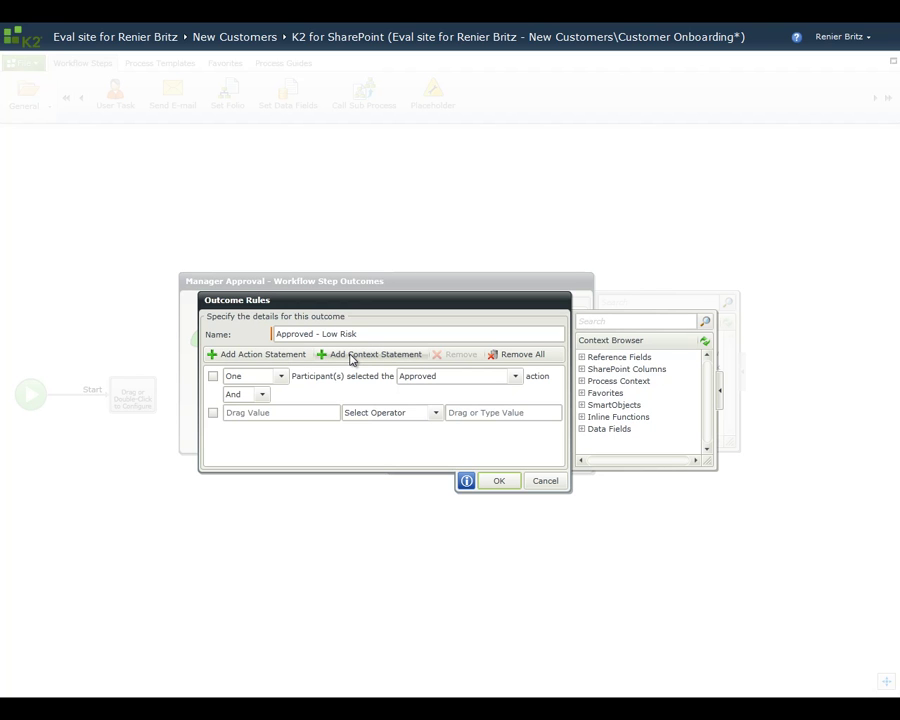
pyautogui.click(581, 369)
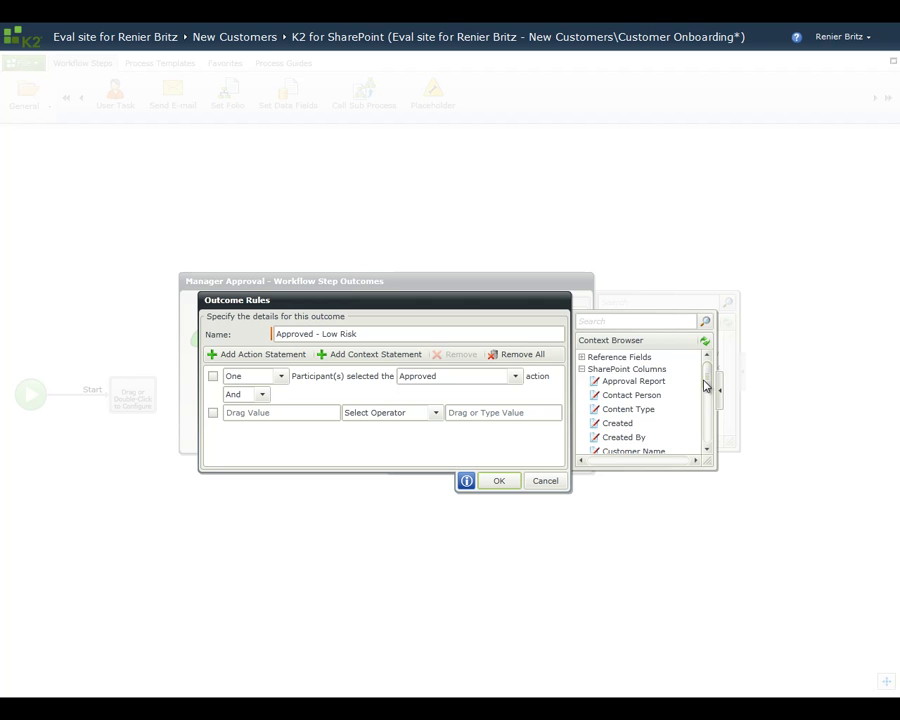
pyautogui.moveTo(707, 381); pyautogui.dragTo(291, 418)
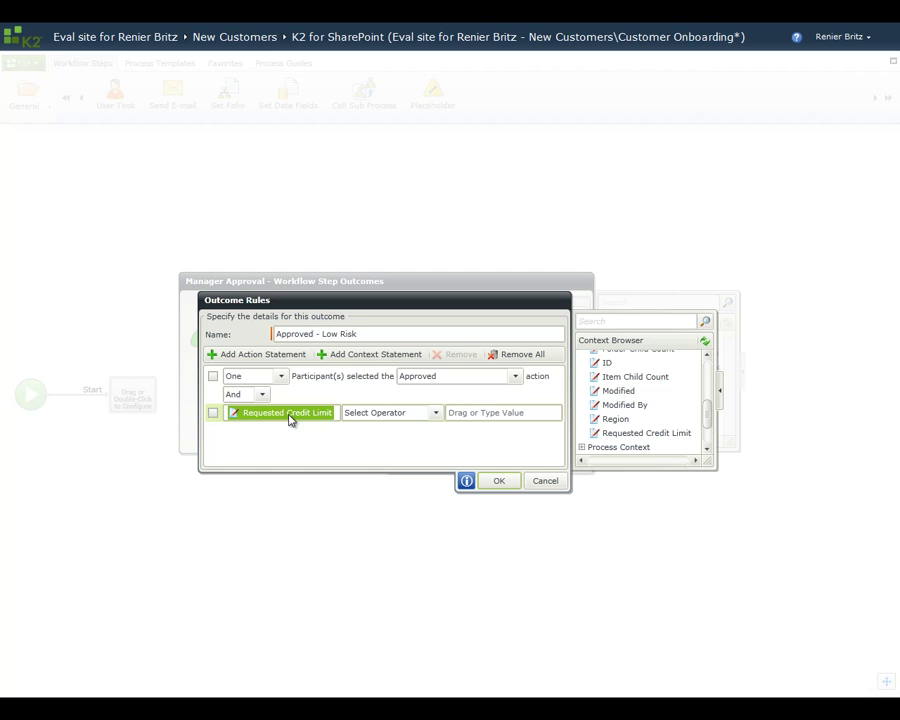
pyautogui.click(436, 413)
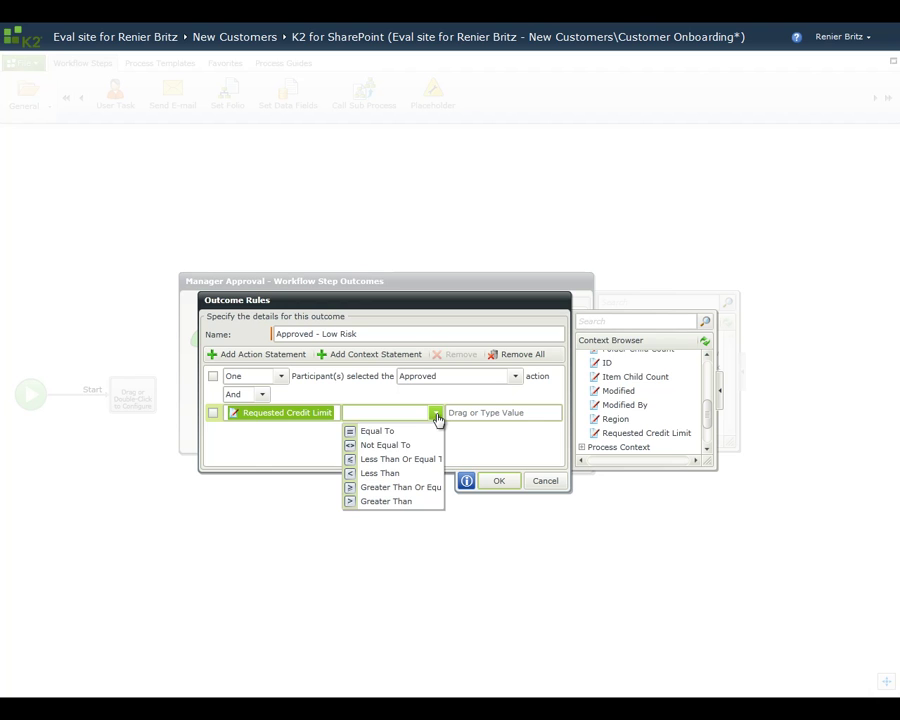
pyautogui.click(428, 461)
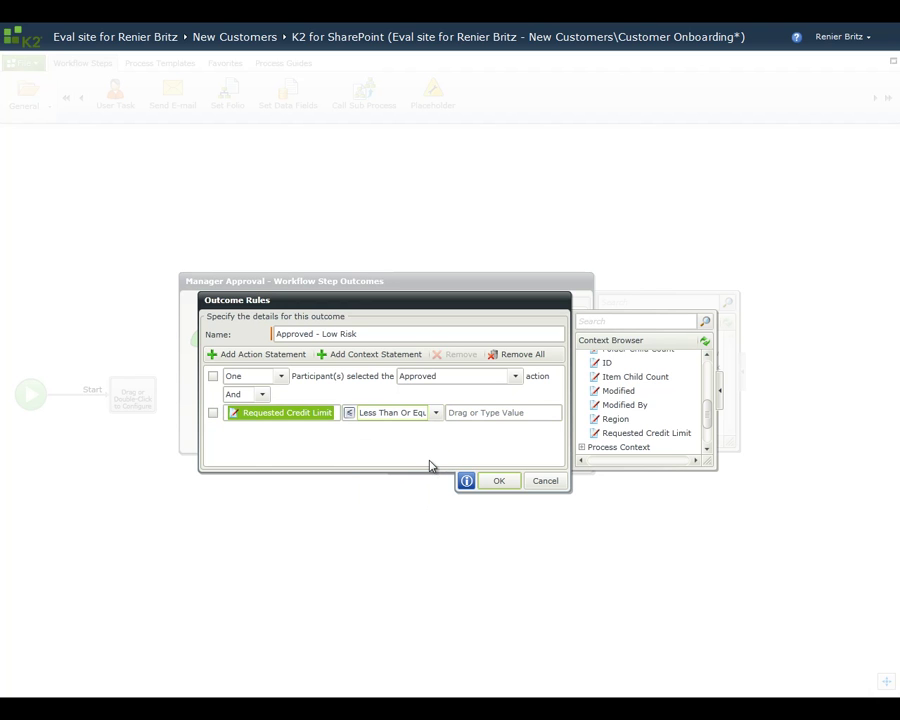
# - Use the saved inline function "Calc ave of Region" as the Low Risk condition's comparison value and accept the outcome rule
pyautogui.moveTo(706, 416); pyautogui.dragTo(711, 380)
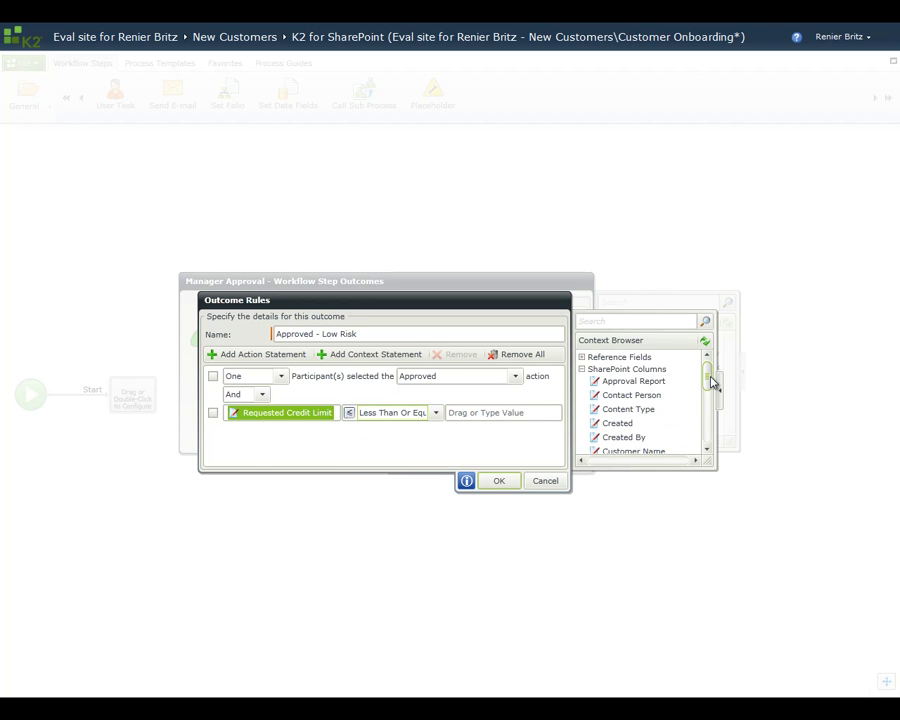
pyautogui.click(581, 369)
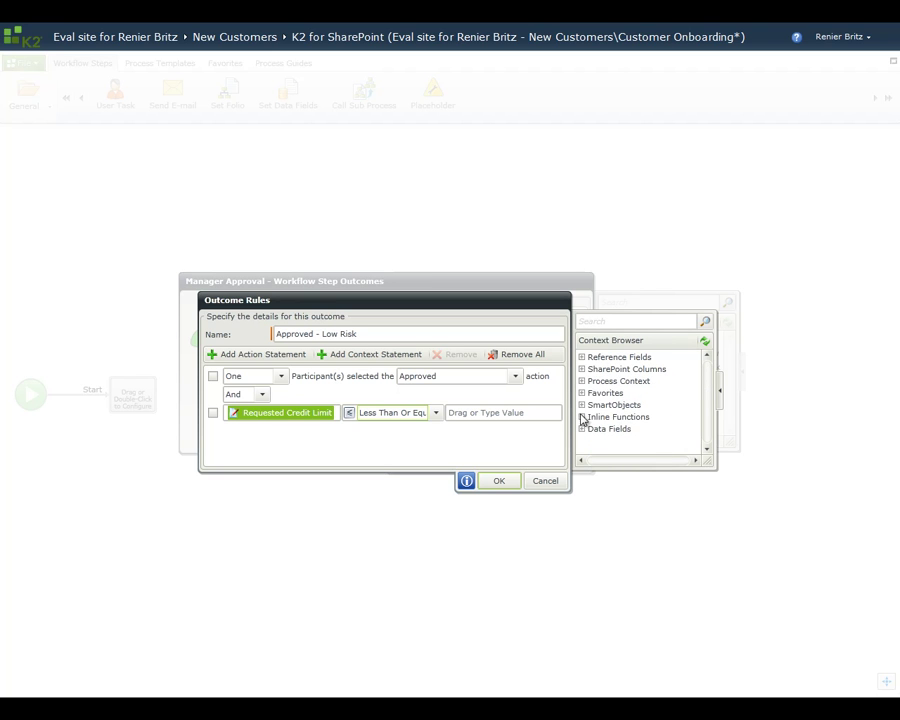
pyautogui.click(582, 417)
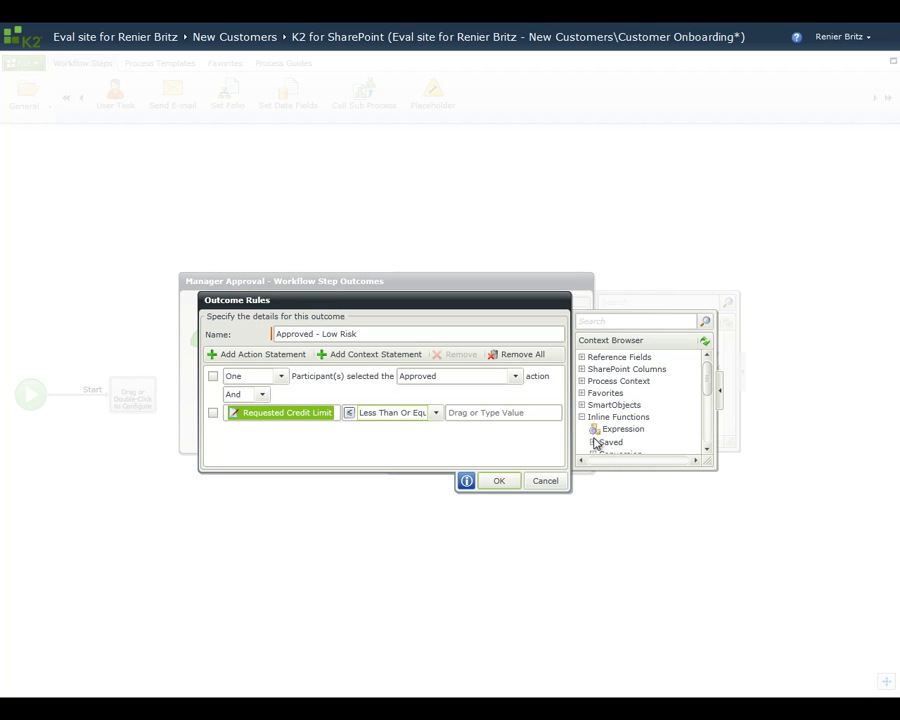
pyautogui.click(592, 442)
pyautogui.moveTo(707, 382); pyautogui.dragTo(707, 397)
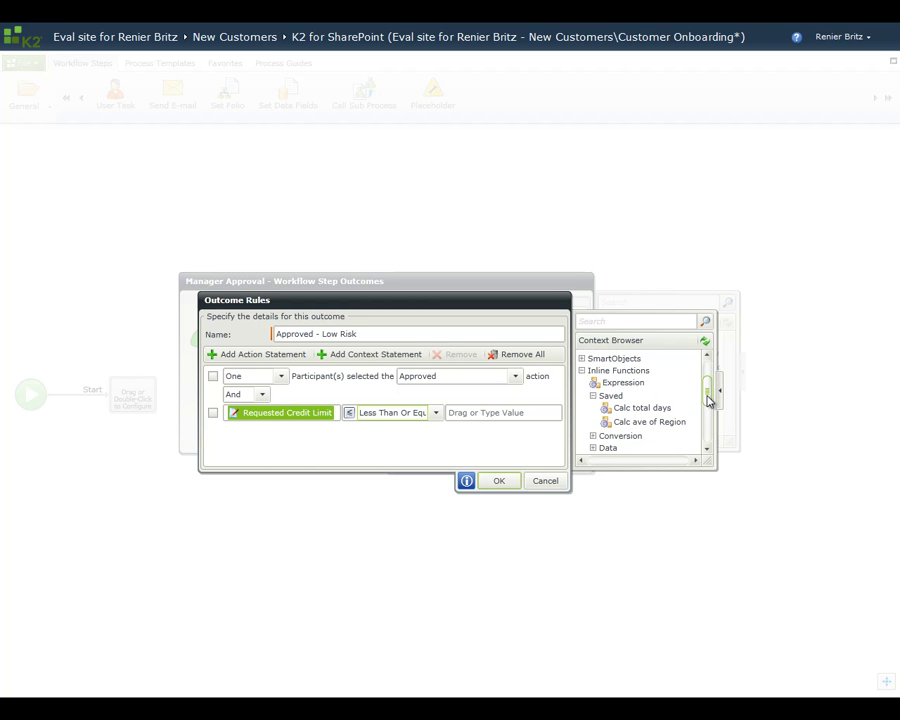
pyautogui.moveTo(680, 422); pyautogui.dragTo(515, 418)
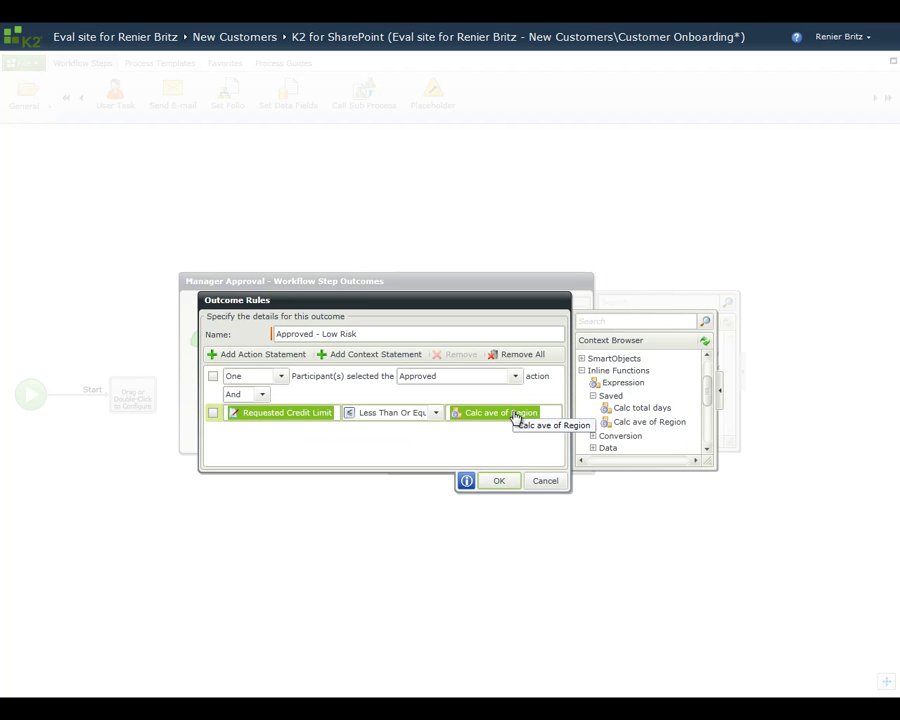
pyautogui.click(505, 484)
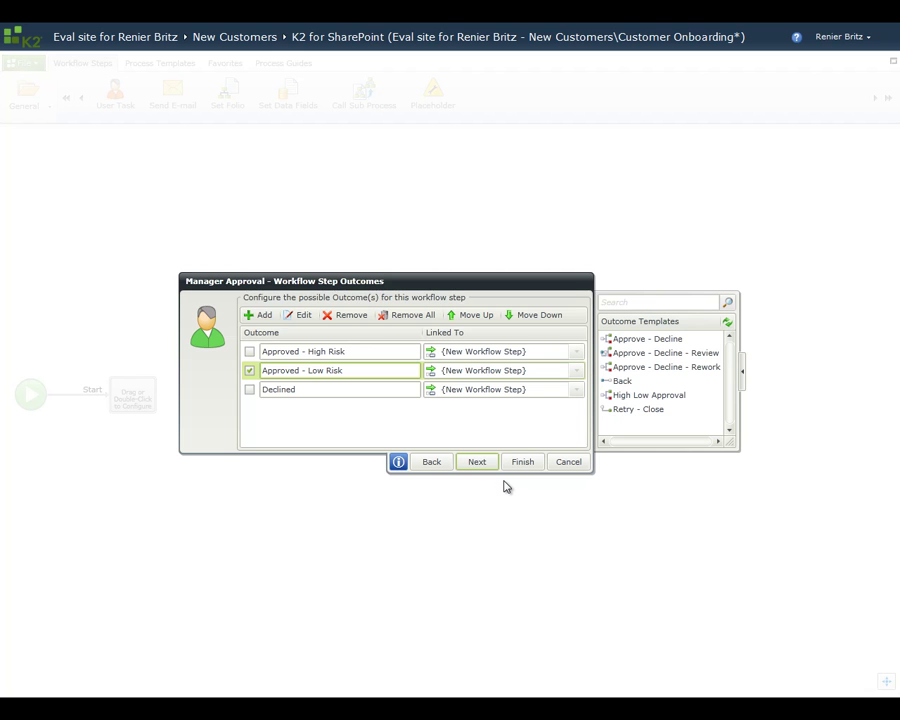
# - Add the Customer Name, Contact Person, Email, Region and Requested Credit Limit SharePoint columns to the Manager Approval user form
pyautogui.click(486, 465)
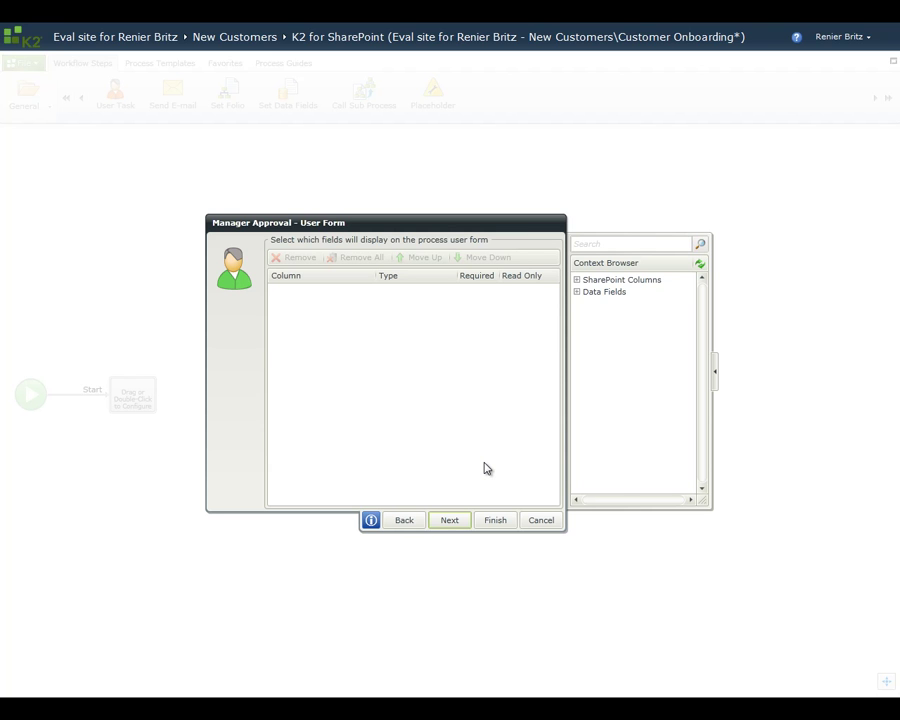
pyautogui.click(577, 281)
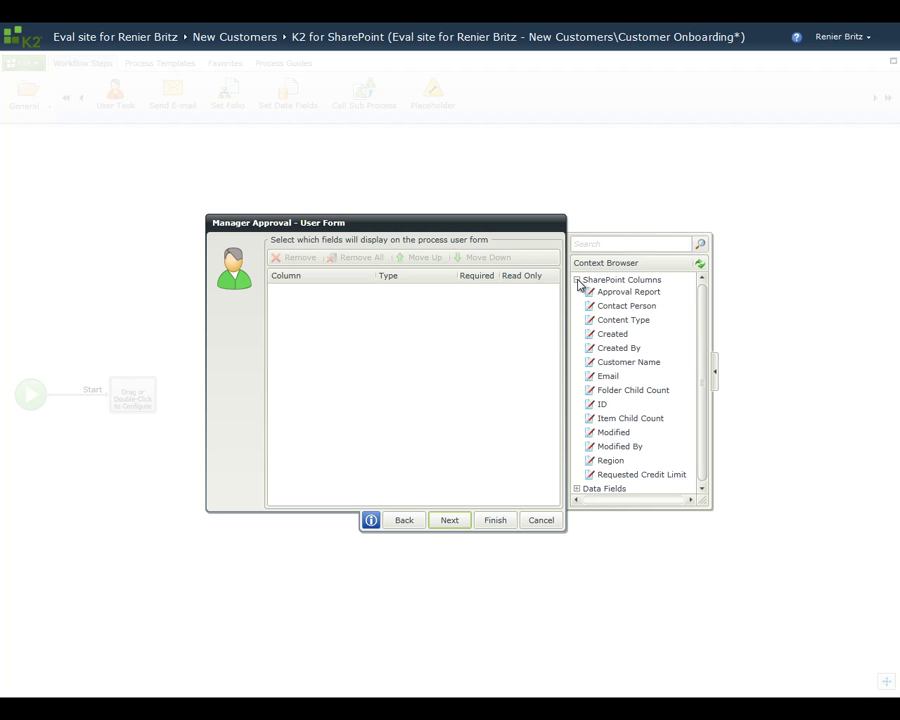
pyautogui.moveTo(623, 364); pyautogui.dragTo(533, 338)
pyautogui.moveTo(609, 306); pyautogui.dragTo(455, 333)
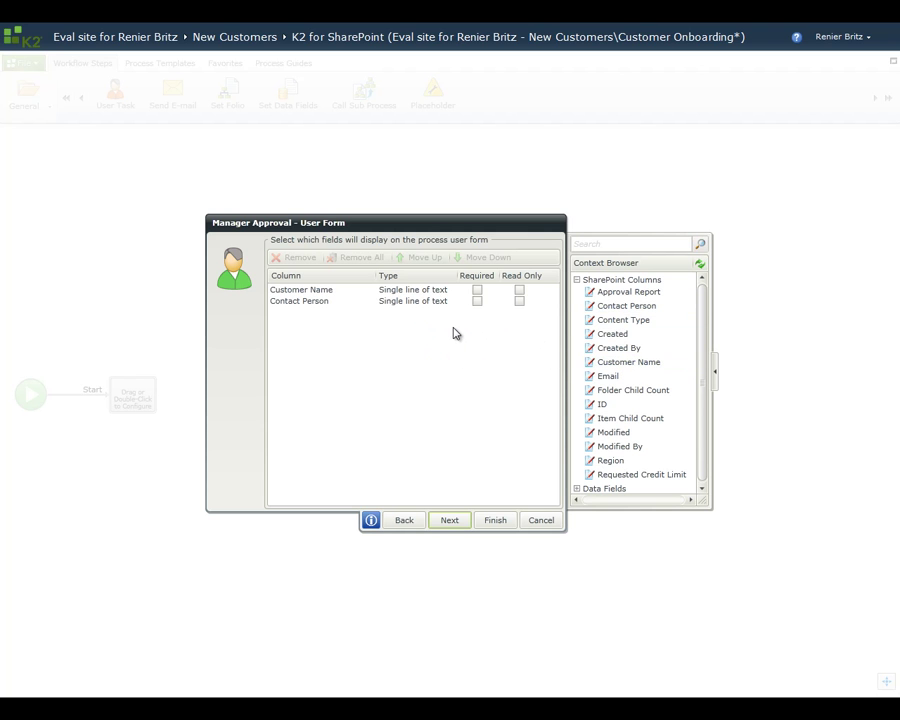
pyautogui.moveTo(612, 378); pyautogui.dragTo(476, 370)
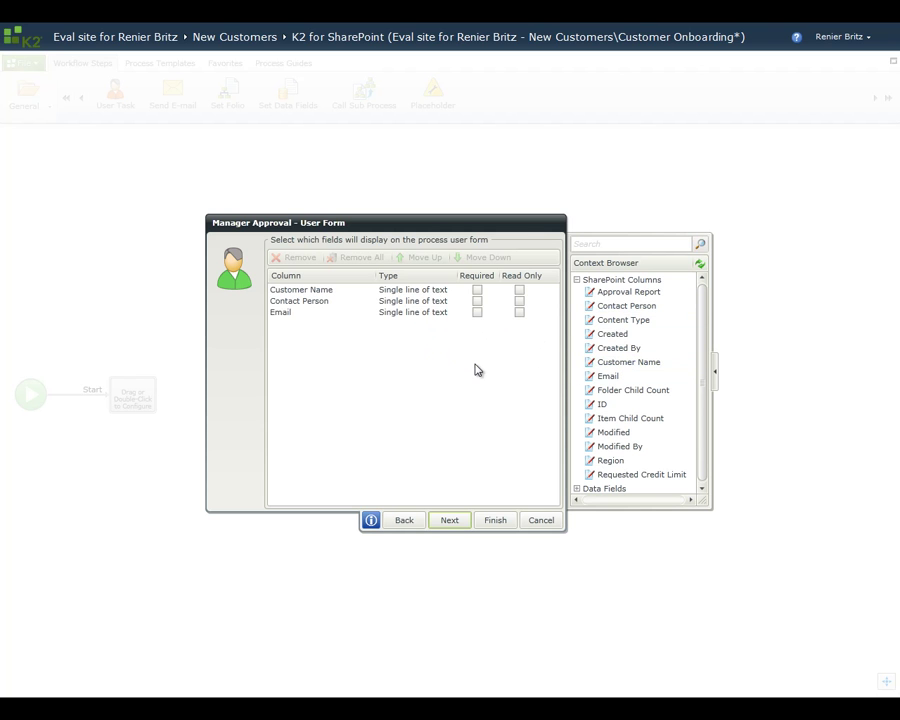
pyautogui.moveTo(612, 459); pyautogui.dragTo(502, 434)
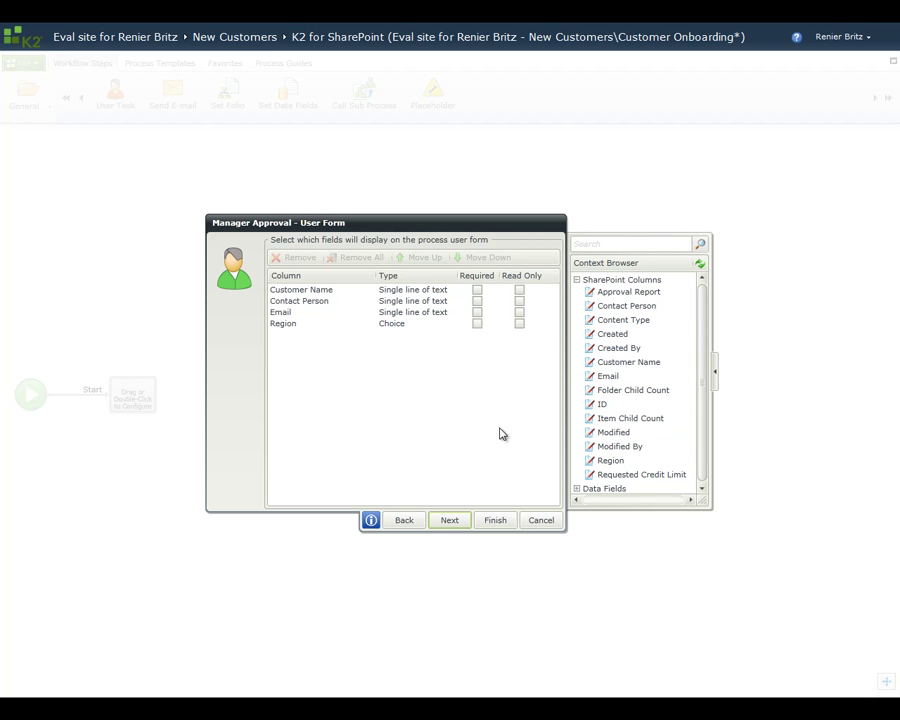
pyautogui.moveTo(632, 474); pyautogui.dragTo(490, 433)
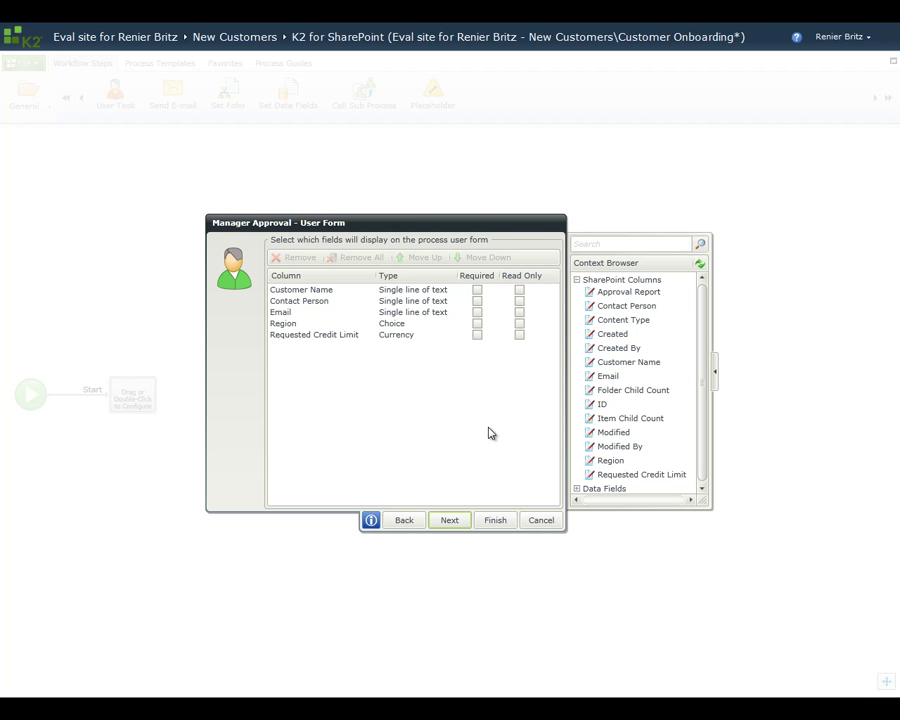
pyautogui.click(451, 521)
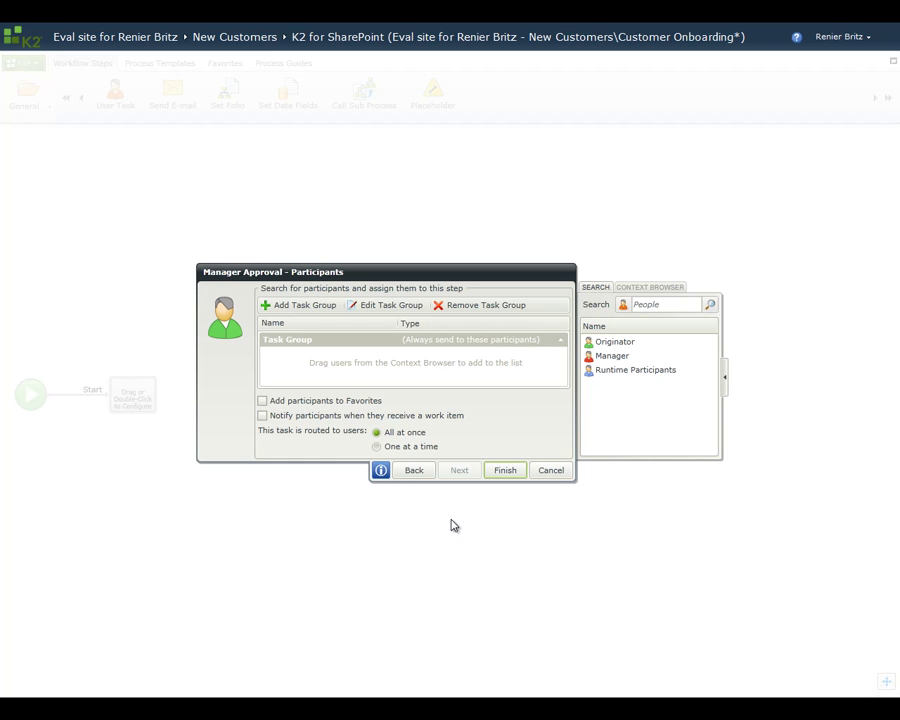
# - Assign the Originator as the Manager Approval participant and enable notifying participants when they receive a work item
pyautogui.moveTo(614, 343); pyautogui.dragTo(458, 373)
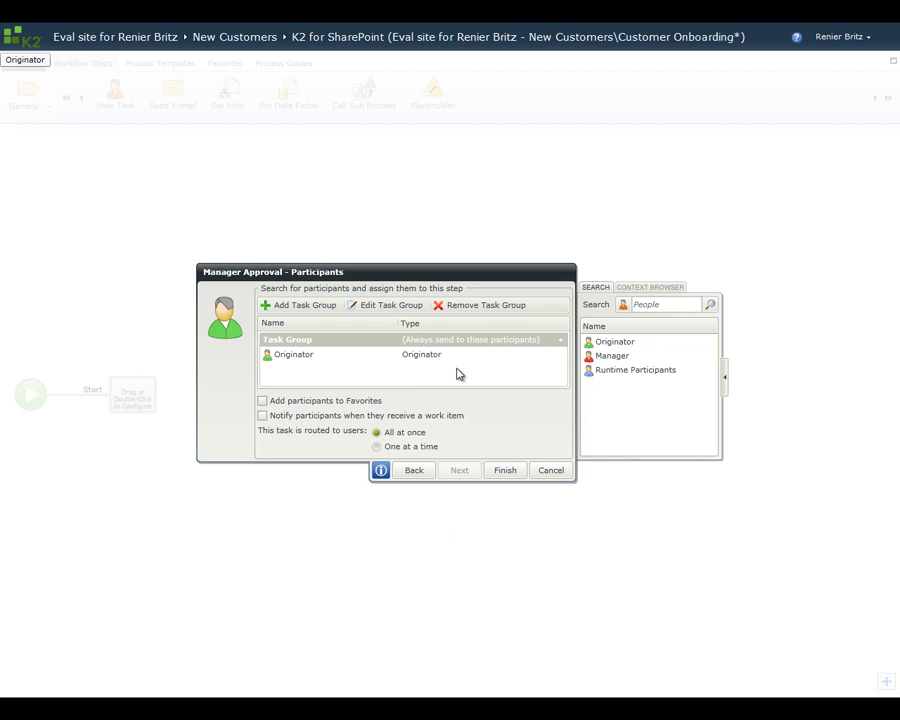
pyautogui.click(262, 415)
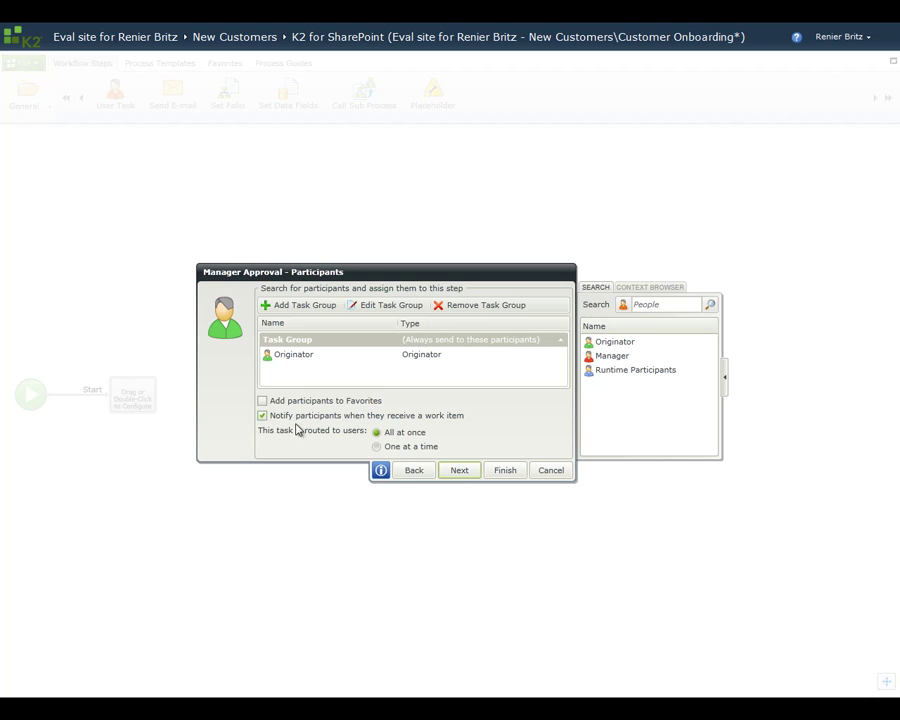
pyautogui.click(458, 471)
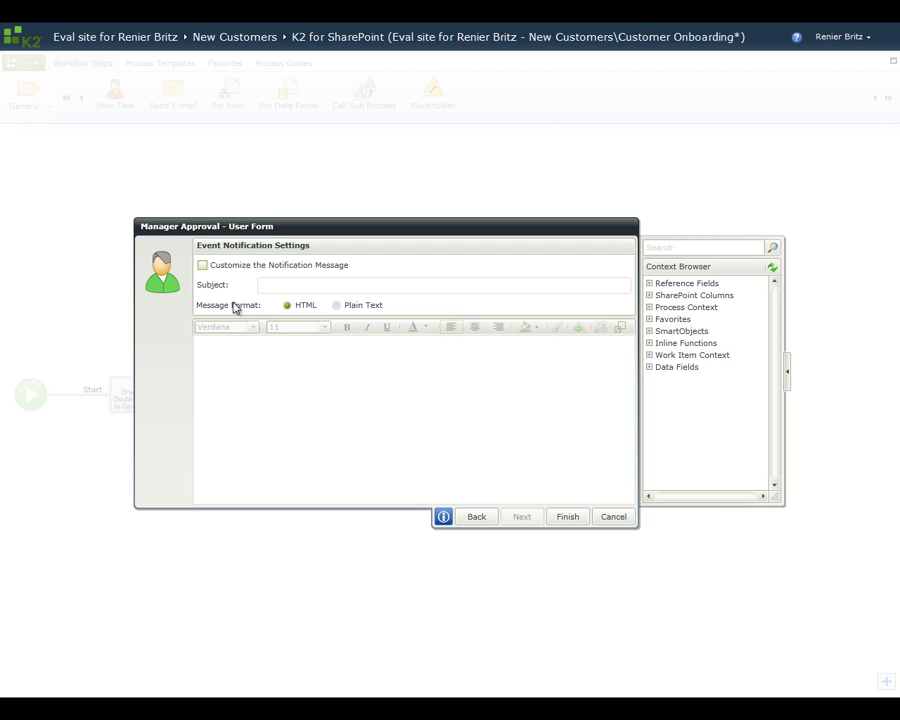
# - Customize the notification message with the subject "Review new customer:" followed by the Customer Name column, and finish the Manager Approval task
pyautogui.click(202, 265)
pyautogui.click(297, 285)
pyautogui.write('R')
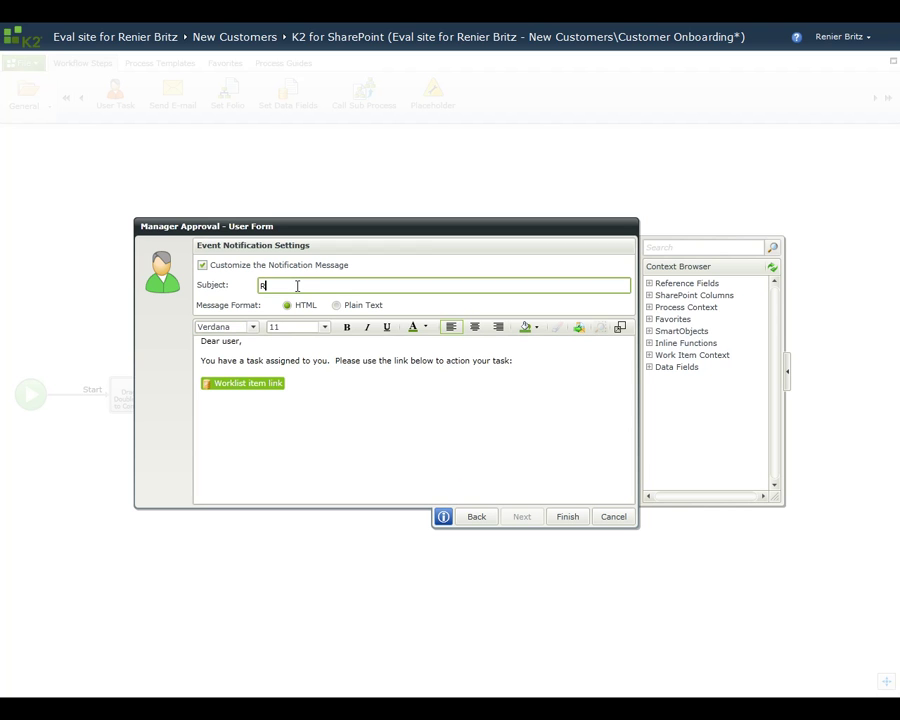
pyautogui.write('eview new customer:')
pyautogui.click(649, 296)
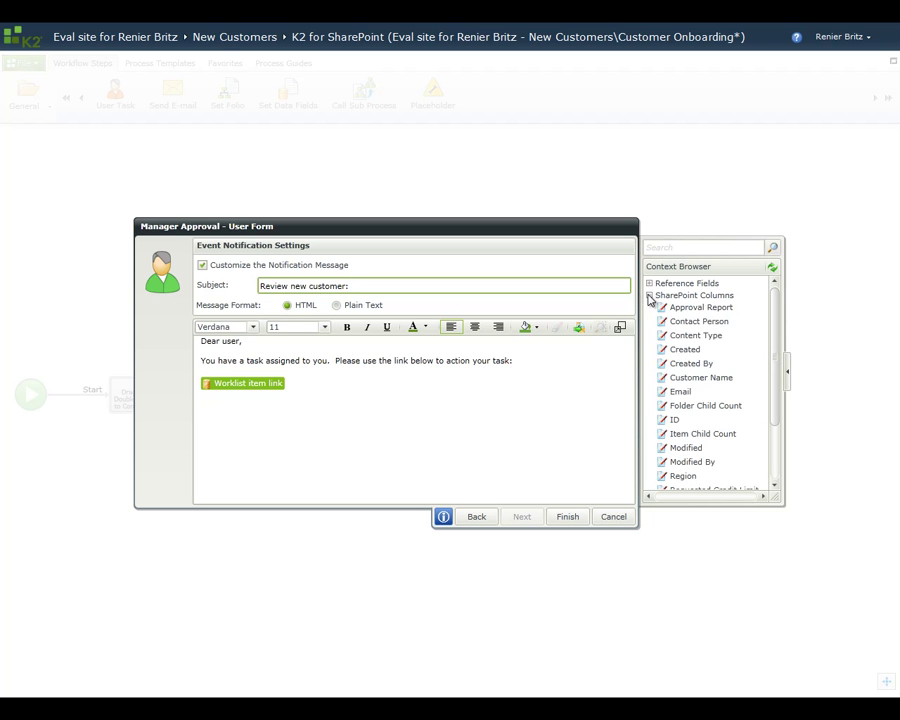
pyautogui.moveTo(707, 381); pyautogui.dragTo(490, 287)
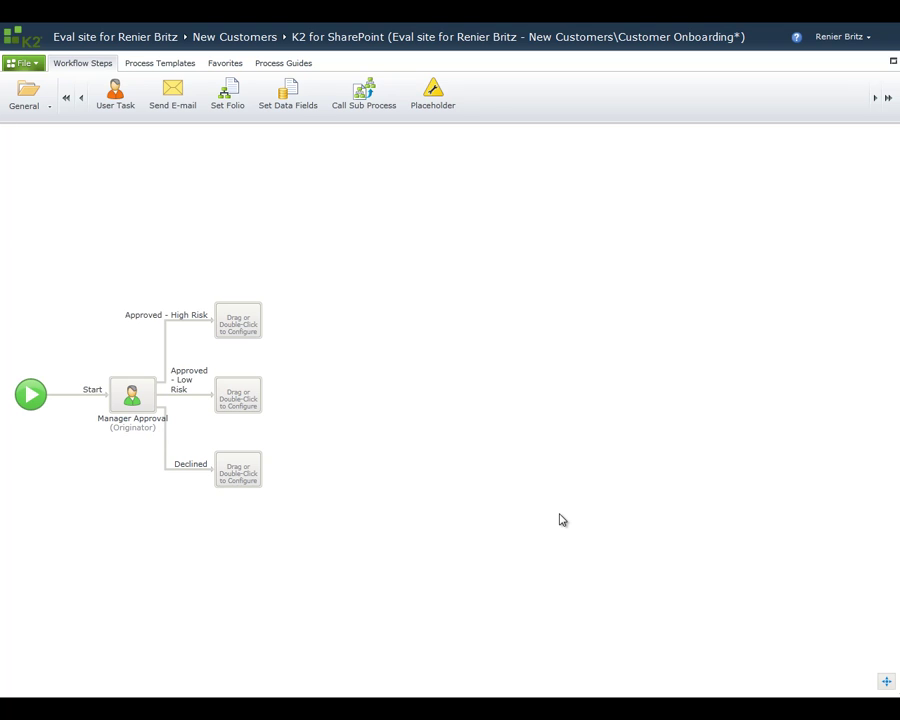
# - Add a user task to the Approved - High Risk branch, named "CFO Approval" with the instruction "Please review the high risk case"
pyautogui.moveTo(123, 97); pyautogui.dragTo(244, 320)
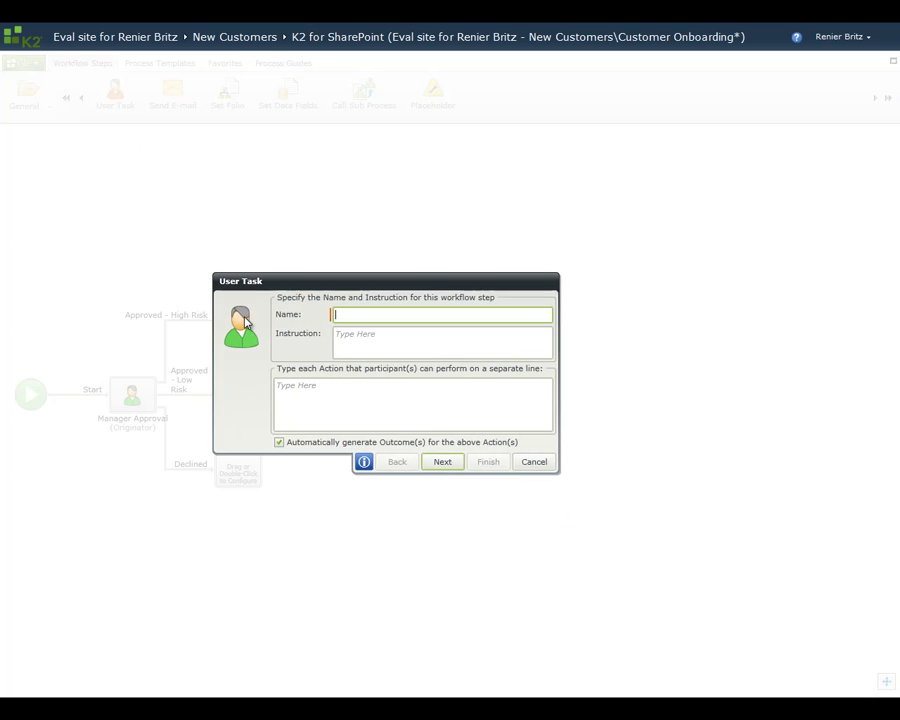
pyautogui.write('CFO')
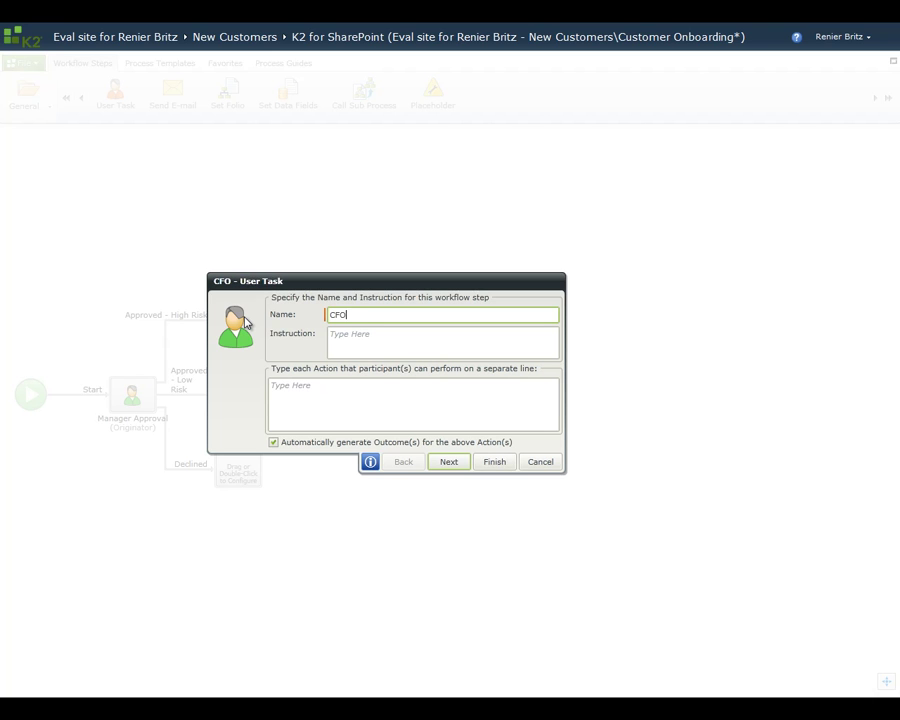
pyautogui.write(' Approval')
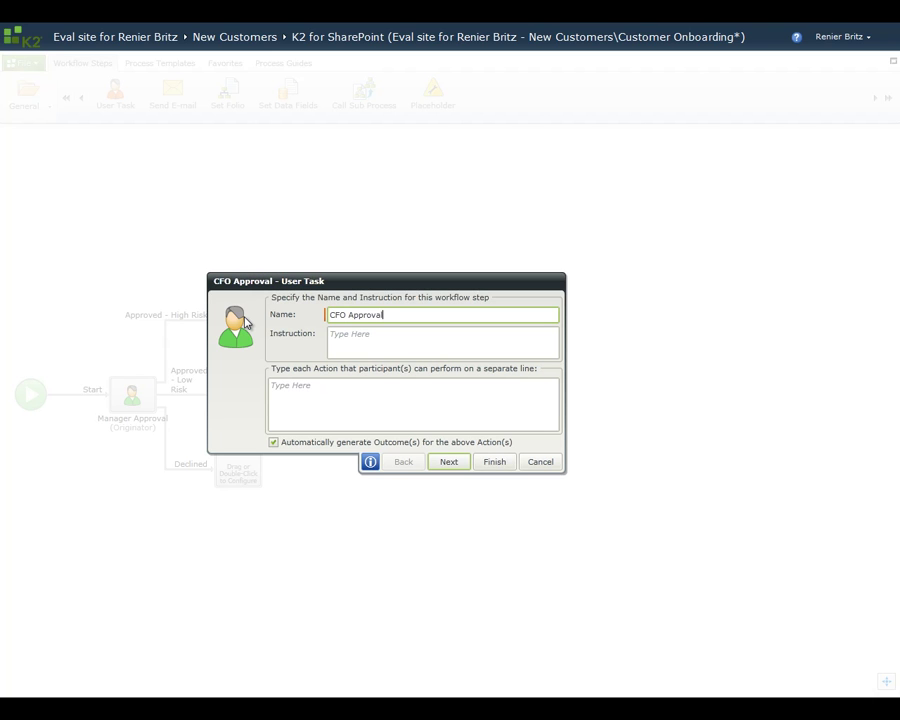
pyautogui.press('Tab')
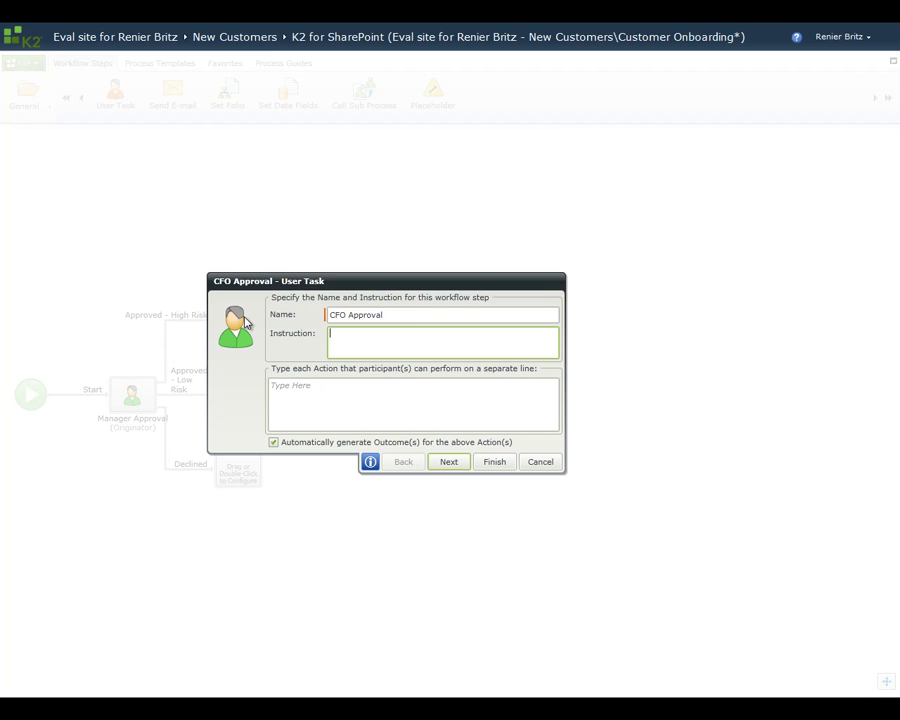
pyautogui.write('Please review the high risk case')
# - Define the CFO Approval actions More Info, Declined and Approved, and continue to their outcomes
pyautogui.press('Tab')
pyautogui.write('M')
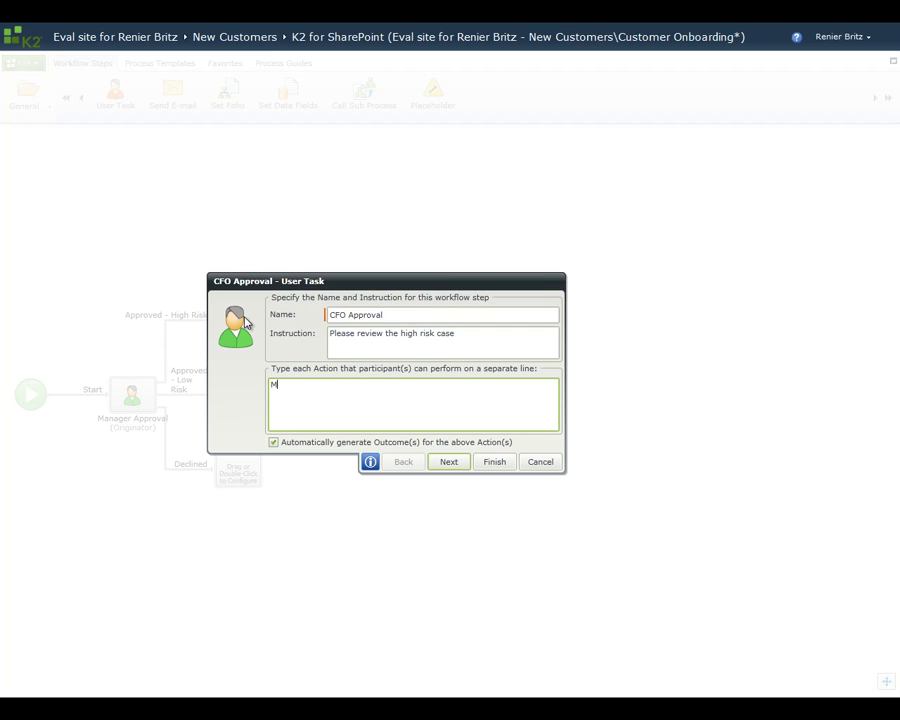
pyautogui.write('ore Info')
pyautogui.press('Return')
pyautogui.write('Declined')
pyautogui.press('Return')
pyautogui.write('Approved')
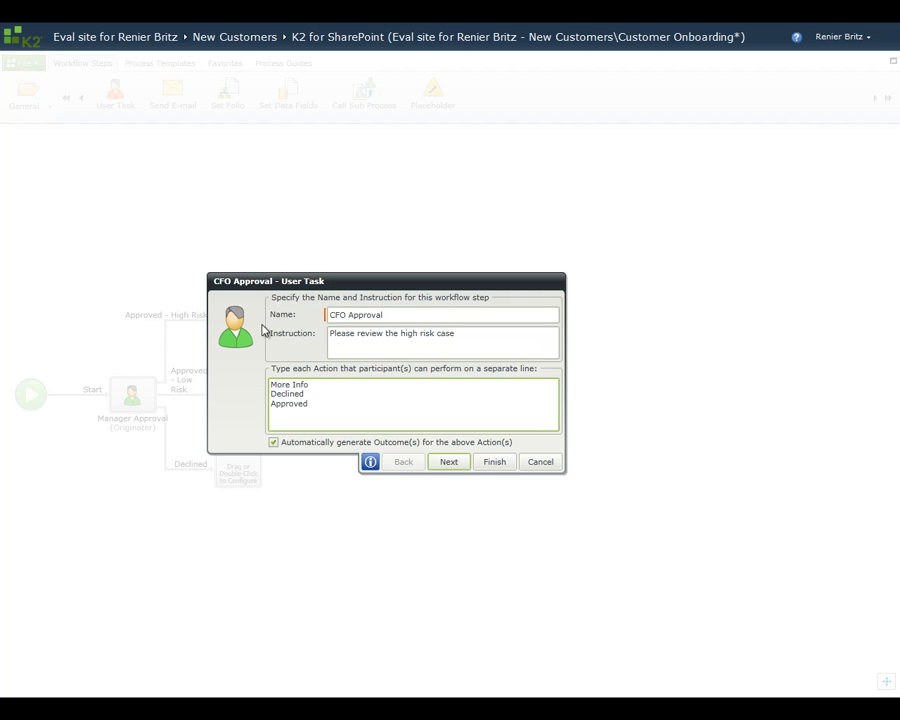
pyautogui.click(449, 463)
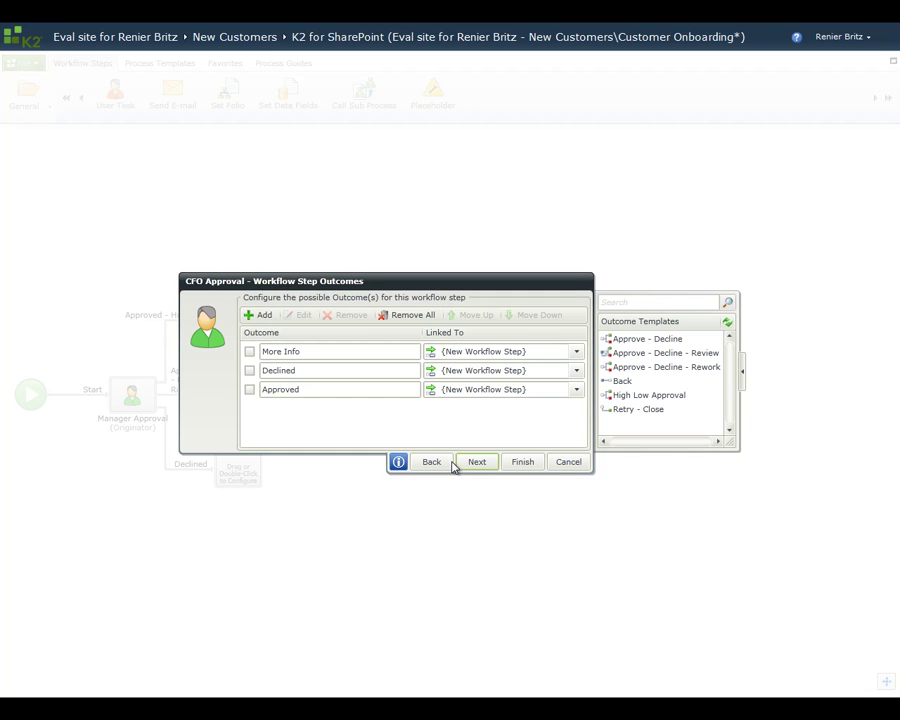
# - Link the More Info outcome to Manager Approval and the Approved outcome to (Approved - Low Risk), and accept the outcomes
pyautogui.click(577, 352)
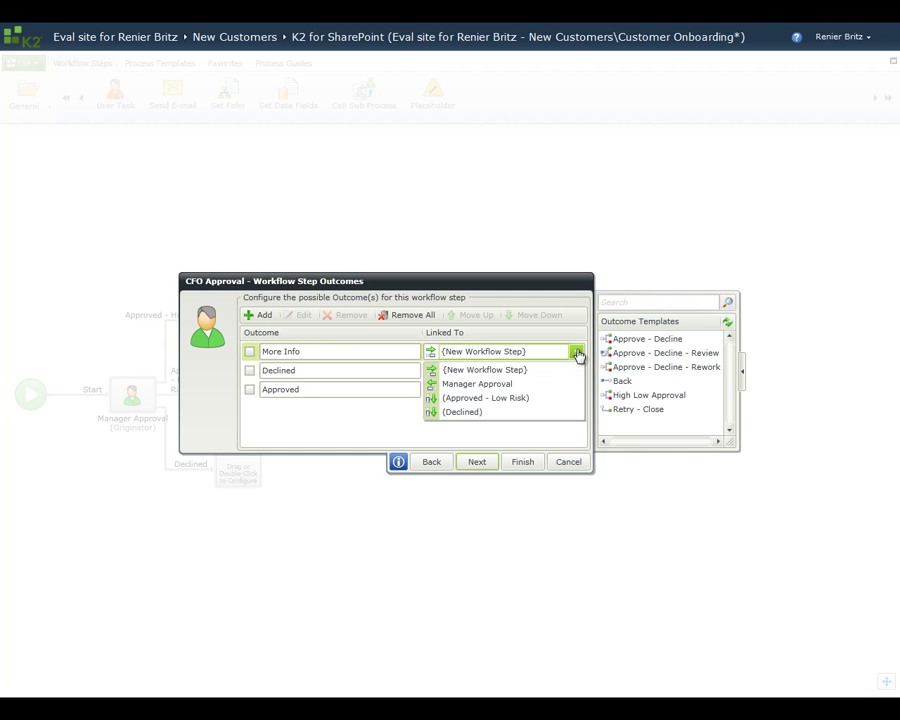
pyautogui.click(516, 385)
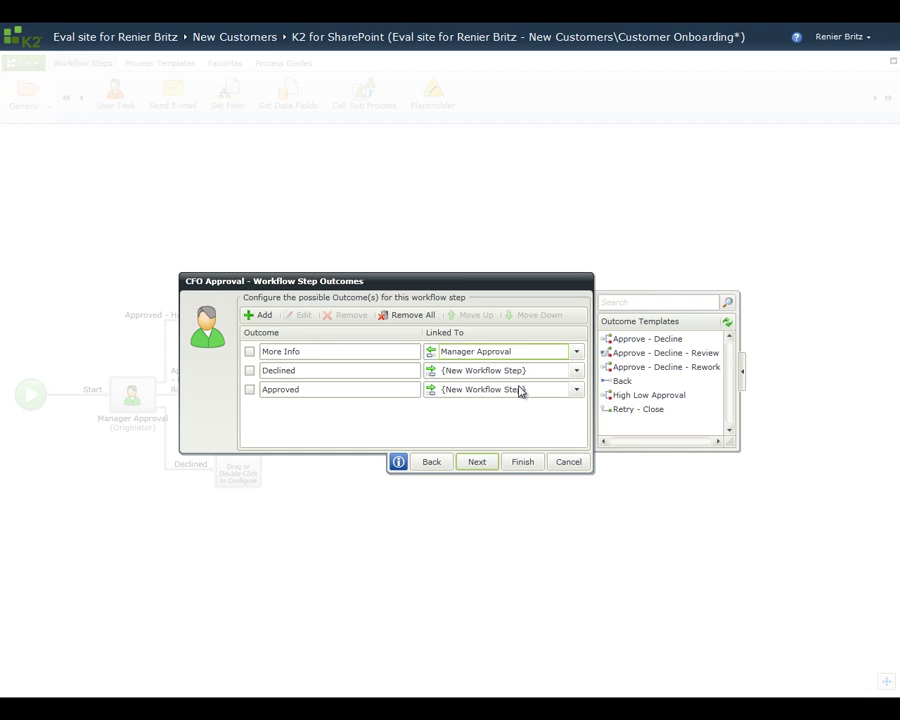
pyautogui.click(576, 390)
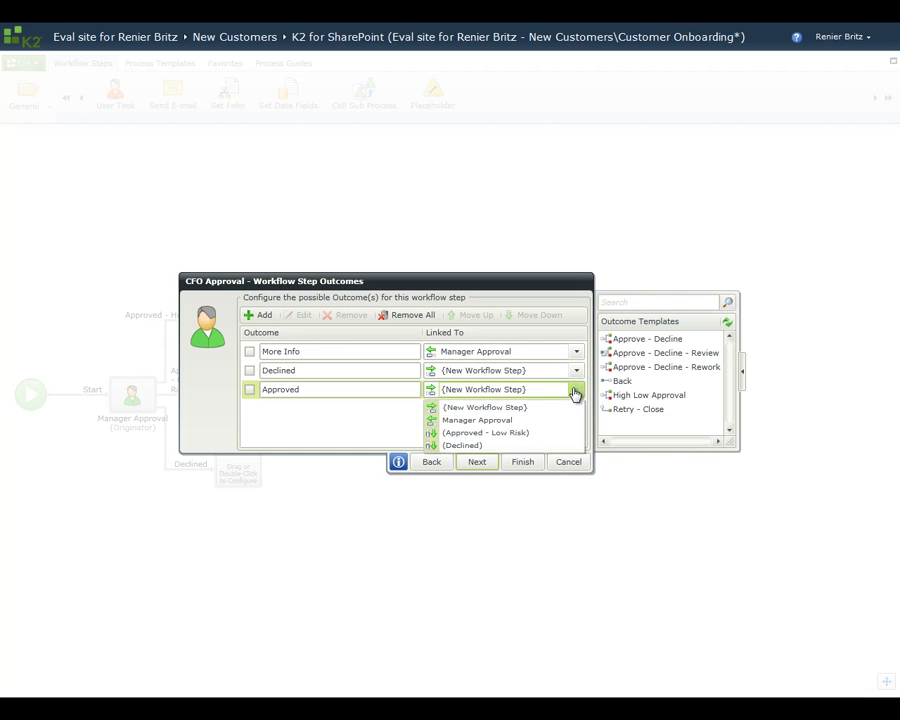
pyautogui.click(530, 437)
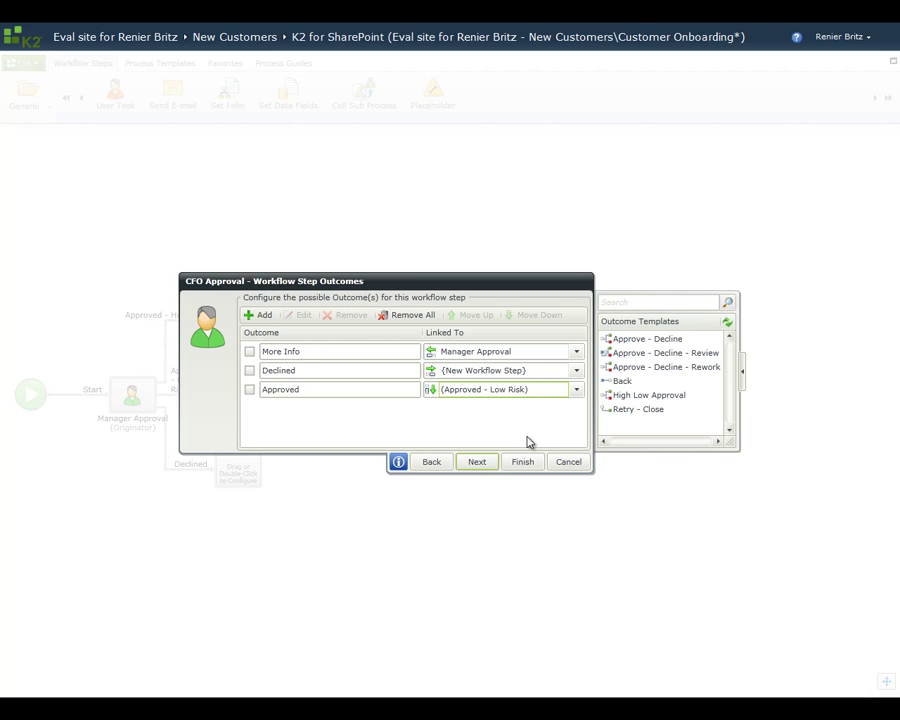
pyautogui.click(484, 462)
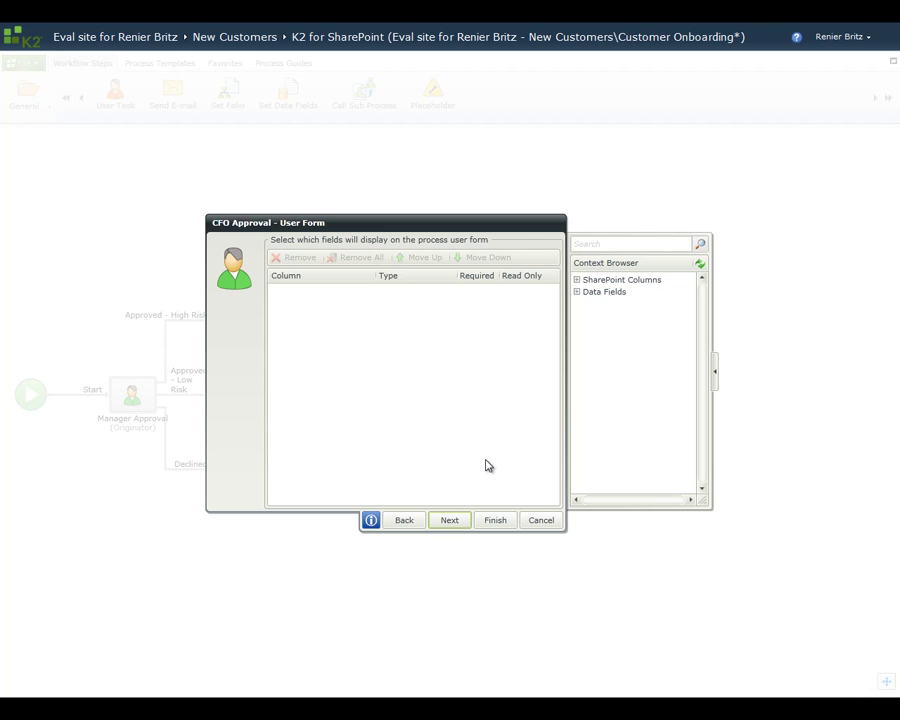
# - Add the Customer Name, Region and Requested Credit Limit SharePoint columns to the CFO Approval user form
pyautogui.click(577, 281)
pyautogui.moveTo(620, 362); pyautogui.dragTo(488, 359)
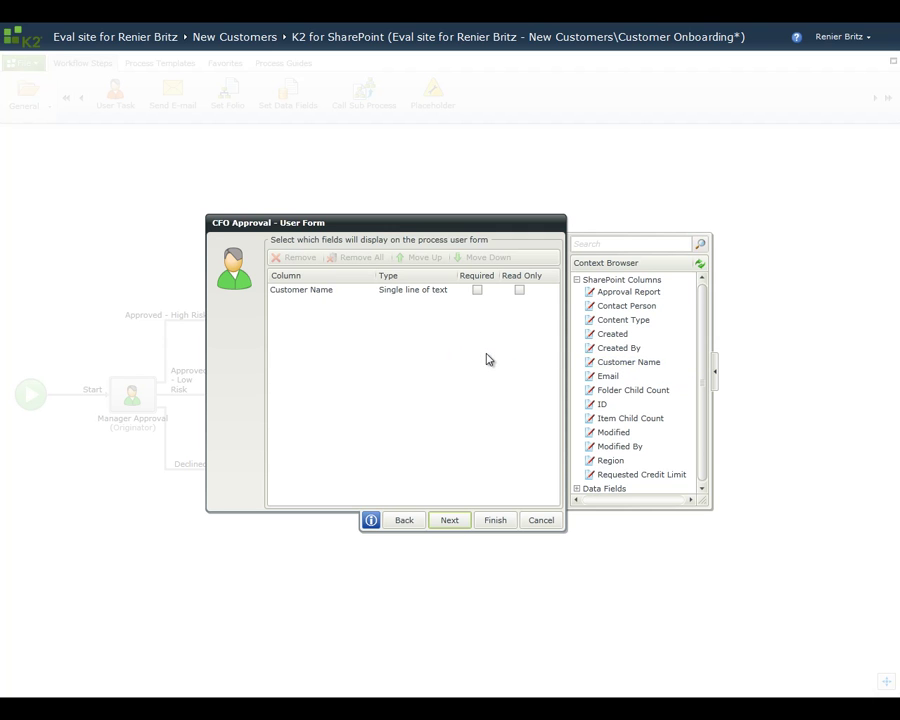
pyautogui.moveTo(592, 462); pyautogui.dragTo(413, 418)
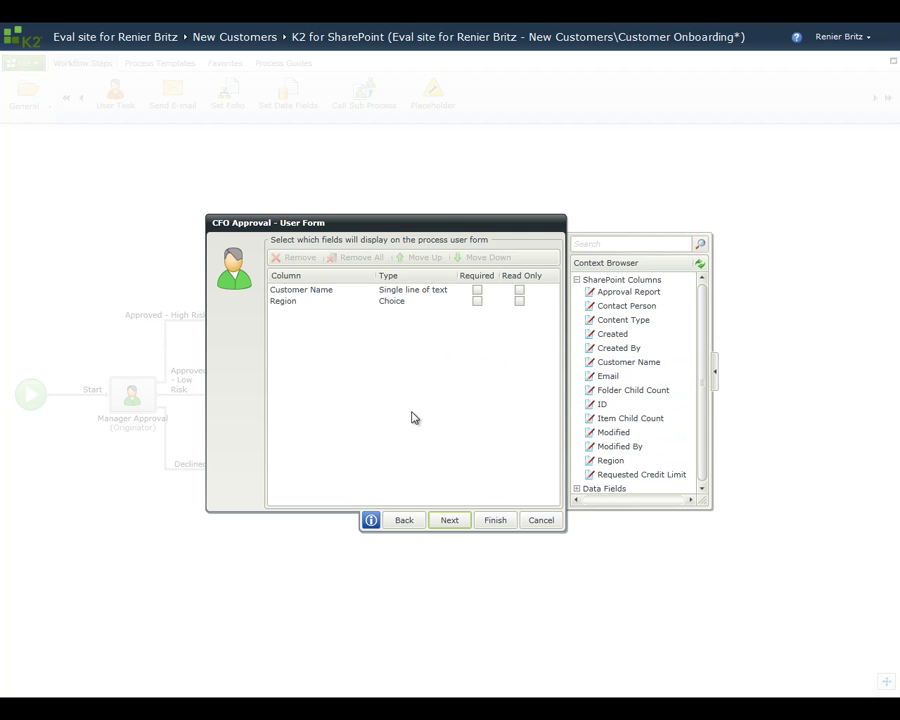
pyautogui.moveTo(593, 474); pyautogui.dragTo(444, 418)
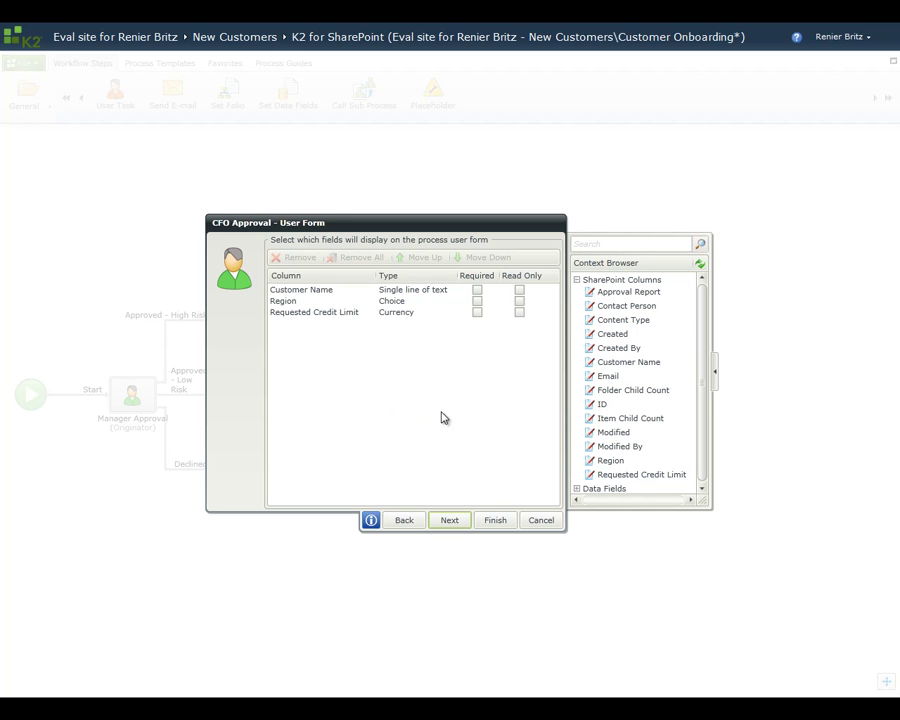
# - Create a String process data field named "Bad debt ratio" and add it to the CFO Approval user form
pyautogui.click(577, 280)
pyautogui.rightClick(596, 297)
pyautogui.click(623, 306)
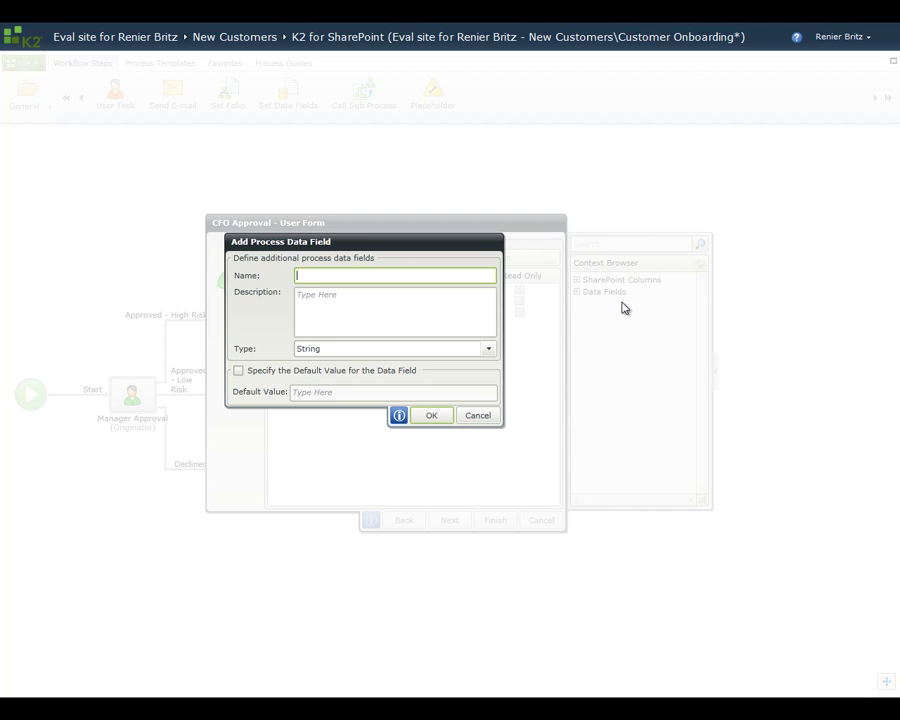
pyautogui.write('Bad debt ratio')
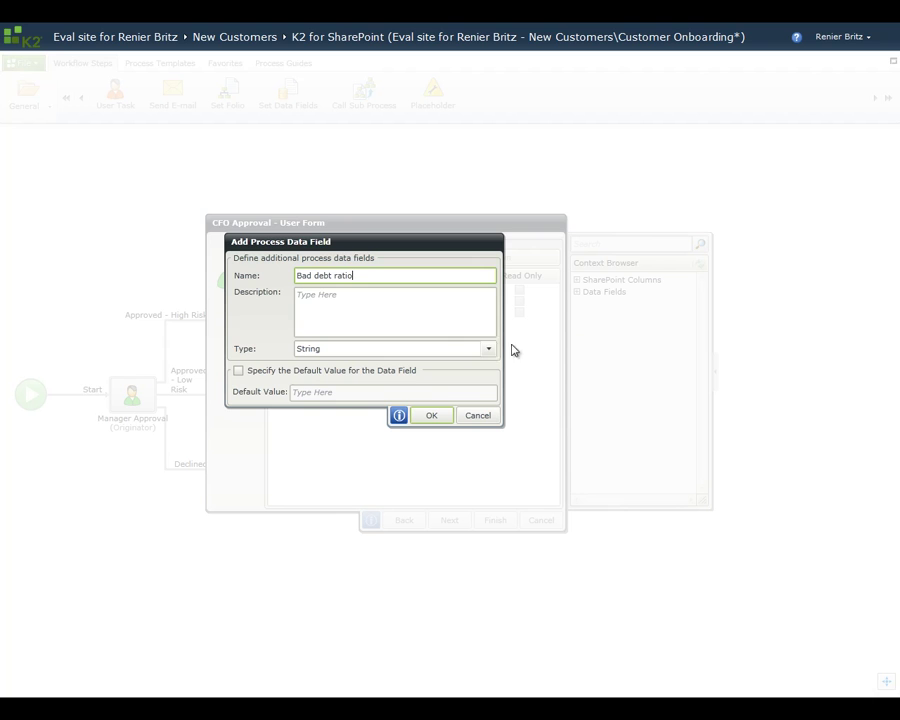
pyautogui.click(440, 416)
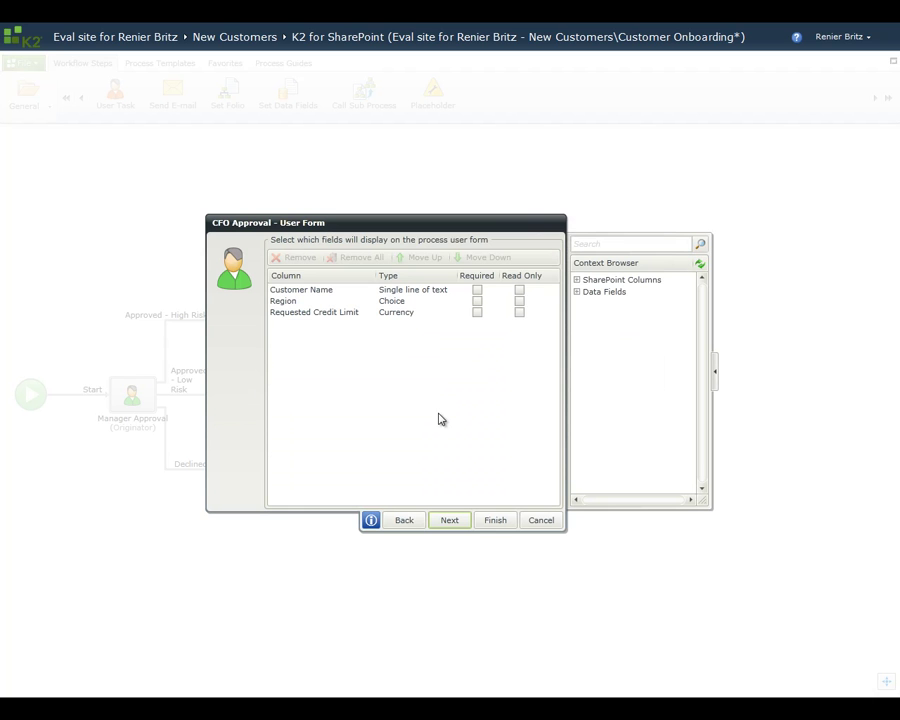
pyautogui.click(577, 292)
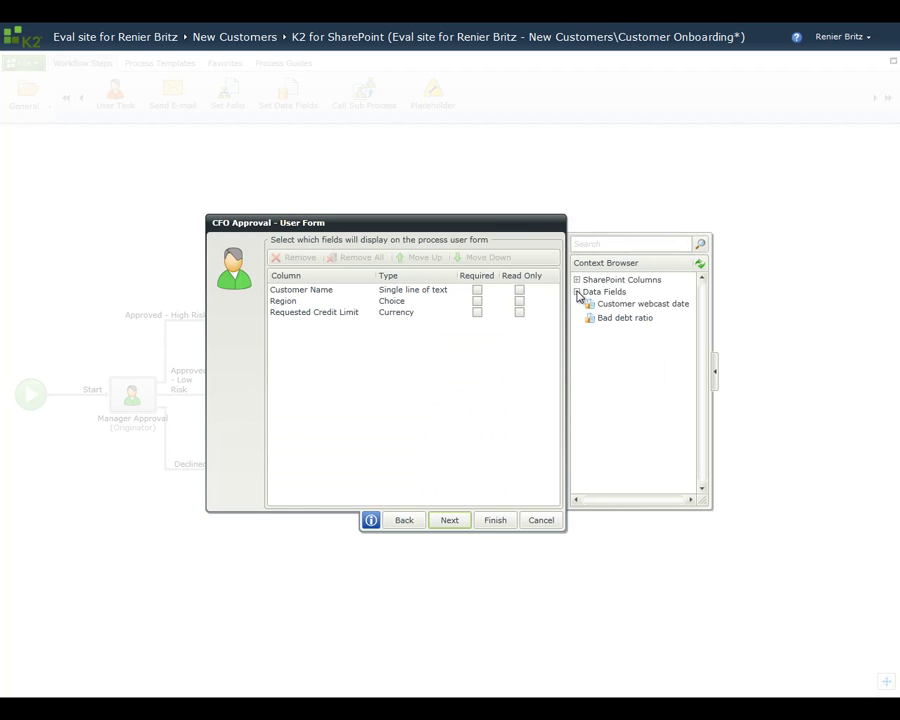
pyautogui.moveTo(620, 317); pyautogui.dragTo(478, 346)
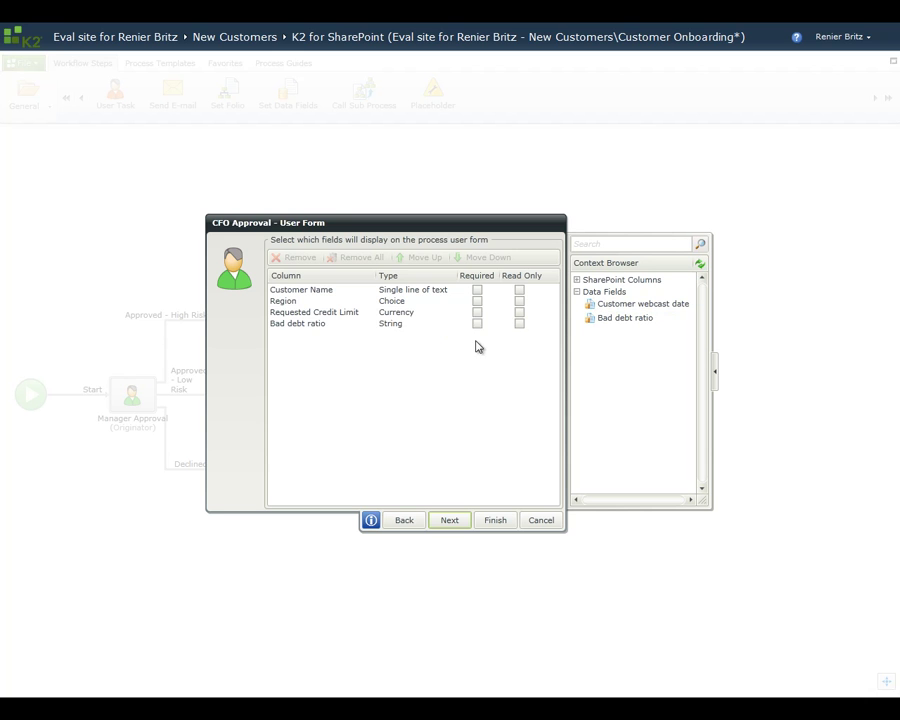
# - Mark the CFO Approval form's fields, including Customer Name, Region and Requested Credit Limit, as read-only and accept the form
pyautogui.click(519, 290)
pyautogui.click(519, 301)
pyautogui.click(519, 312)
pyautogui.click(519, 323)
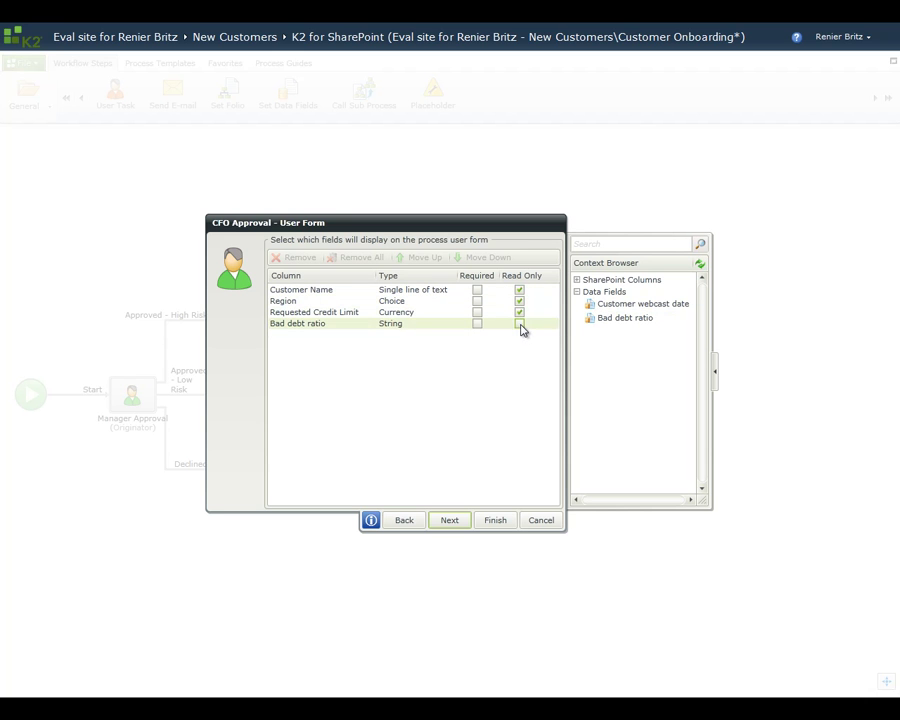
pyautogui.click(458, 521)
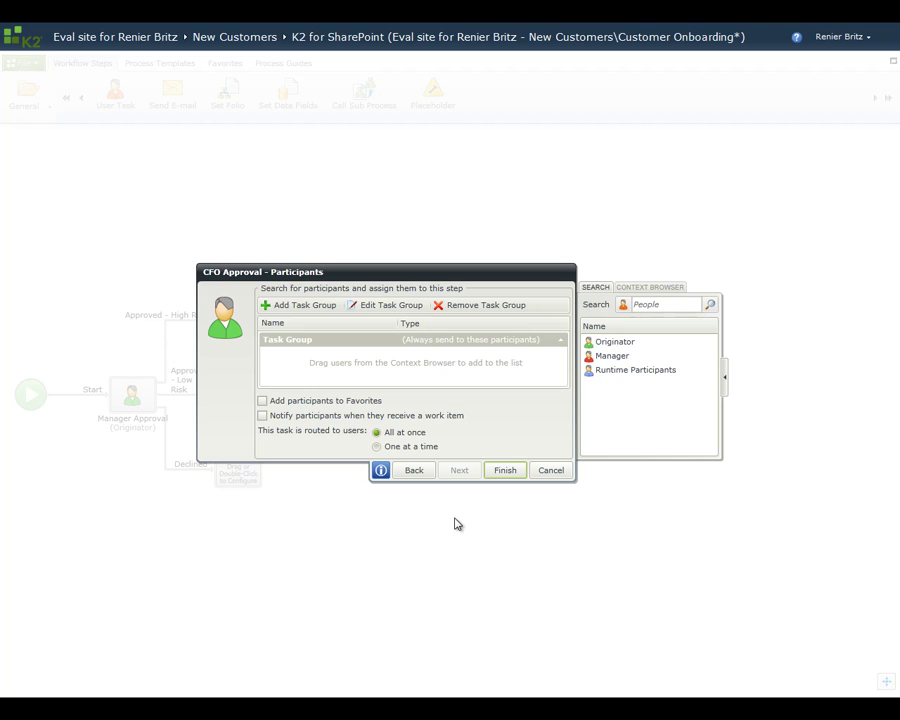
# - Assign the Originator as CFO Approval's participant and turn on notification when a work item is received
pyautogui.moveTo(615, 341); pyautogui.dragTo(458, 370)
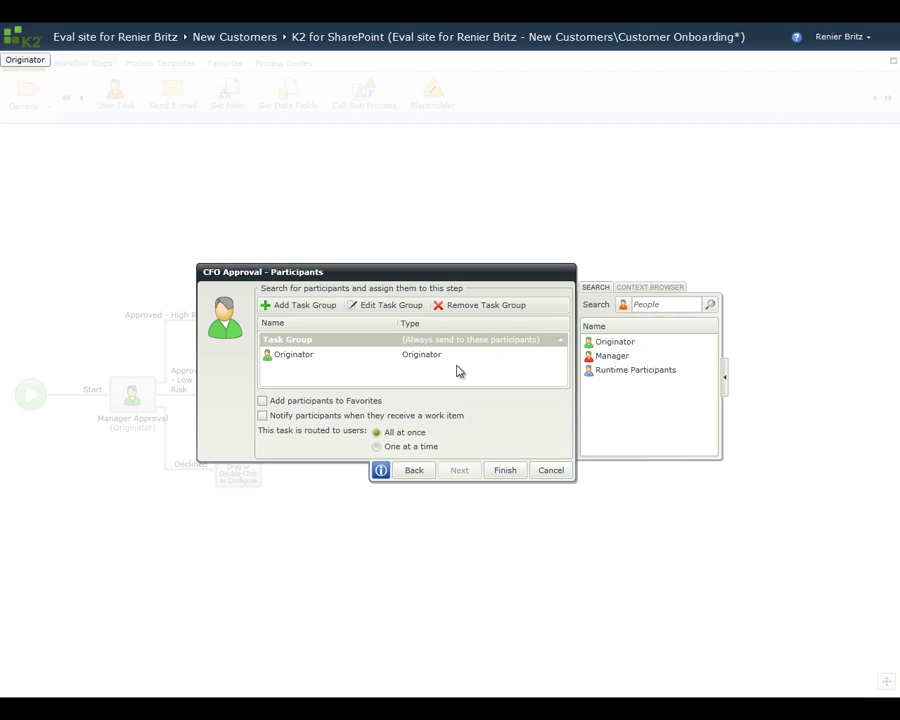
pyautogui.click(262, 415)
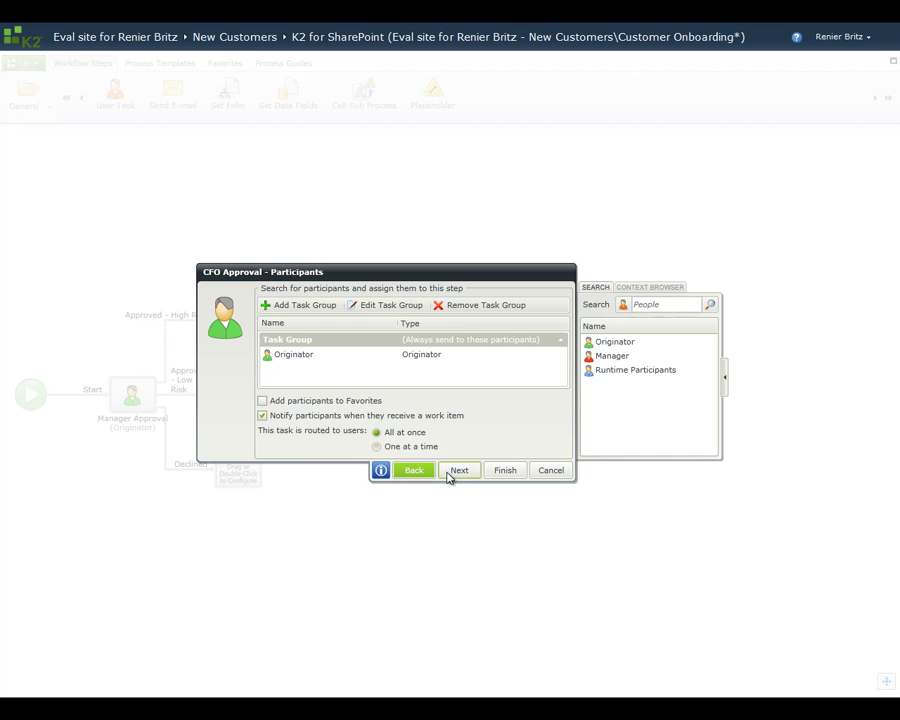
pyautogui.click(457, 470)
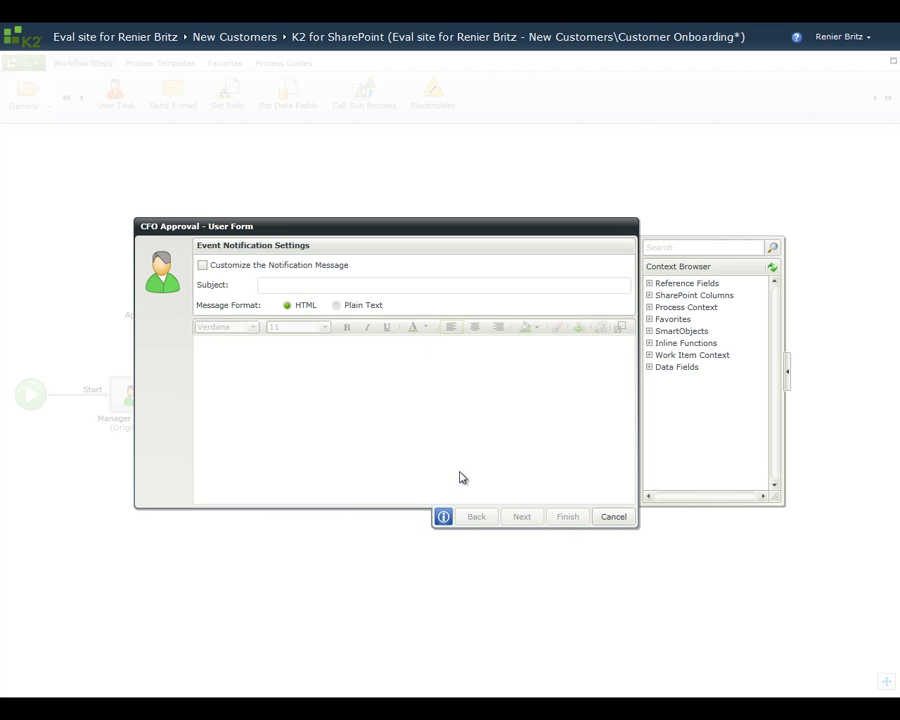
# - Customize the CFO Approval notification with the subject "Review new customer:" followed by the Customer Name SharePoint column, and finish the task
pyautogui.click(202, 266)
pyautogui.click(280, 286)
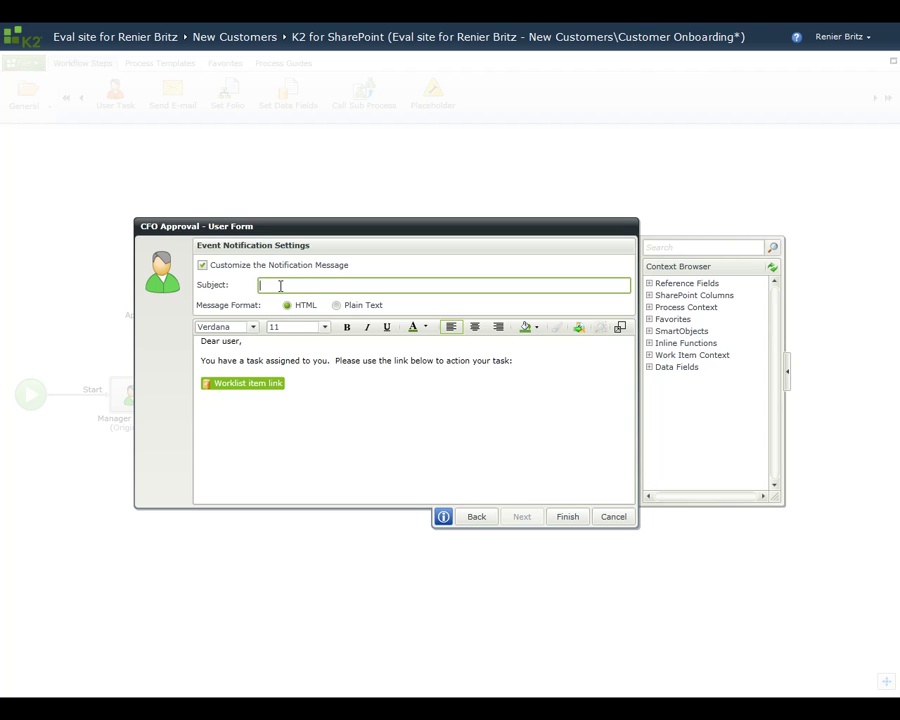
pyautogui.write('Review new customer:')
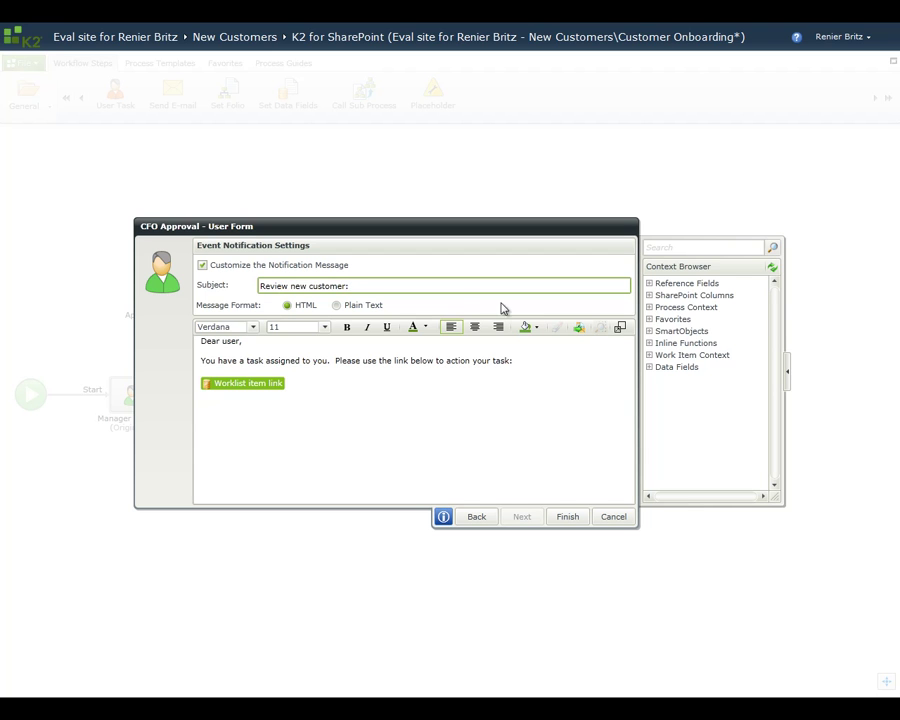
pyautogui.click(649, 295)
pyautogui.moveTo(699, 377); pyautogui.dragTo(518, 287)
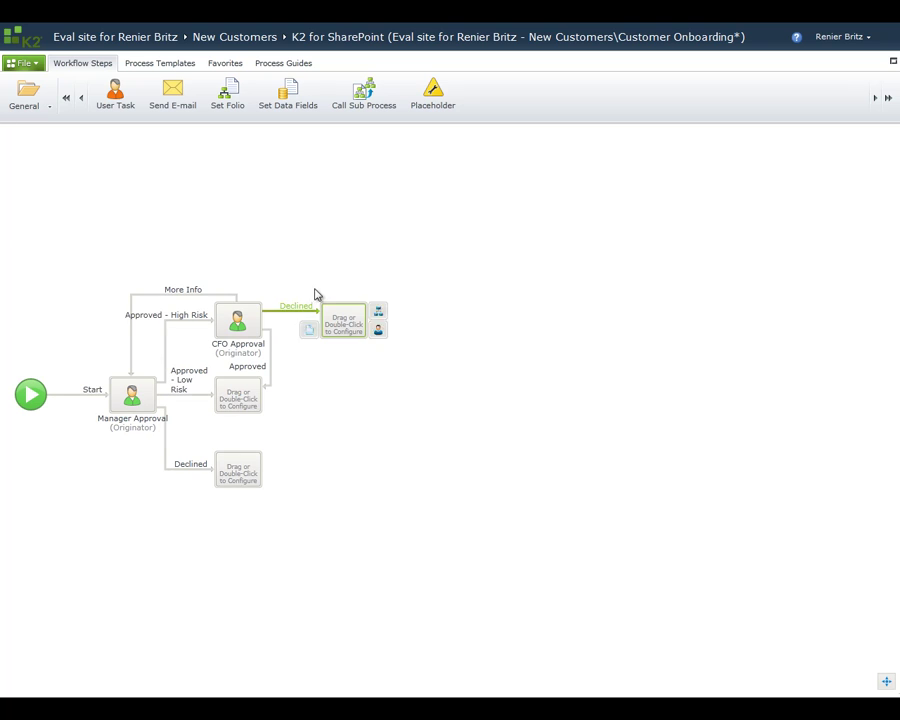
# - Place a Delete List Item step from the list workflow steps on CFO Approval's Declined outcome
pyautogui.click(53, 112)
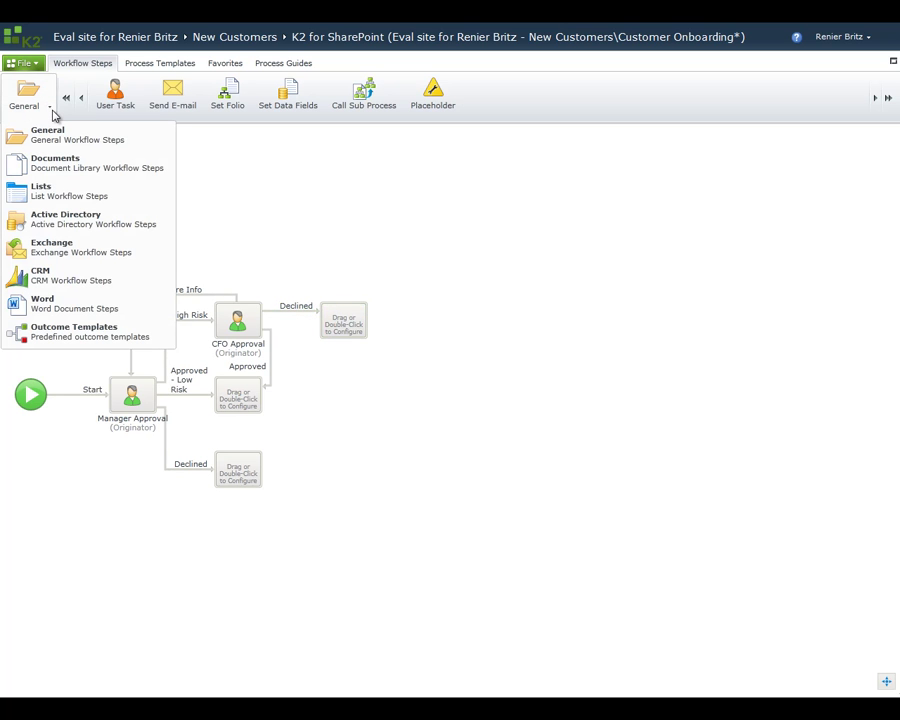
pyautogui.click(58, 195)
pyautogui.moveTo(124, 108); pyautogui.dragTo(345, 327)
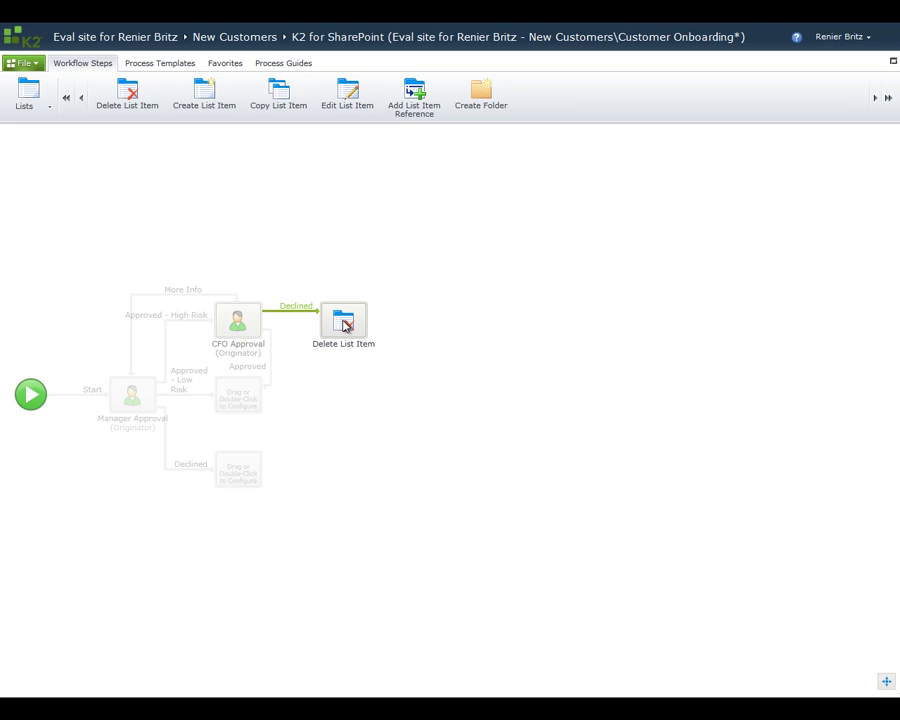
# - Rename the Delete List Item step to "Delete Customer" and copy it onto Manager Approval's Declined outcome
pyautogui.click(345, 326)
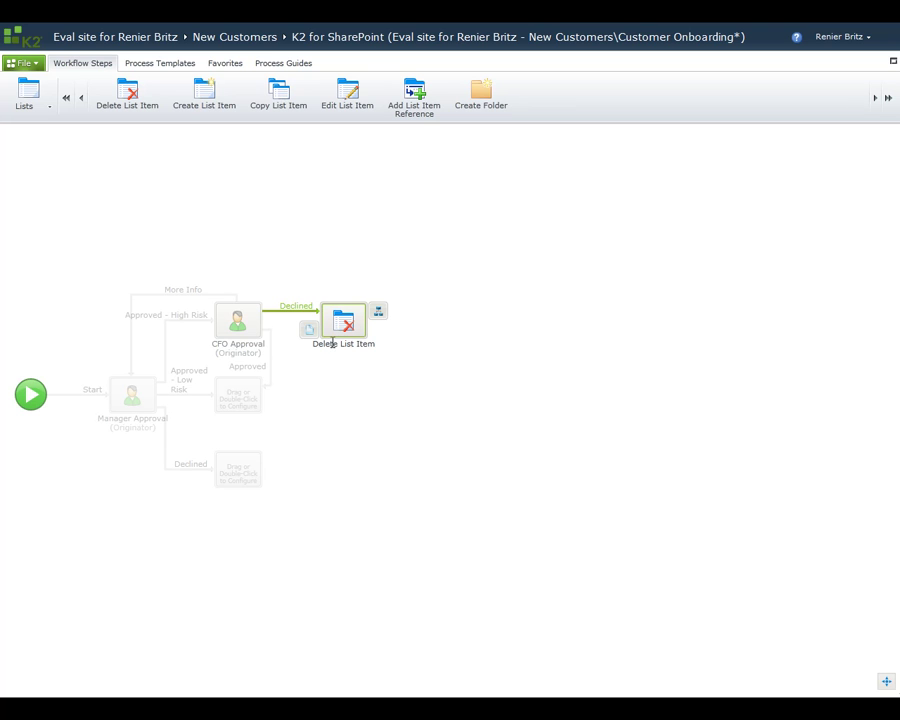
pyautogui.click(333, 345)
pyautogui.moveTo(329, 346); pyautogui.dragTo(382, 347)
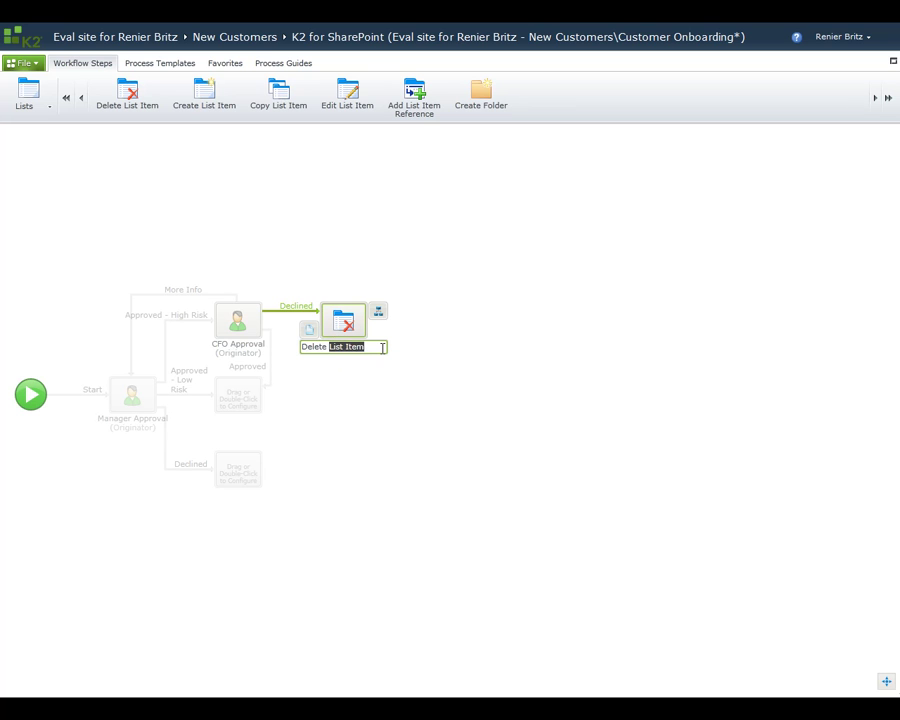
pyautogui.write('Customer')
pyautogui.click(429, 382)
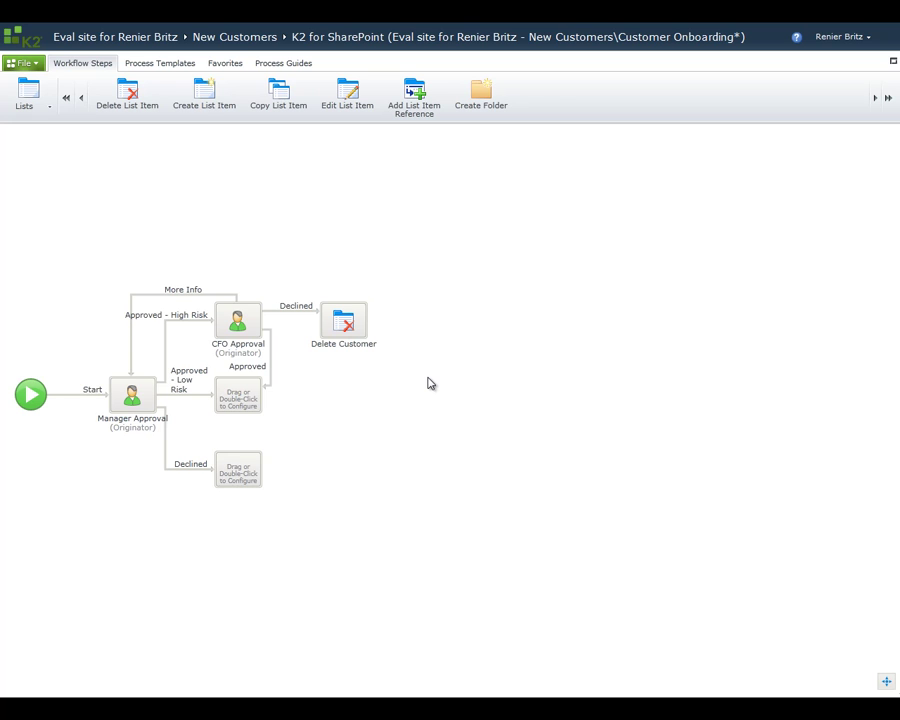
pyautogui.moveTo(352, 320); pyautogui.dragTo(239, 477)
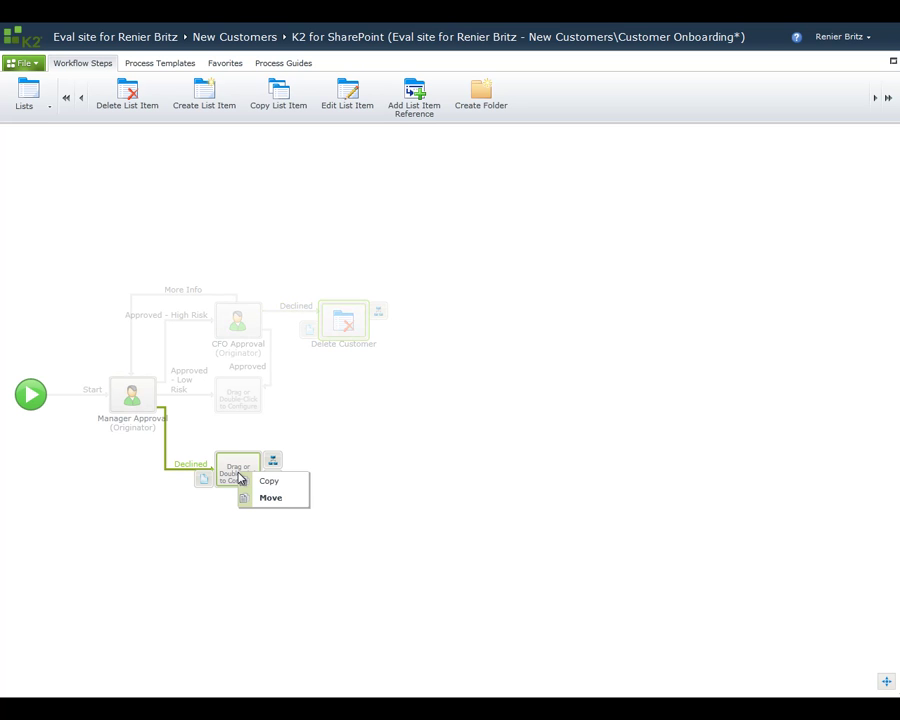
pyautogui.click(278, 484)
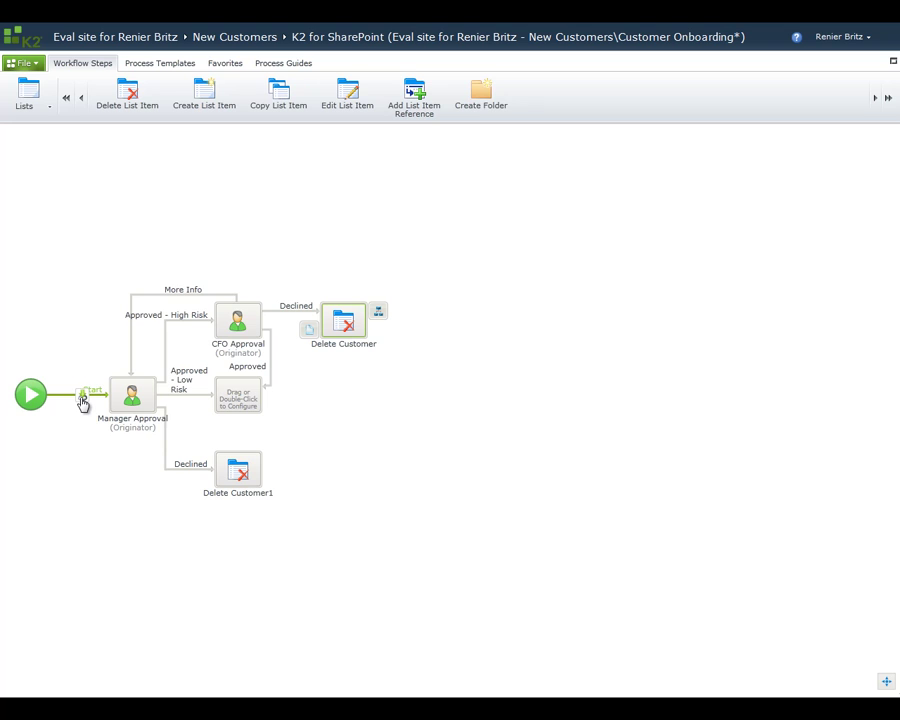
# - Insert a new step between Start and Manager Approval and configure it as a Set Data Fields step
pyautogui.moveTo(83, 403); pyautogui.dragTo(82, 400)
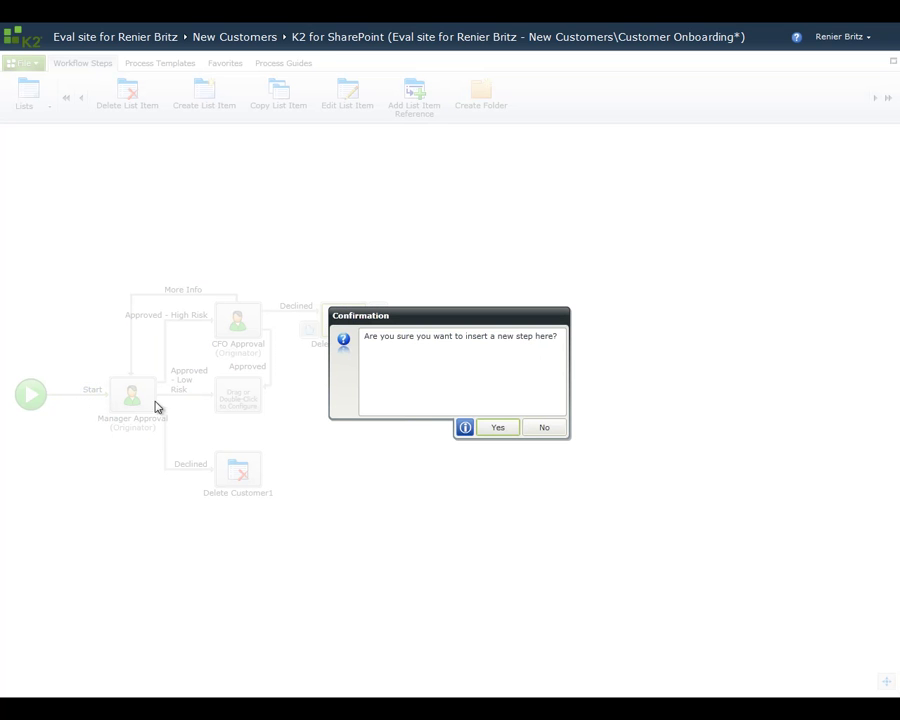
pyautogui.click(486, 429)
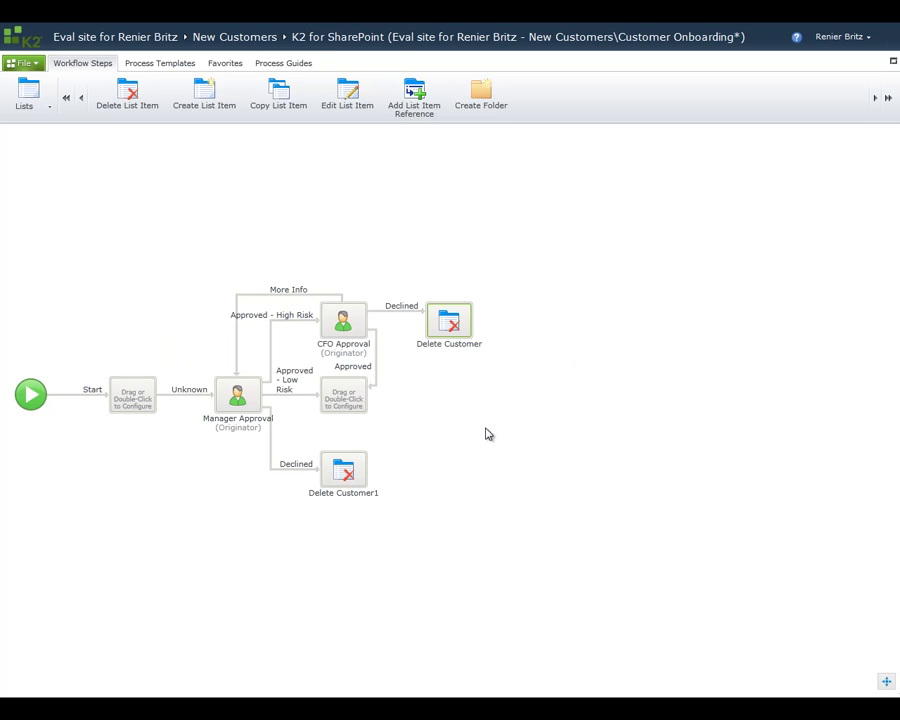
pyautogui.click(49, 108)
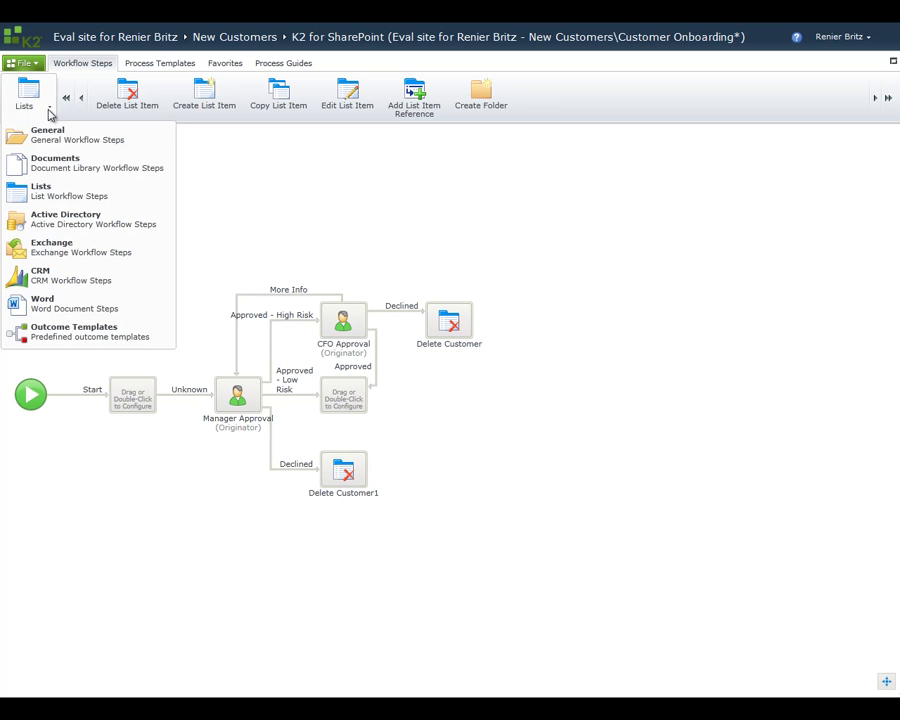
pyautogui.click(53, 138)
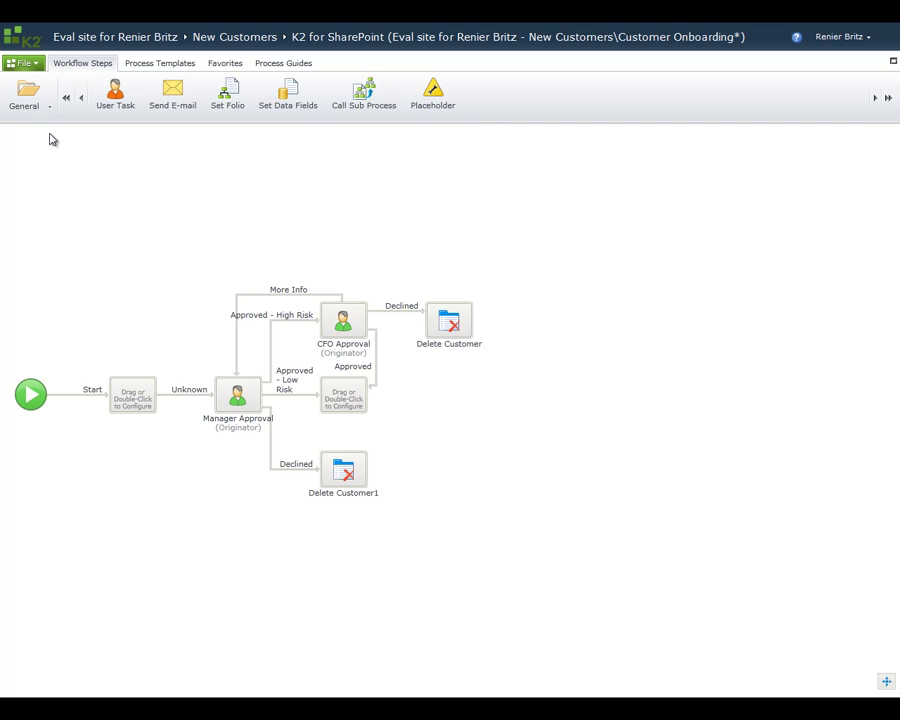
pyautogui.moveTo(288, 118); pyautogui.dragTo(133, 398)
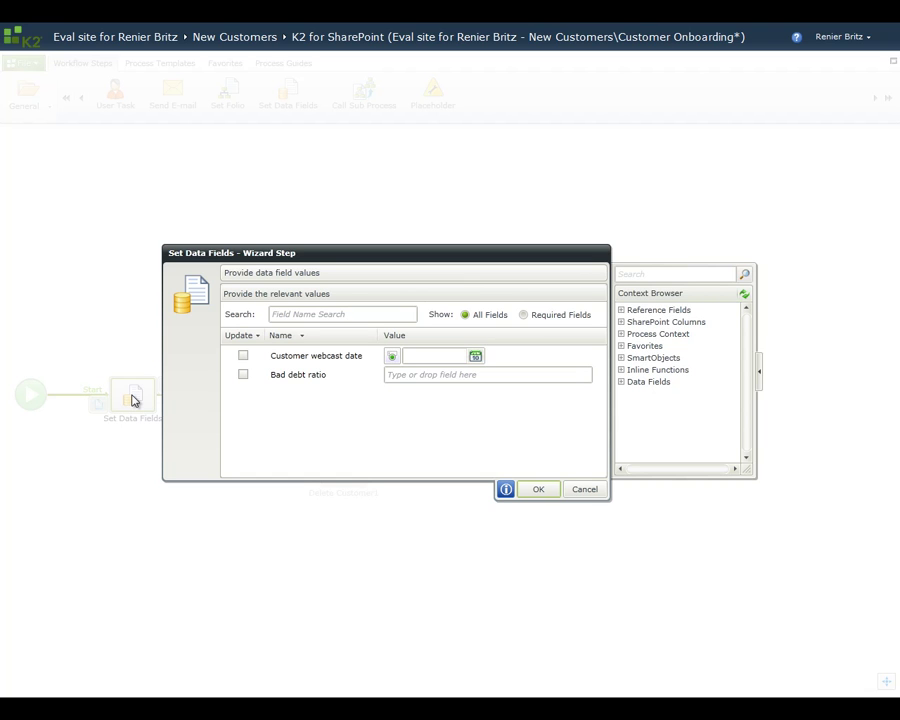
# - Use the Excel inline function Get Cell With Input as the value of the Bad debt ratio data field
pyautogui.click(621, 370)
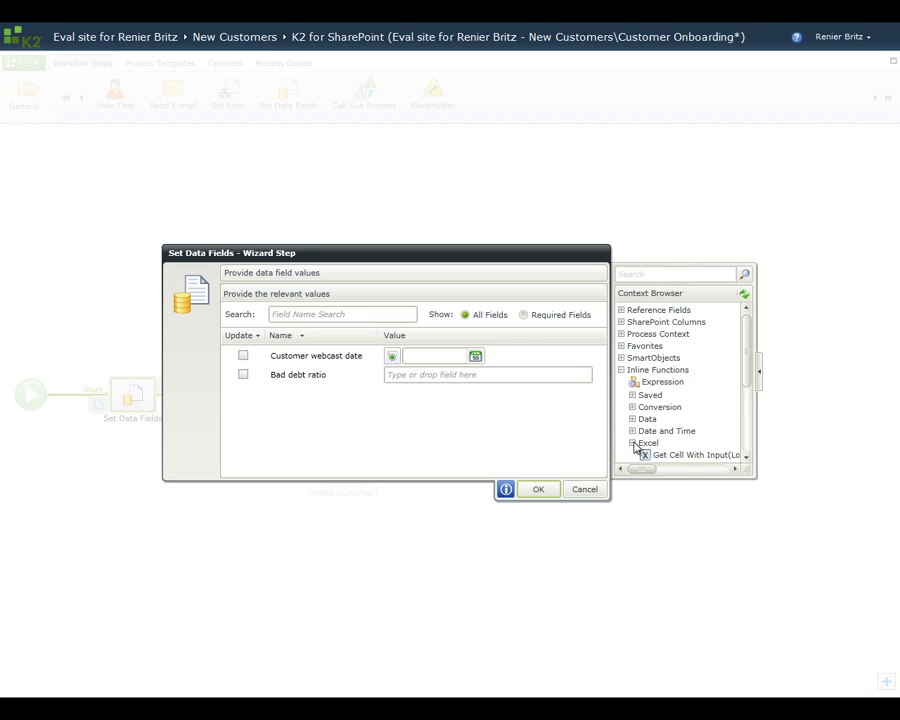
pyautogui.moveTo(750, 377); pyautogui.dragTo(746, 404)
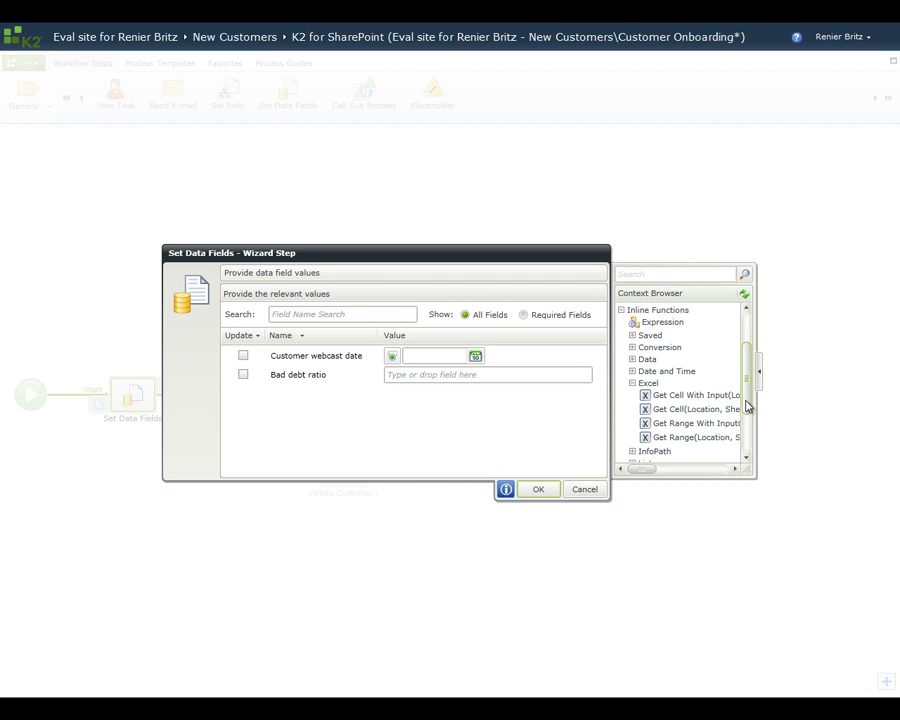
pyautogui.moveTo(668, 394); pyautogui.dragTo(524, 376)
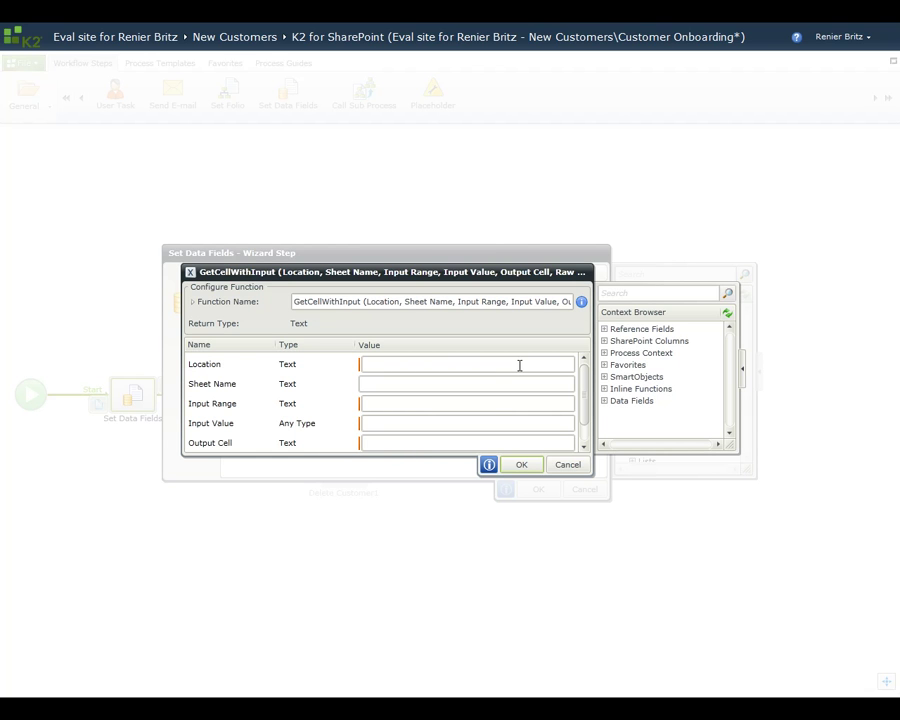
# - Set the function's location to the copied address of Bad Debt by Region.xlsx in Shared Documents and its sheet name to Region
pyautogui.click(519, 365)
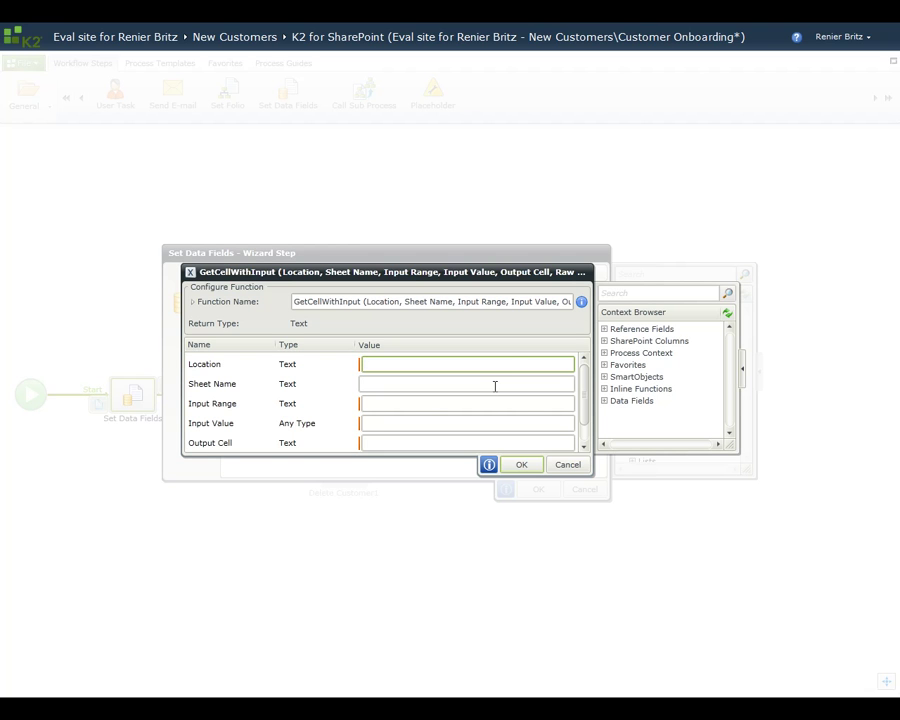
pyautogui.hotkey('ctrl', 'v')
pyautogui.click(511, 381)
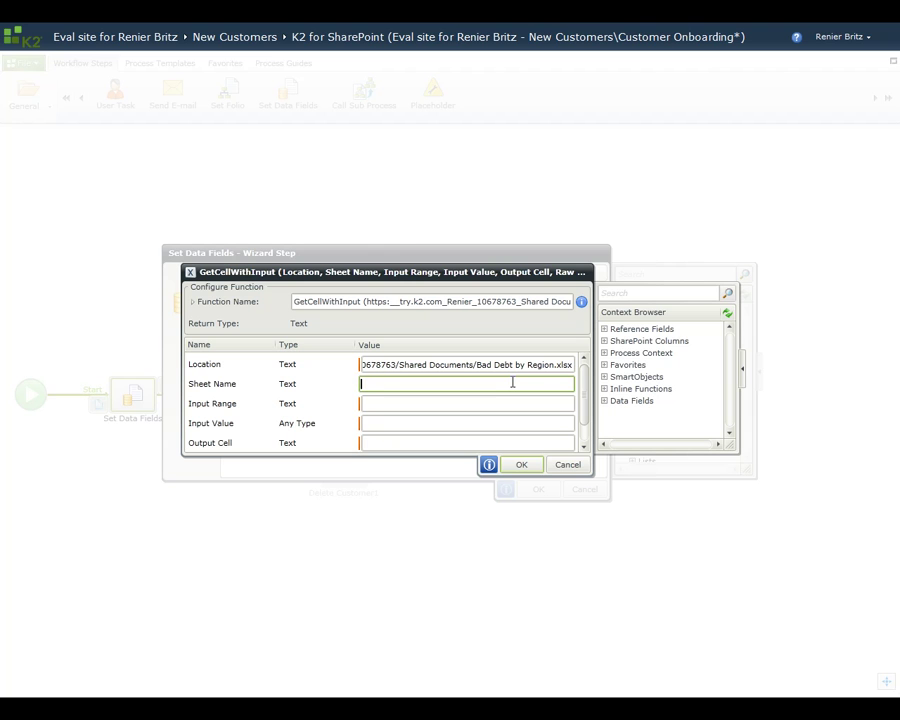
pyautogui.write('Region')
# - Set the function's input range to G4 with the Region SharePoint column as input value, and its output cell to H4
pyautogui.click(504, 404)
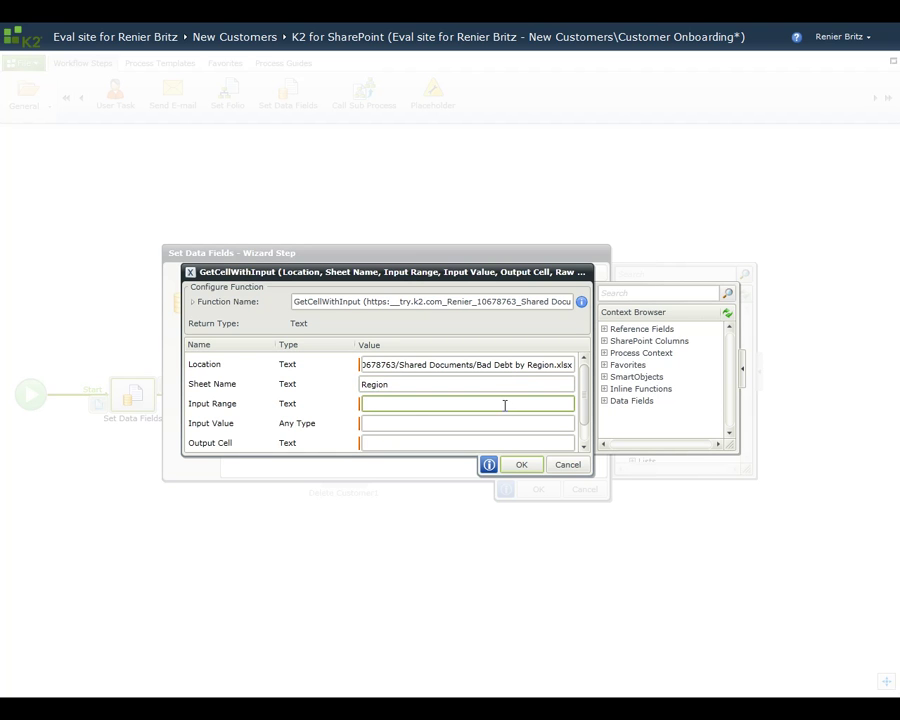
pyautogui.write('G4')
pyautogui.click(604, 343)
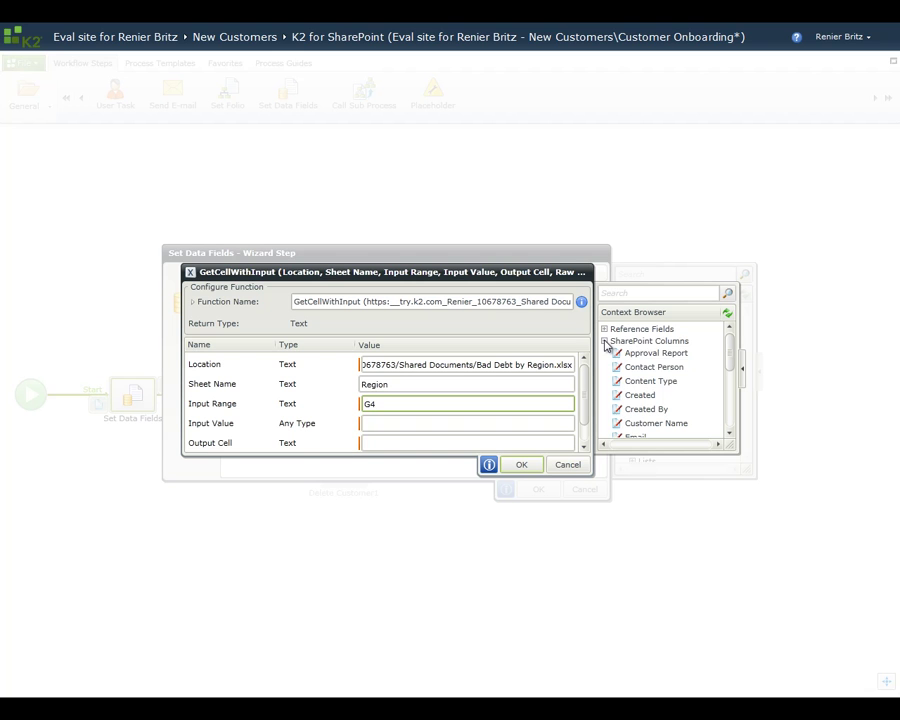
pyautogui.moveTo(727, 355); pyautogui.dragTo(729, 396)
pyautogui.moveTo(659, 408); pyautogui.dragTo(484, 427)
pyautogui.click(472, 442)
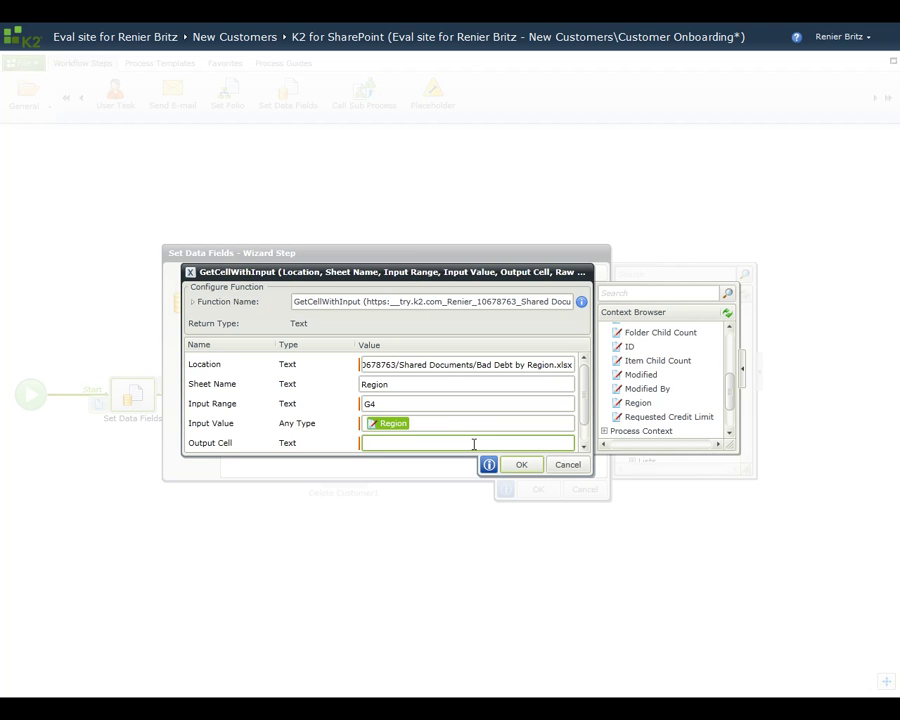
pyautogui.write('H4')
# - Switch to the Bad Debt by Region.xlsx workbook and try the lookup by entering WA and then CO in cell G4
pyautogui.moveTo(342, 28)
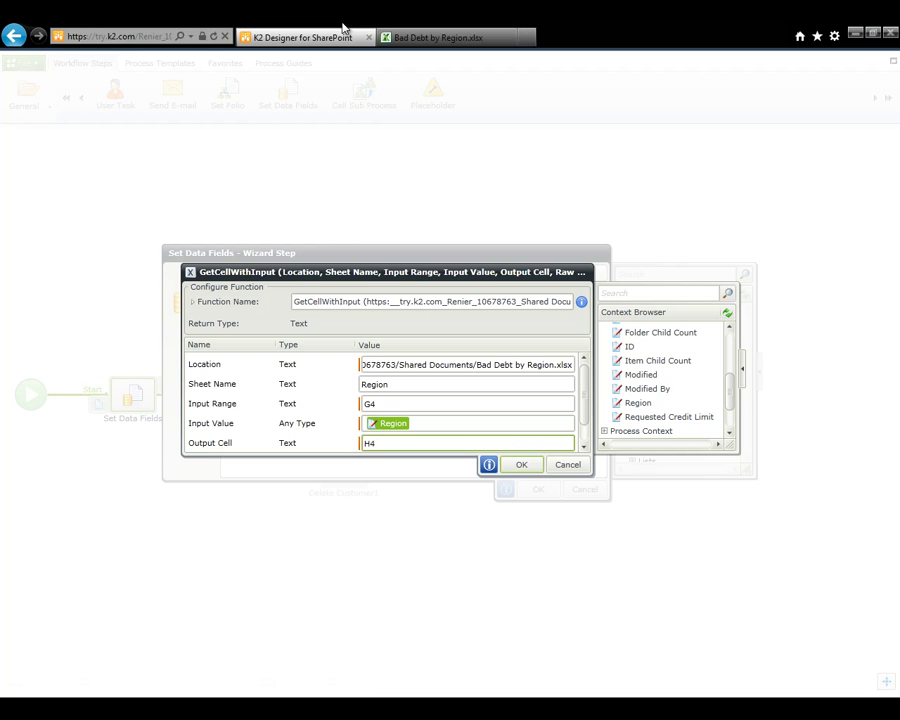
pyautogui.click(431, 38)
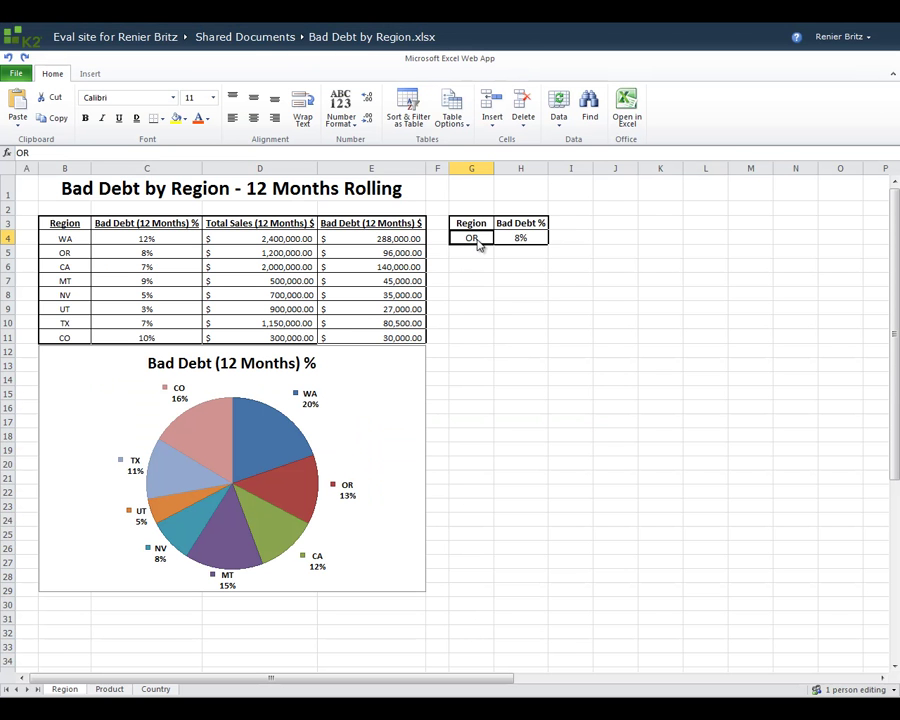
pyautogui.write('WA')
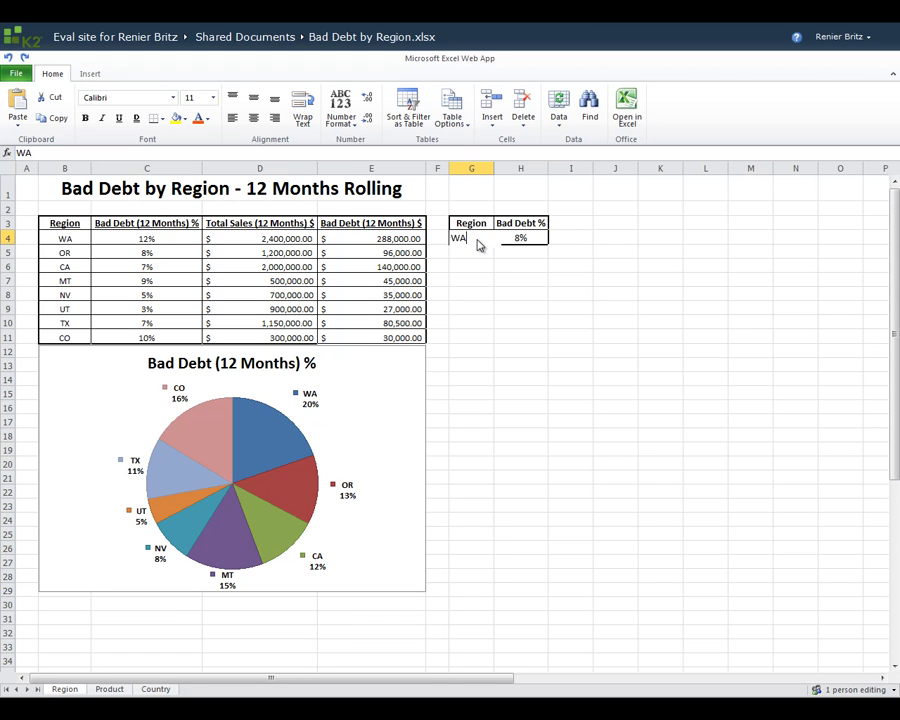
pyautogui.press('Return')
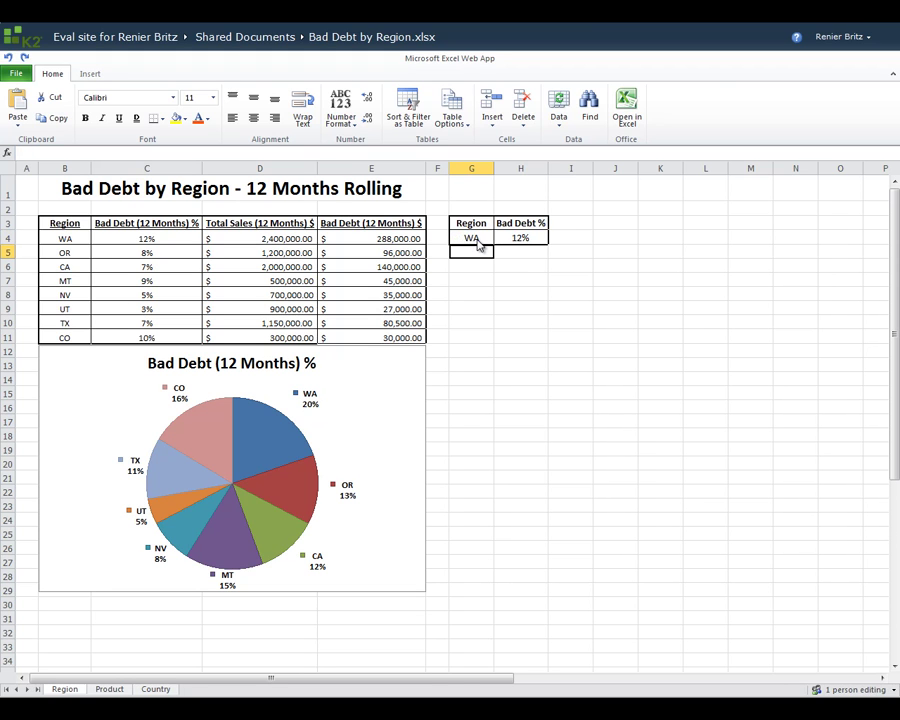
pyautogui.click(477, 240)
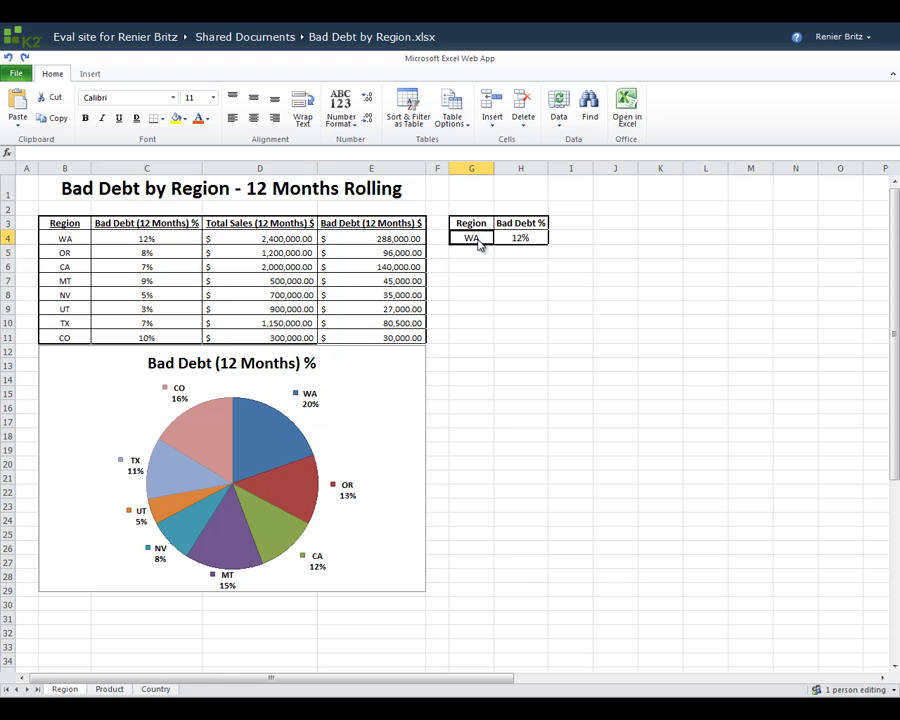
pyautogui.write('CO')
pyautogui.press('Return')
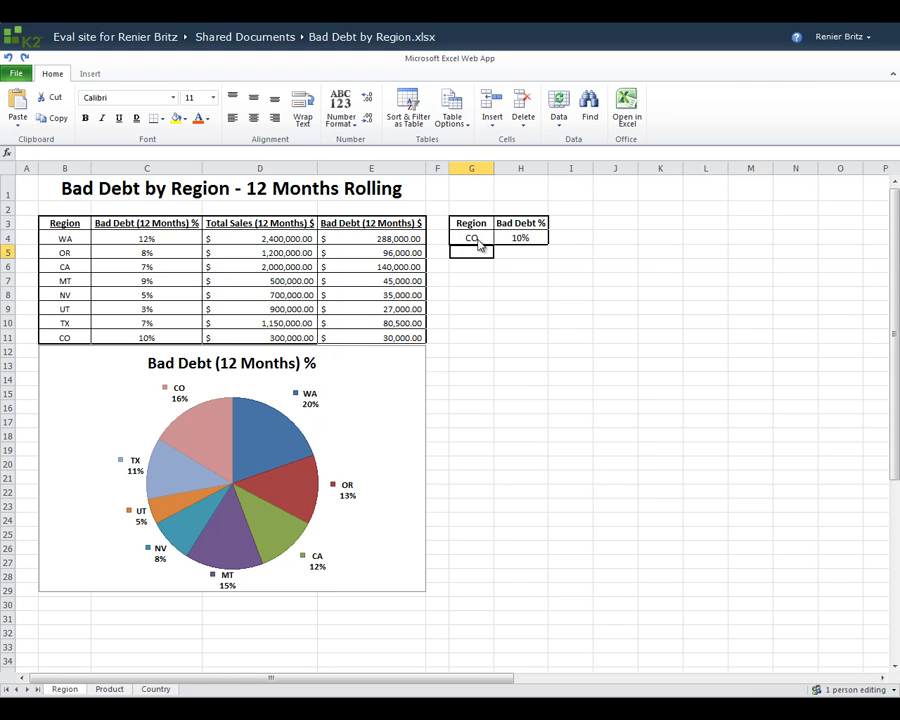
# - Switch back to K2 Designer for SharePoint and accept the Get Cell With Input function for Bad debt ratio
pyautogui.moveTo(462, 28)
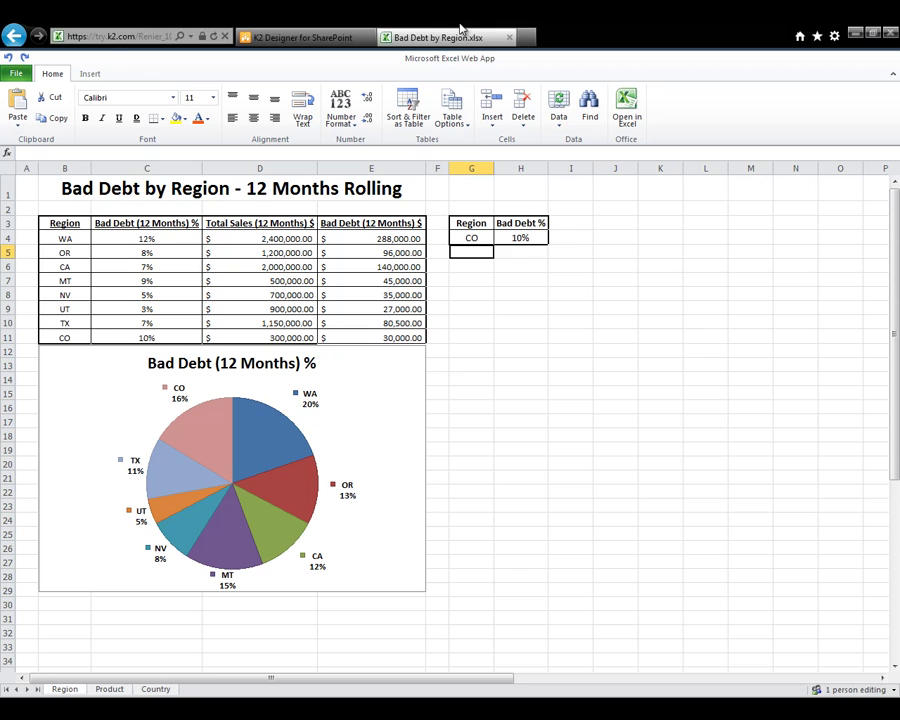
pyautogui.click(304, 38)
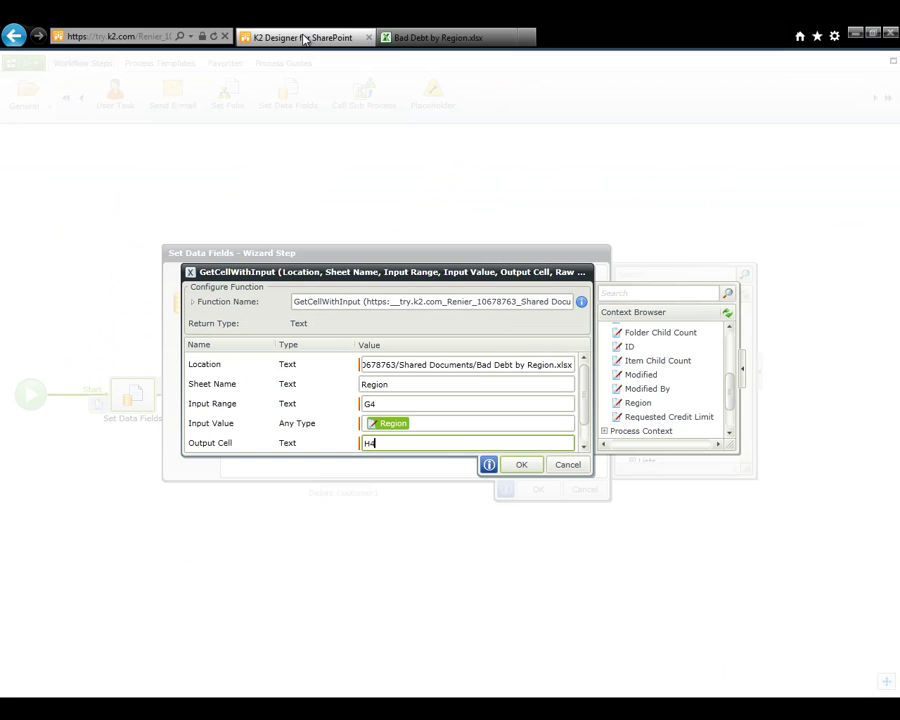
pyautogui.click(519, 467)
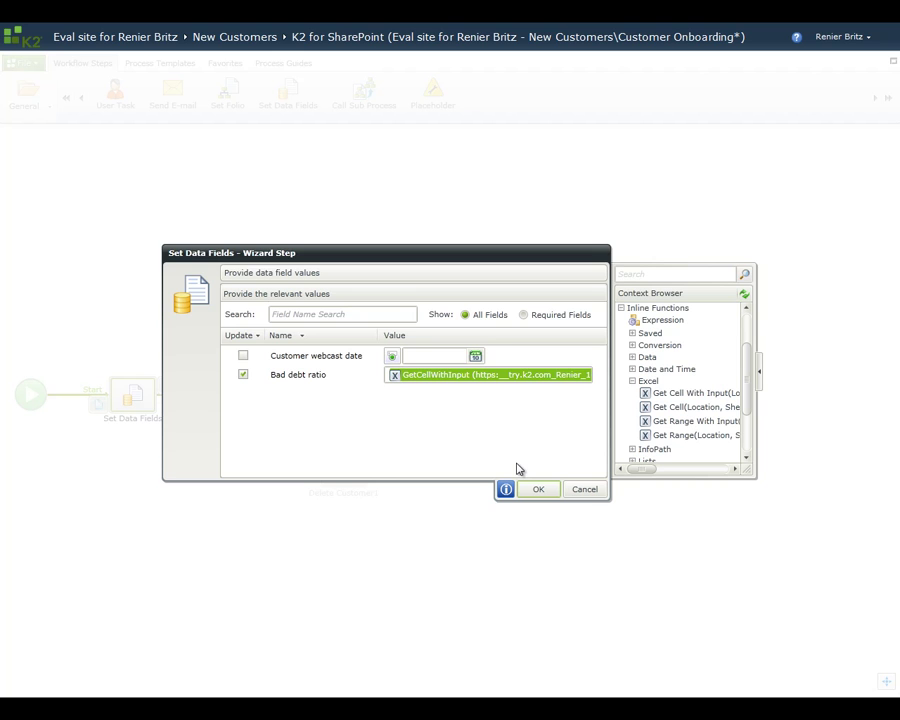
# - Accept the Set Data Fields values and rename the step's outcome to Manager Approval as Next
pyautogui.click(537, 491)
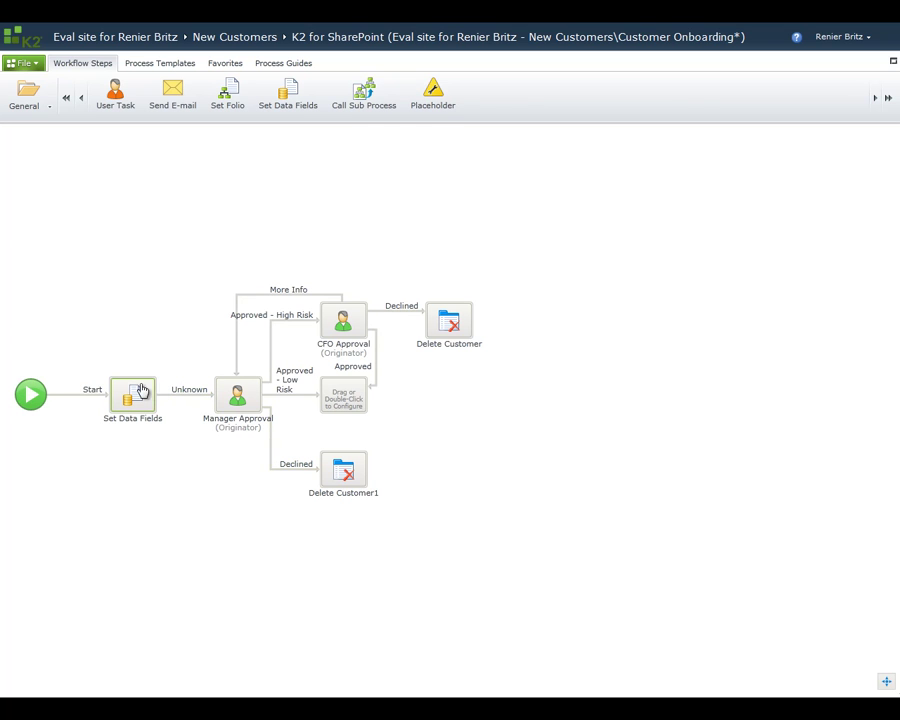
pyautogui.click(167, 386)
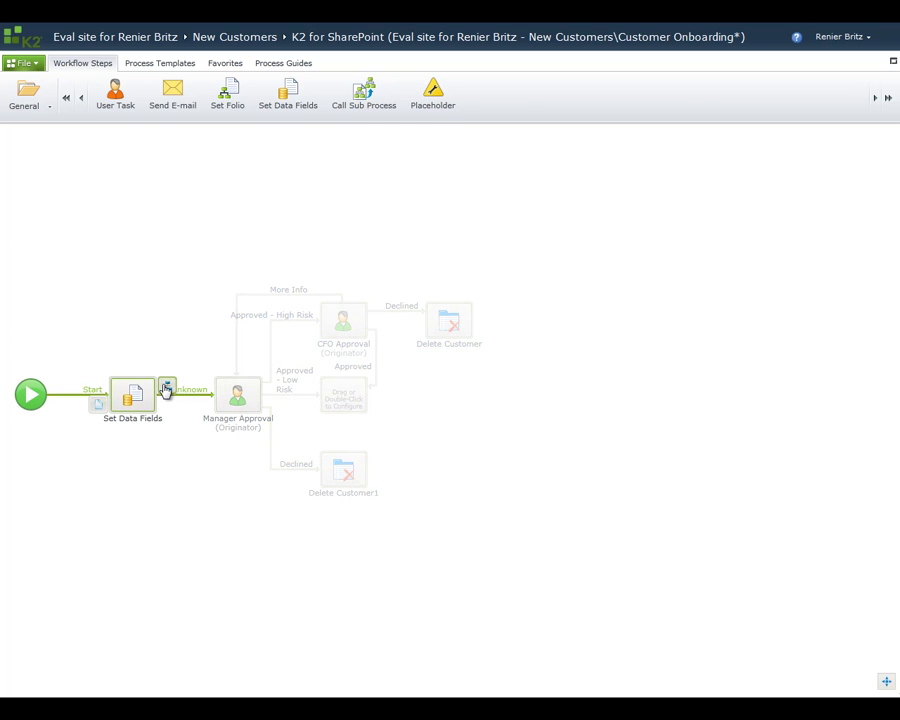
pyautogui.moveTo(301, 351); pyautogui.dragTo(243, 349)
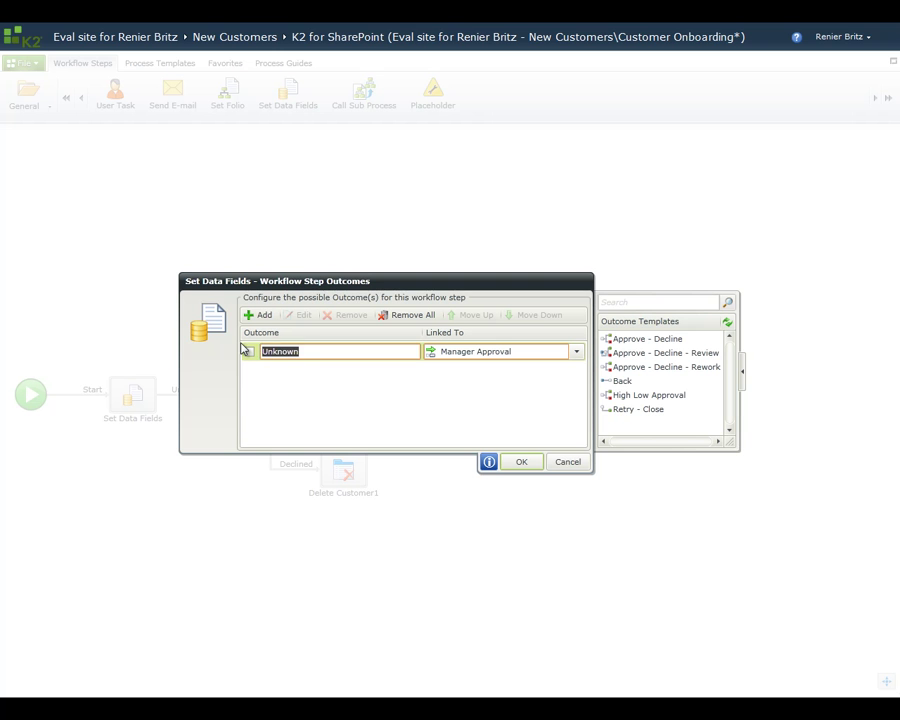
pyautogui.write('Next')
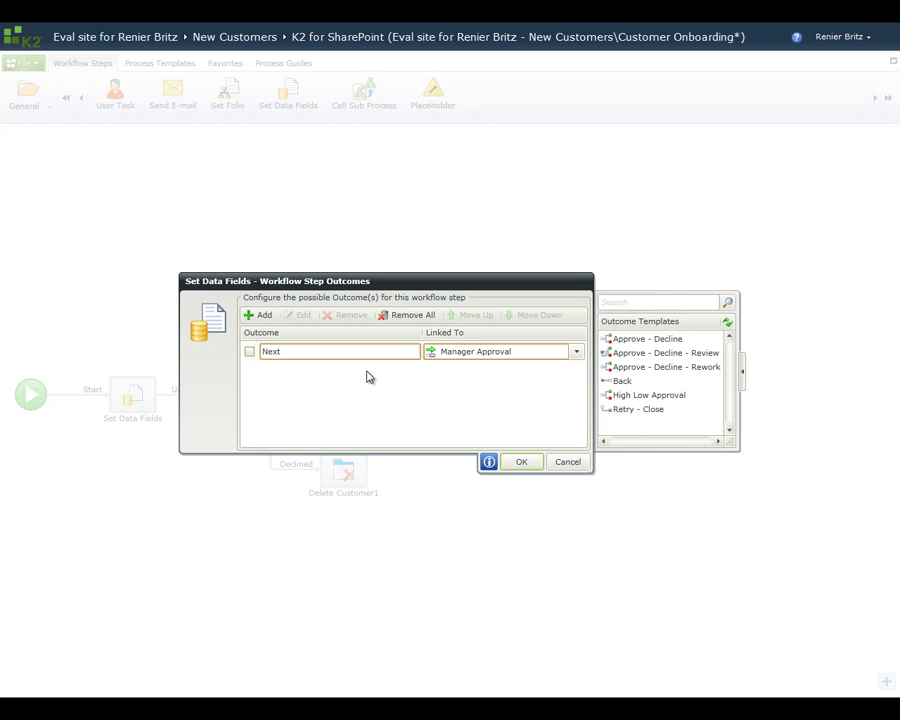
pyautogui.click(519, 463)
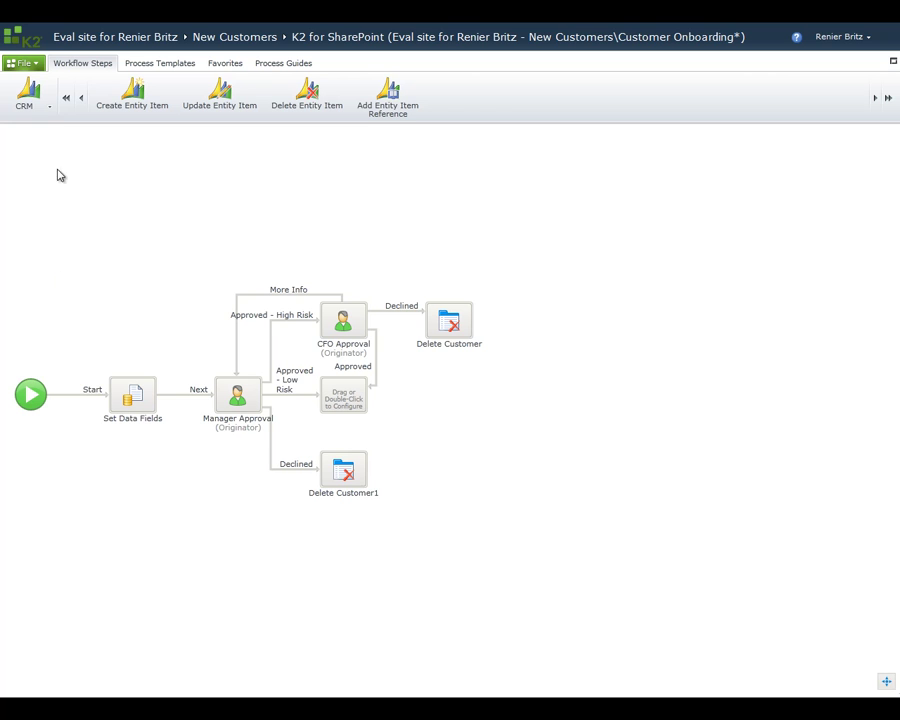
# - Fill the empty step after the approvals with a general Placeholder step named Add Customer to CRM
pyautogui.click(50, 112)
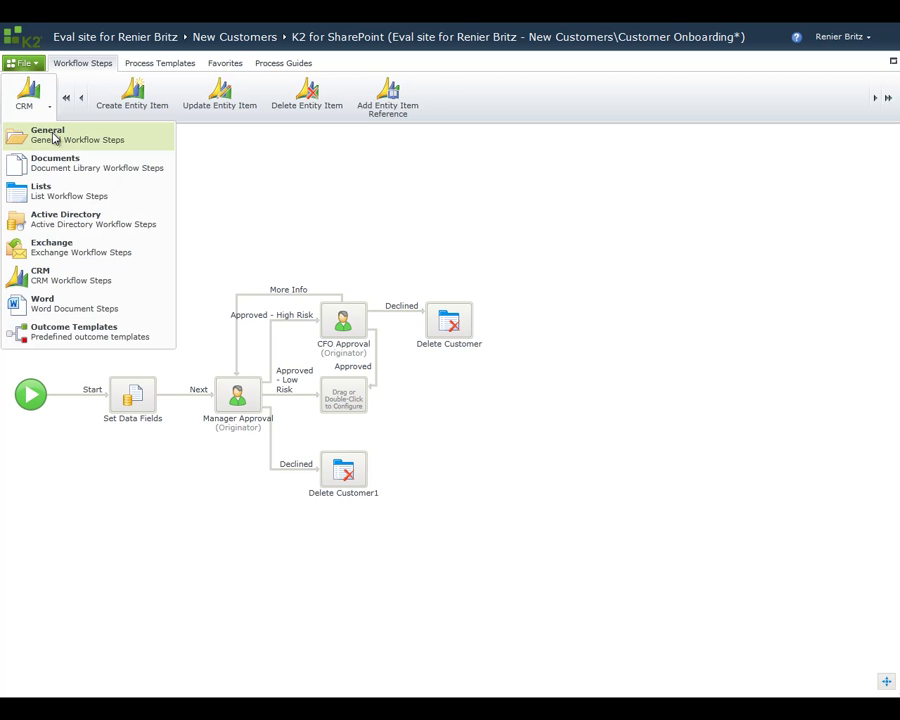
pyautogui.click(55, 138)
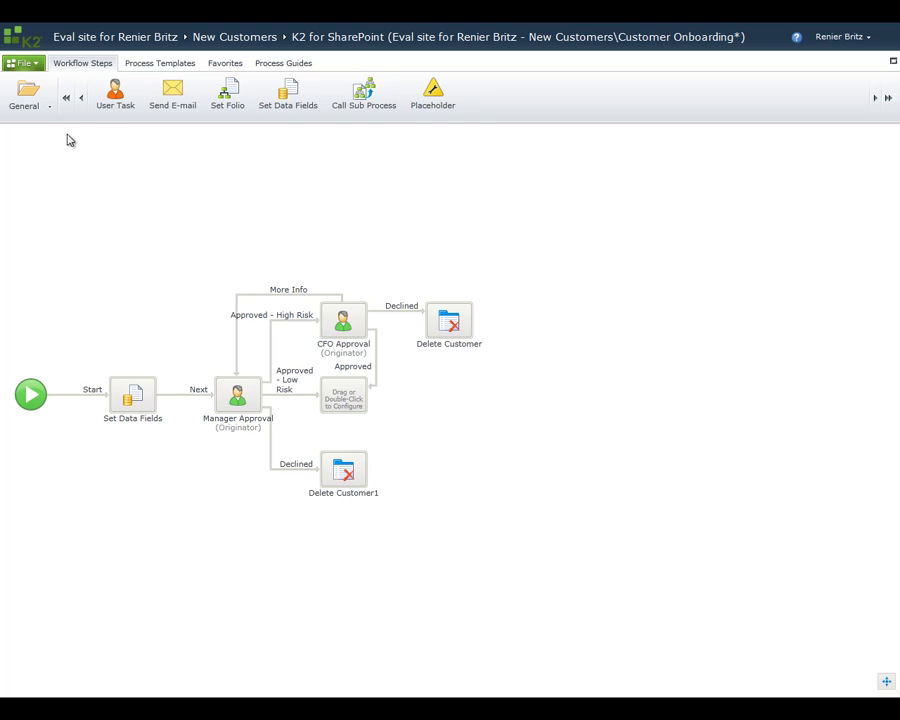
pyautogui.moveTo(426, 110); pyautogui.dragTo(340, 393)
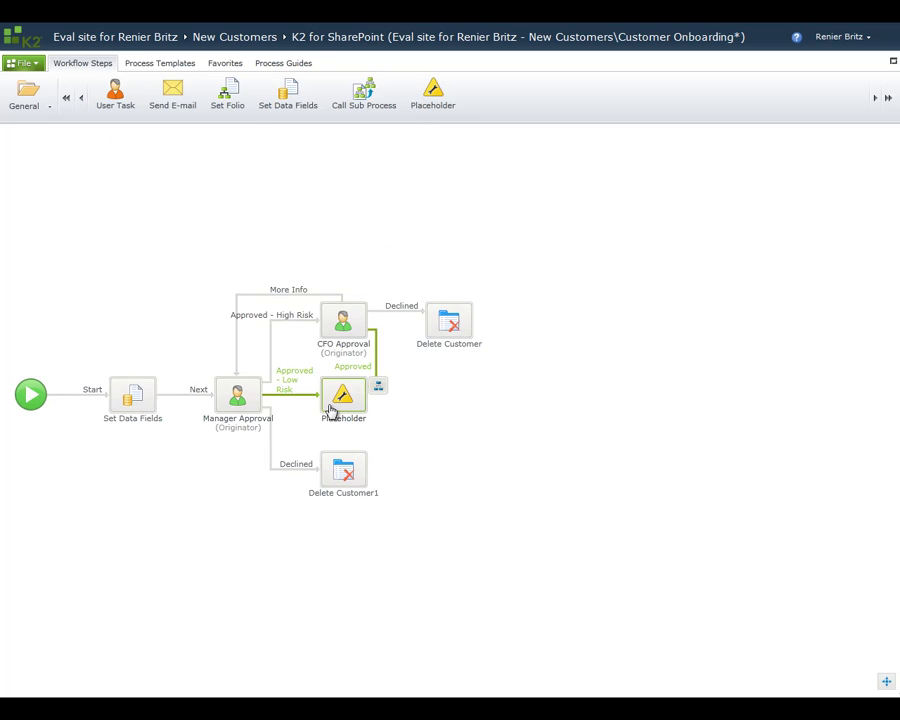
pyautogui.write('Ad')
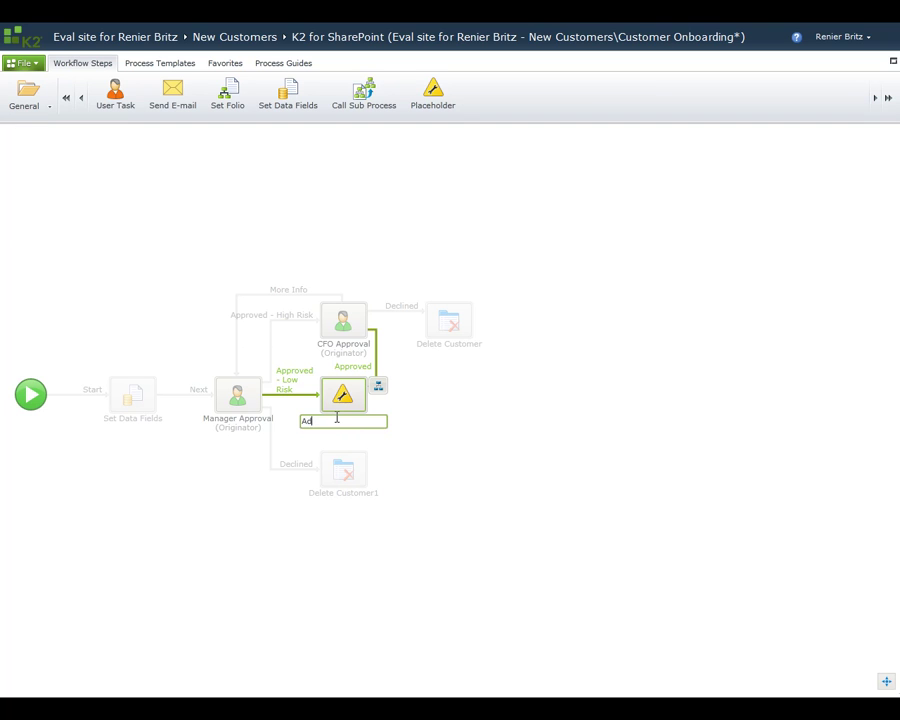
pyautogui.write('d Customer to CRM')
# - Give the Add Customer to CRM step an outcome named Next that leads to a new workflow step
pyautogui.click(378, 388)
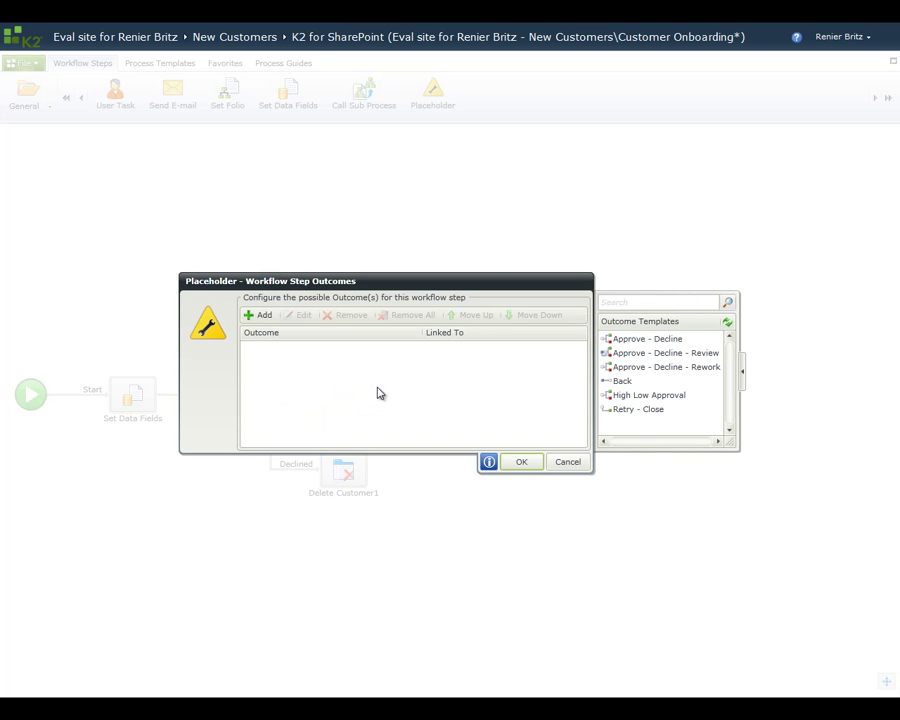
pyautogui.click(264, 315)
pyautogui.write('Next')
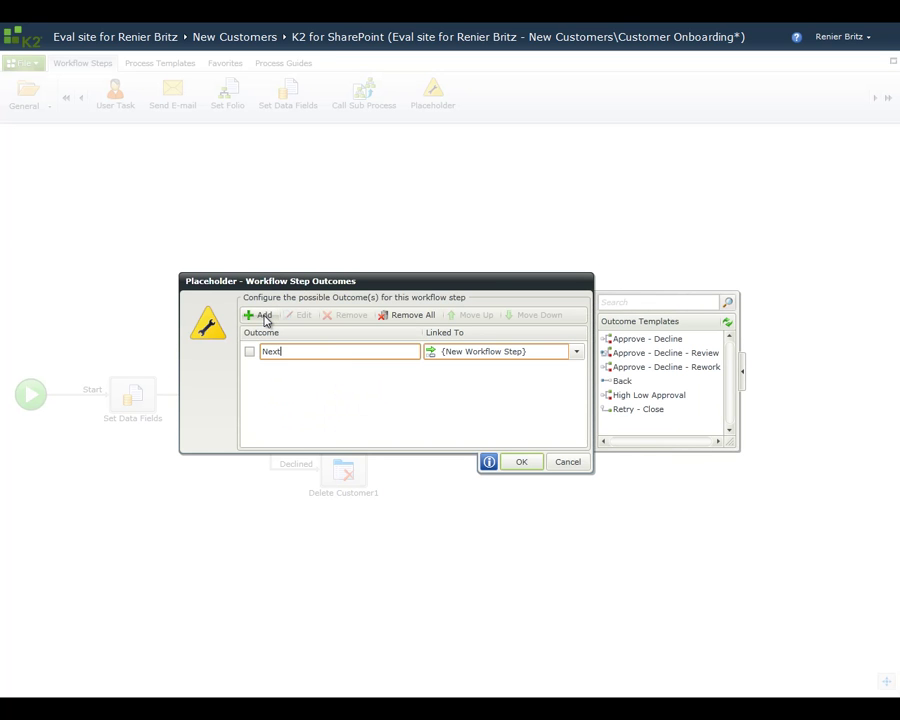
pyautogui.click(522, 462)
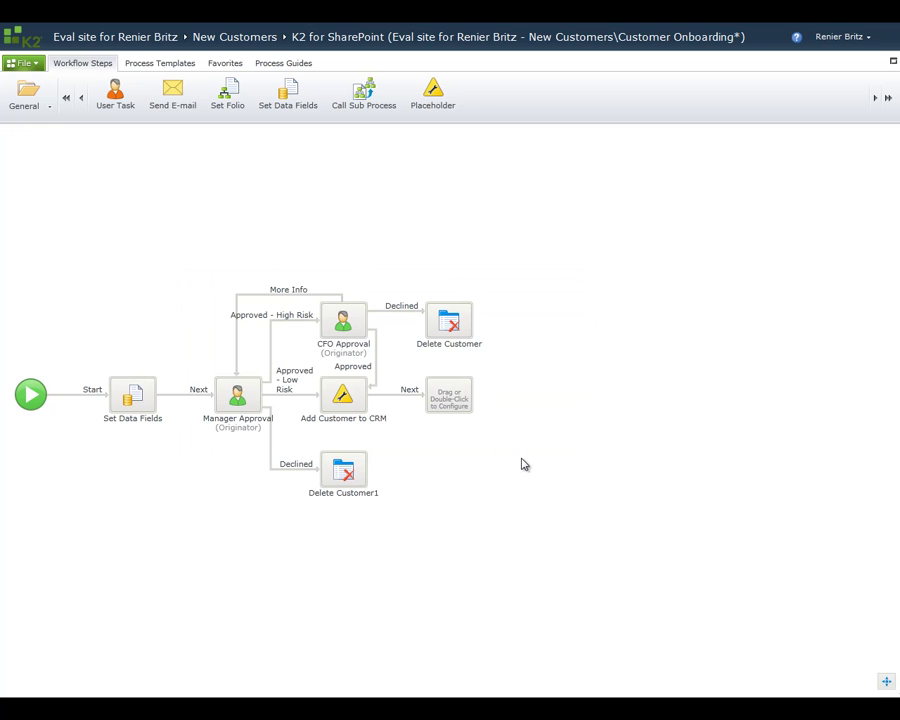
# - Configure the empty step as a Word Create Document step outputting to Customer Contracts, with the Customer Name column plus .docx as file name
pyautogui.click(52, 110)
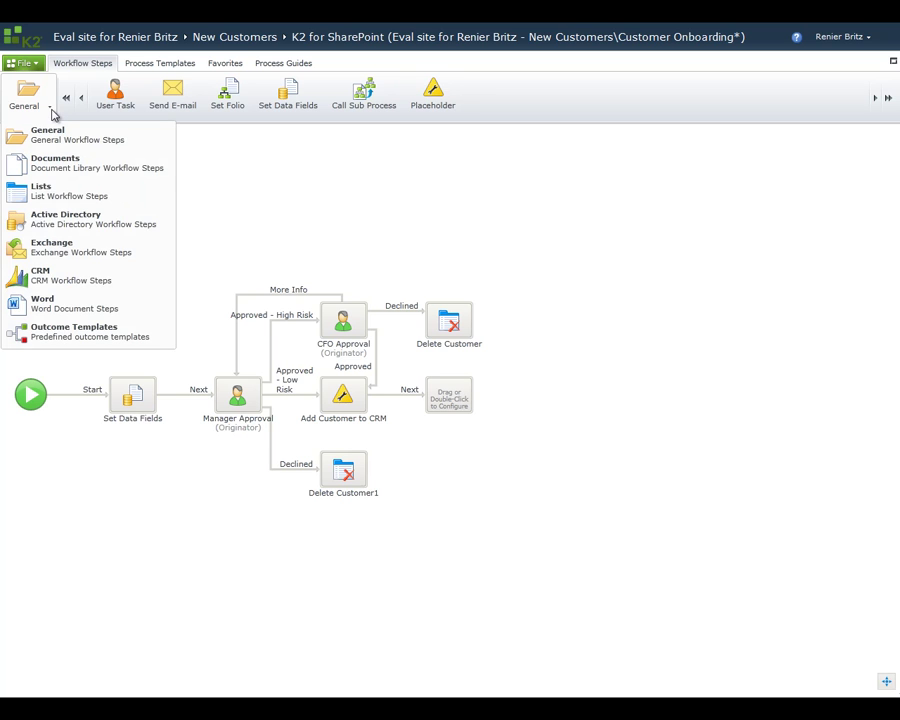
pyautogui.click(62, 309)
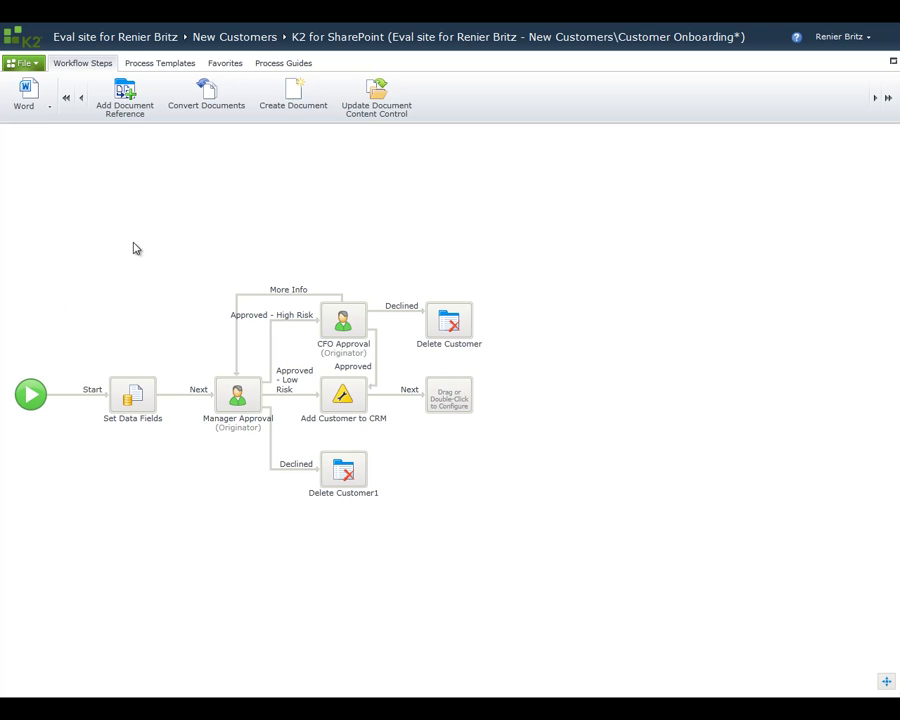
pyautogui.doubleClick(445, 398)
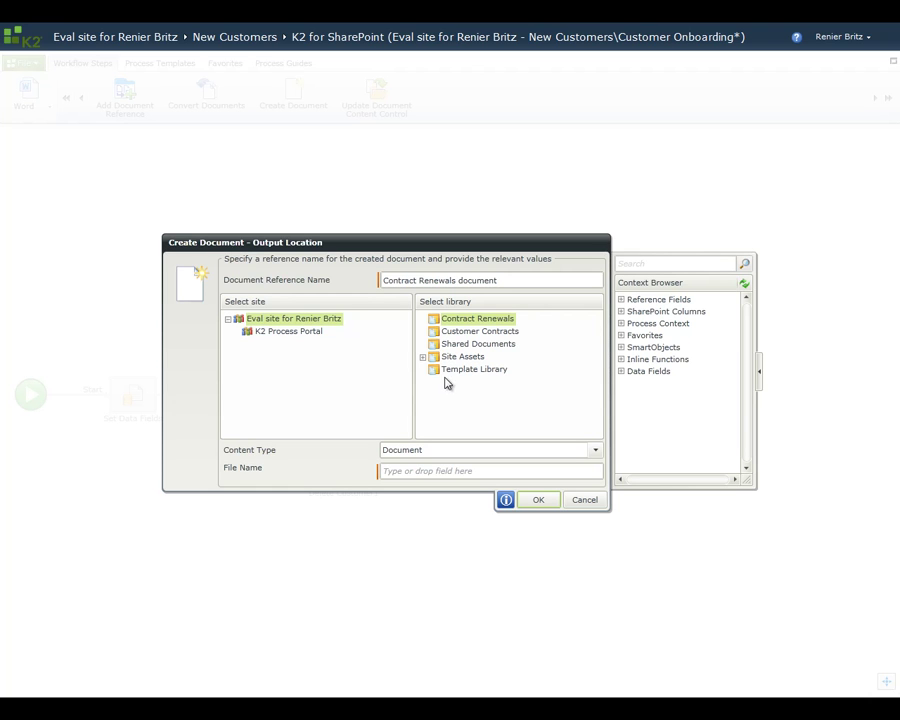
pyautogui.click(464, 338)
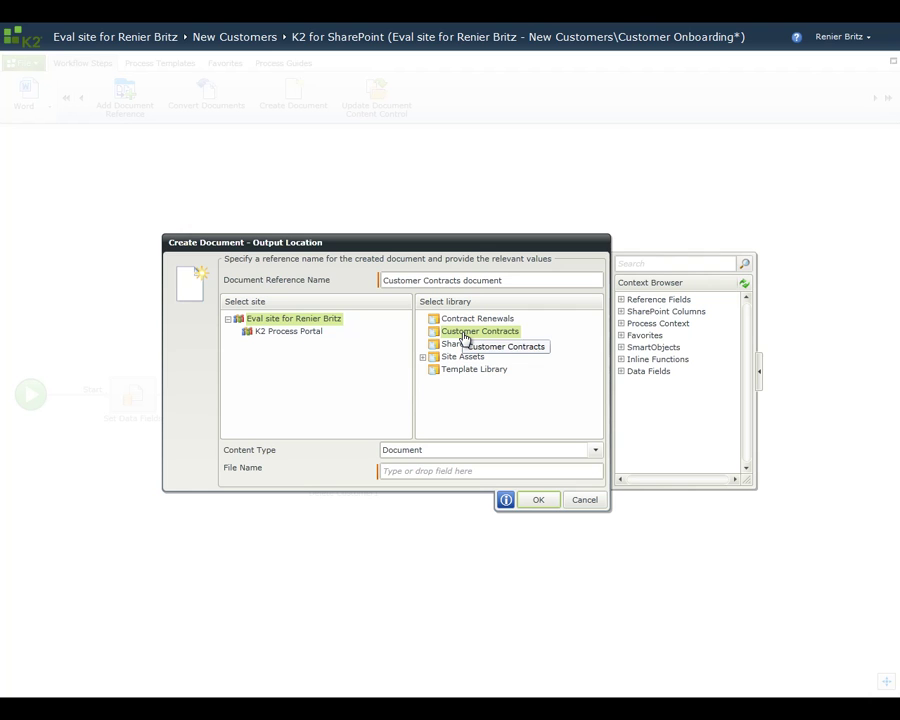
pyautogui.click(621, 312)
pyautogui.moveTo(669, 396); pyautogui.dragTo(458, 469)
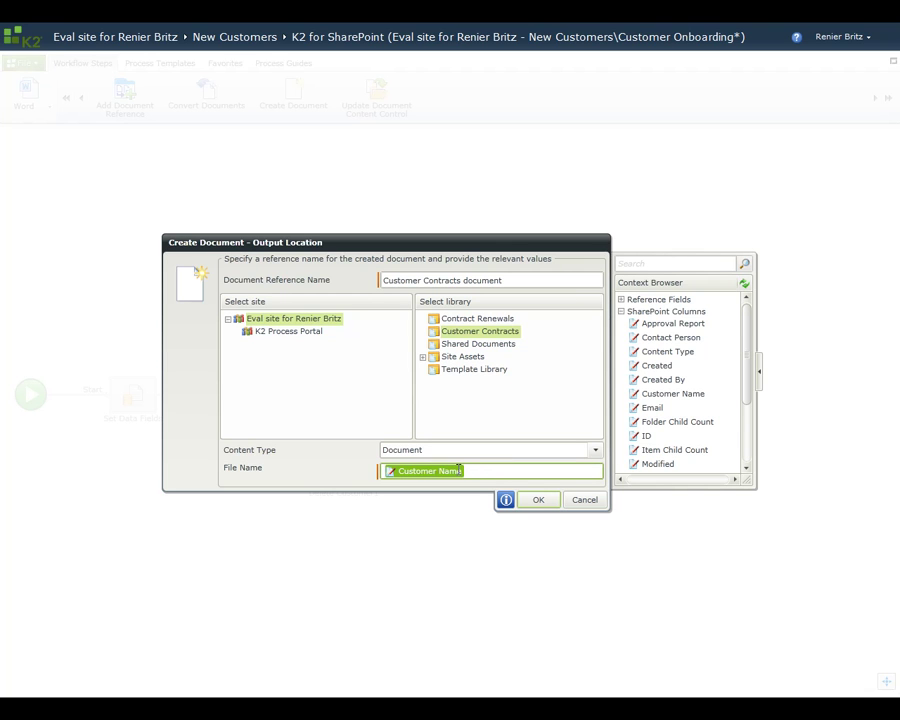
pyautogui.write('.docx')
pyautogui.click(536, 501)
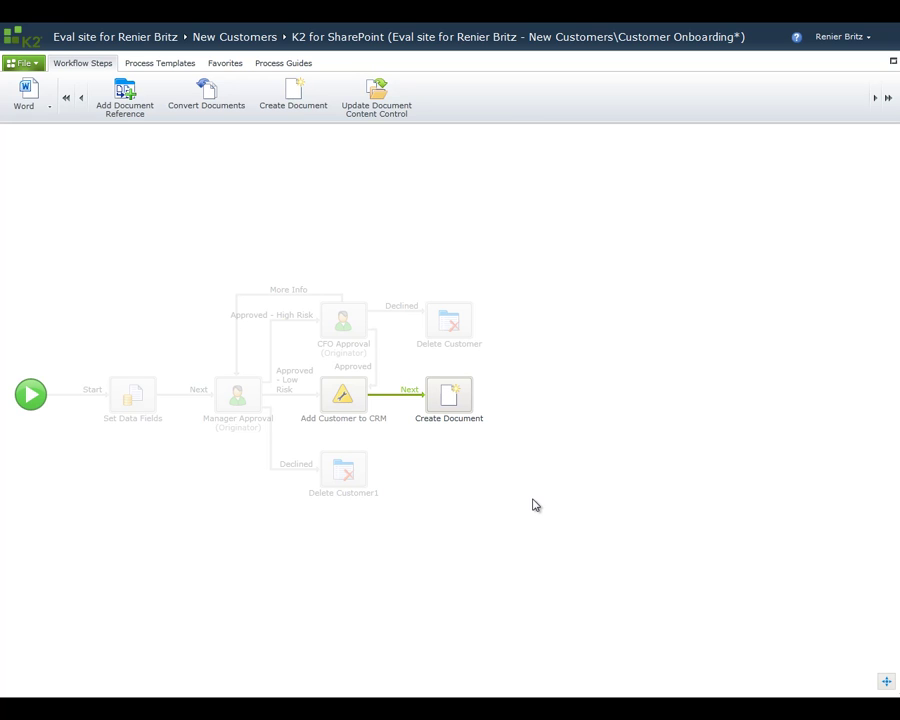
# - Rename the Create Document step to Create Customer NDA
pyautogui.click(441, 420)
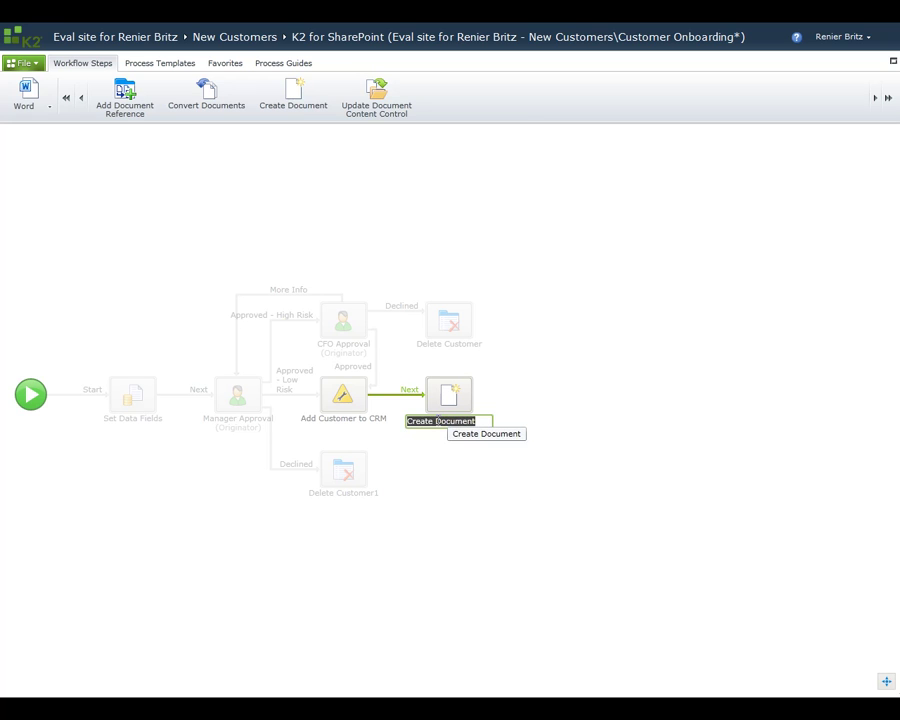
pyautogui.moveTo(436, 421); pyautogui.dragTo(480, 424)
pyautogui.write('Custo')
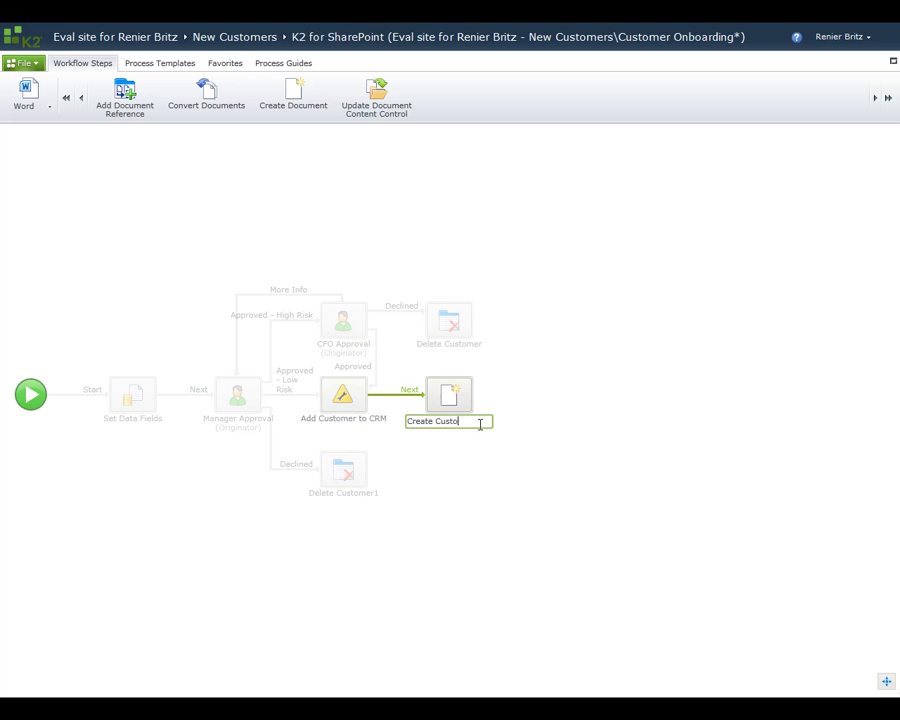
pyautogui.write('mer NDA')
# - Give the Create Customer NDA step an outcome named Next that leads to a new workflow step
pyautogui.click(482, 388)
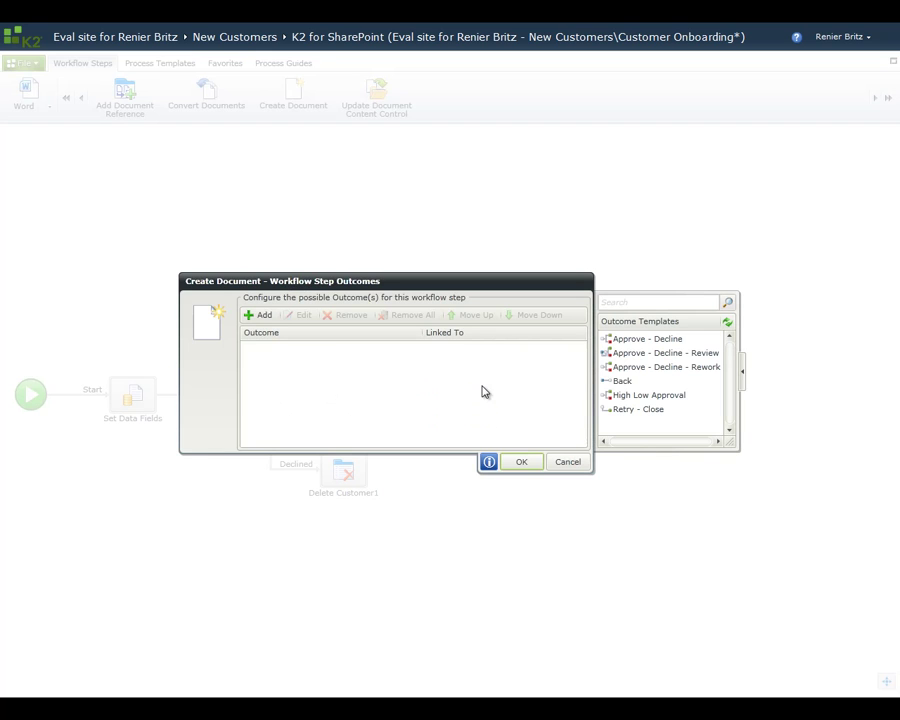
pyautogui.click(263, 316)
pyautogui.write('Next')
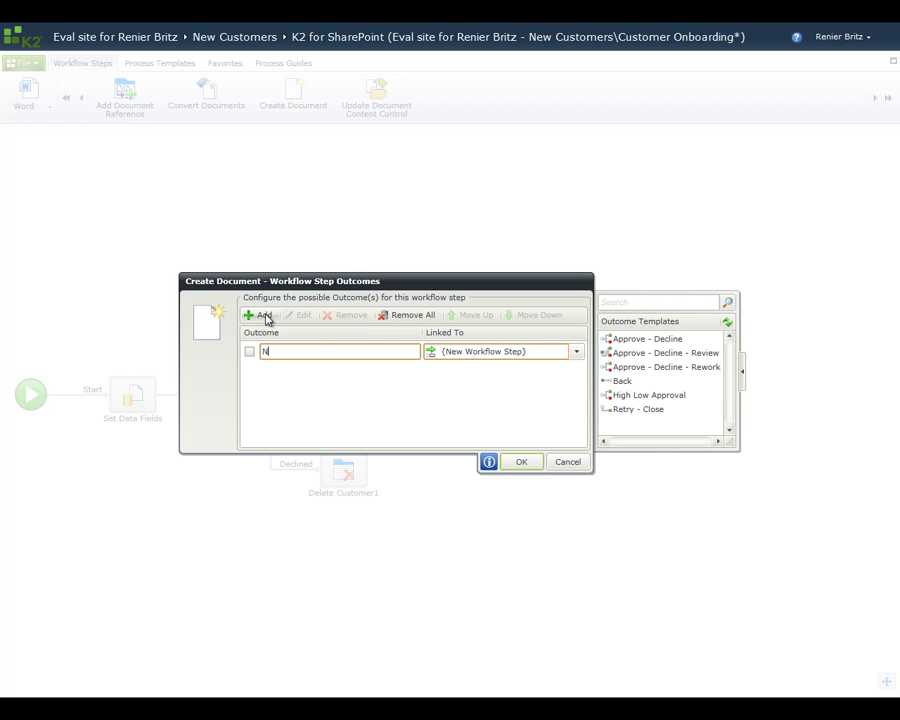
pyautogui.click(520, 461)
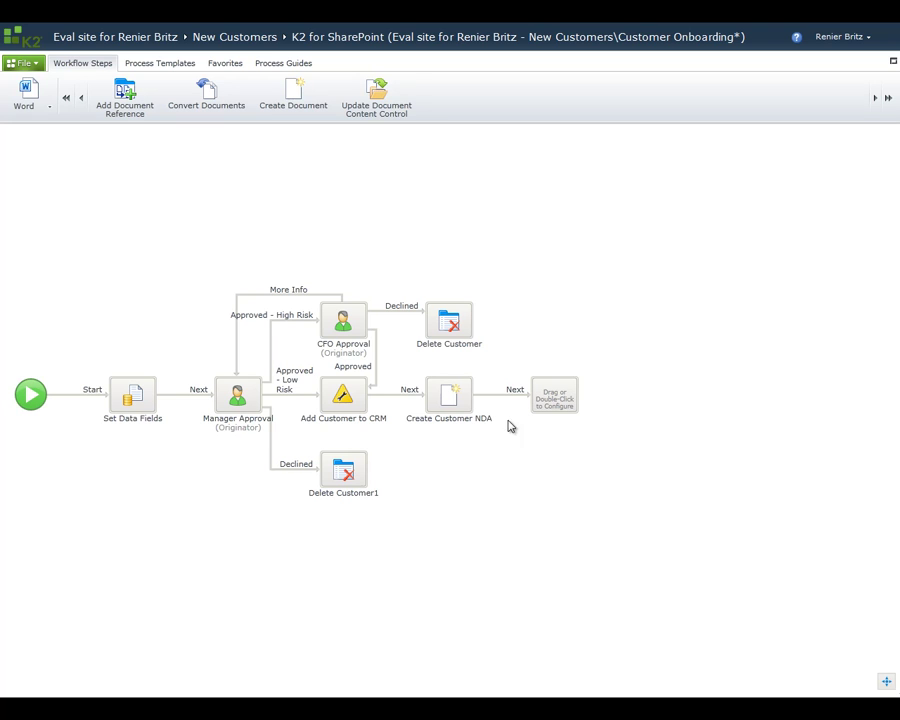
# - Add an Update Document Content Control step after Create Customer NDA that inserts the Customer Name column into the content control Company Name
pyautogui.moveTo(378, 108); pyautogui.dragTo(548, 398)
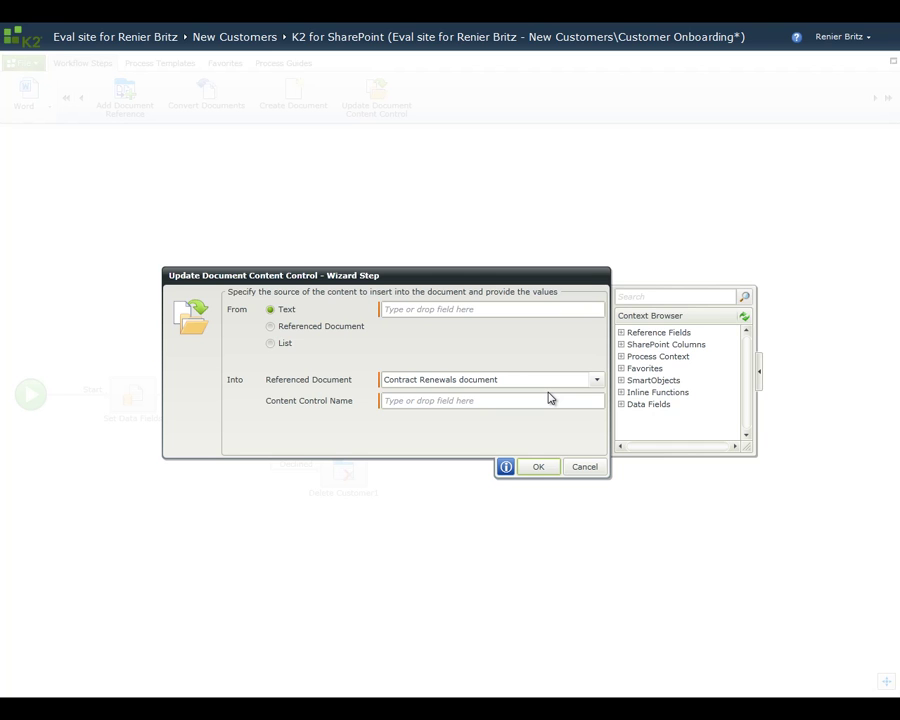
pyautogui.click(621, 344)
pyautogui.moveTo(665, 426); pyautogui.dragTo(483, 310)
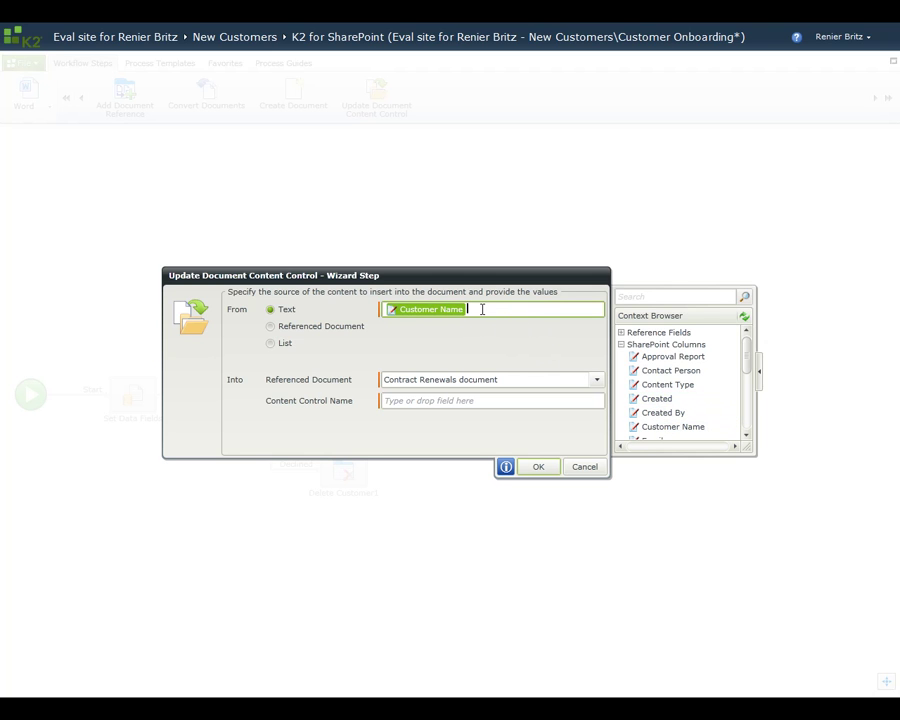
pyautogui.click(428, 401)
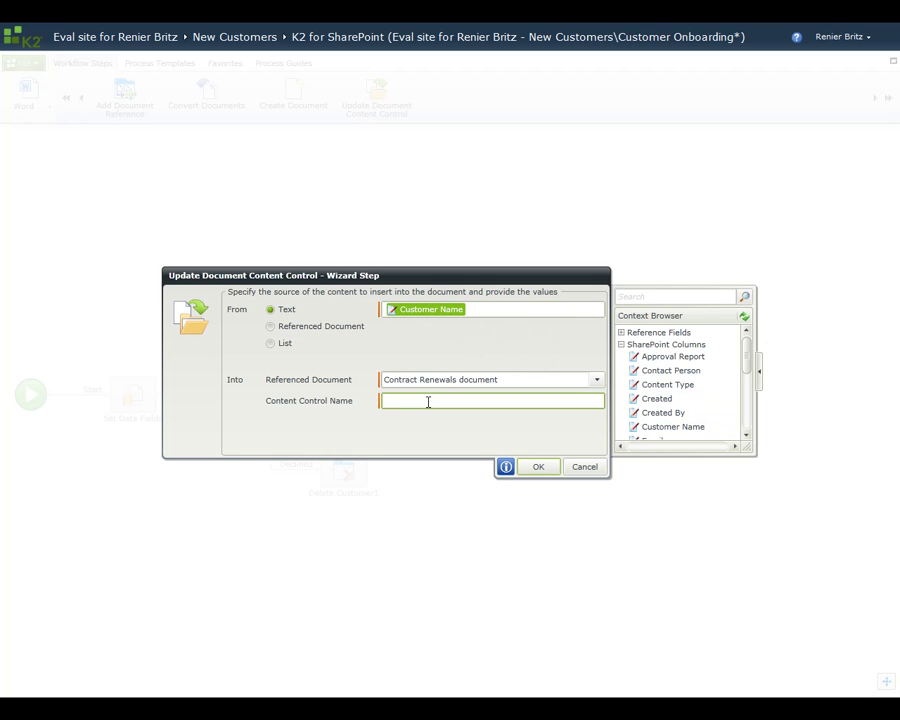
pyautogui.write('Company Name')
pyautogui.click(537, 467)
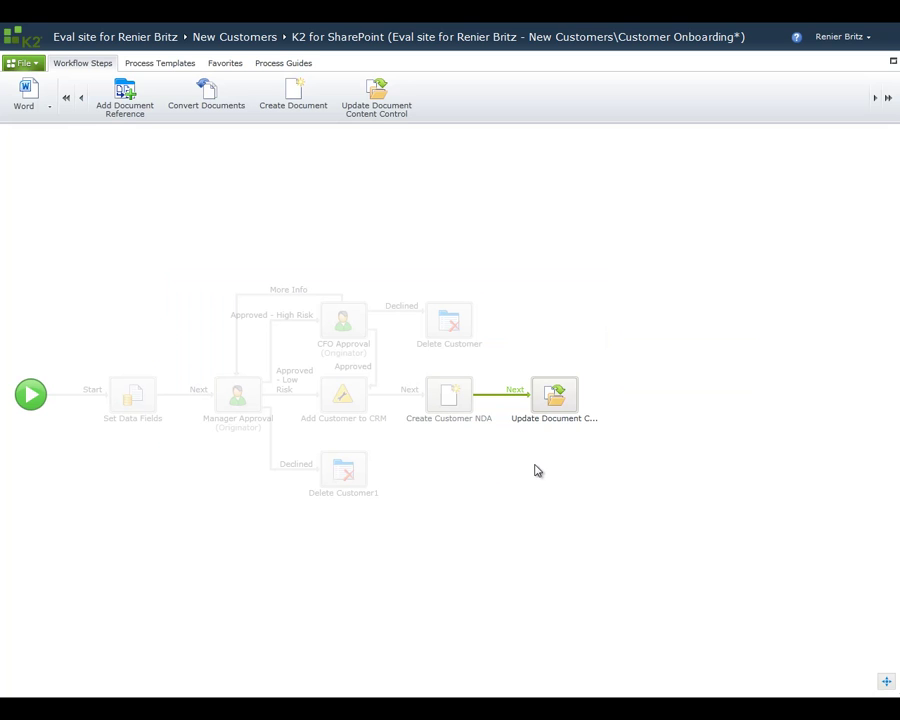
# - Rename the Update Document Content Control step to Update NDA
pyautogui.click(554, 418)
pyautogui.moveTo(535, 421); pyautogui.dragTo(597, 421)
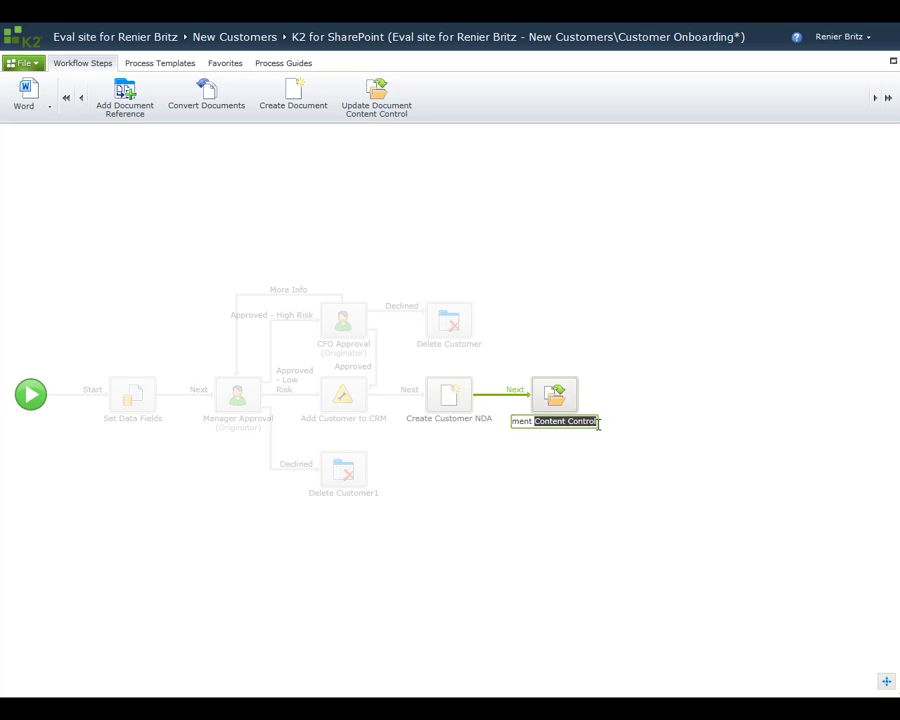
pyautogui.write('NDA')
pyautogui.press('Left')
pyautogui.press('Left')
pyautogui.press('Left')
pyautogui.hotkey('ctrl', 'shift', 'Left')
pyautogui.press('Delete')
pyautogui.press('Return')
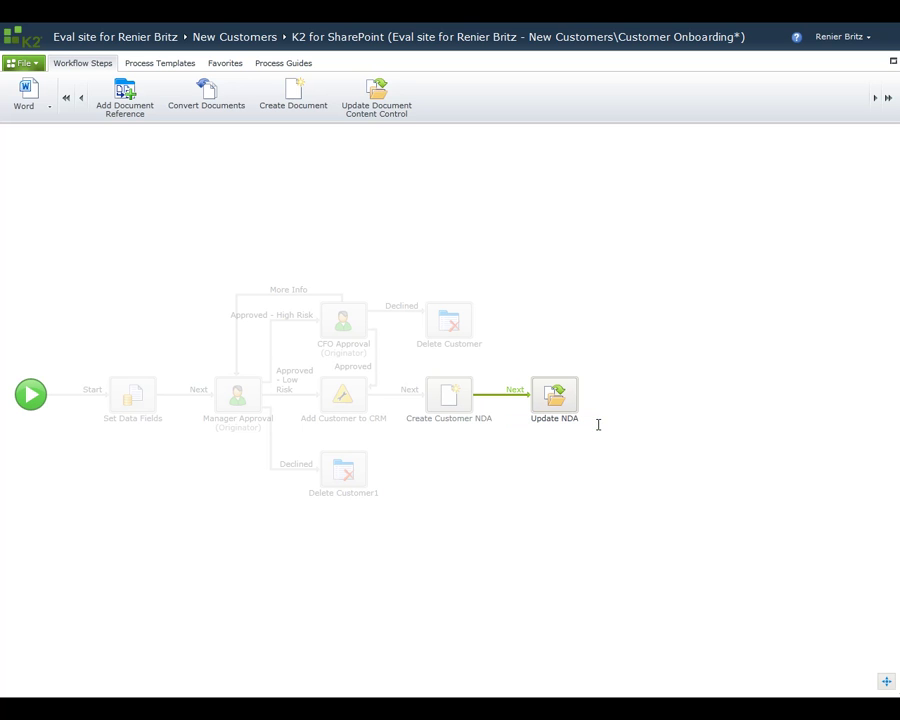
# - Give the Update NDA step an outcome named Next that leads to a new workflow step
pyautogui.click(589, 386)
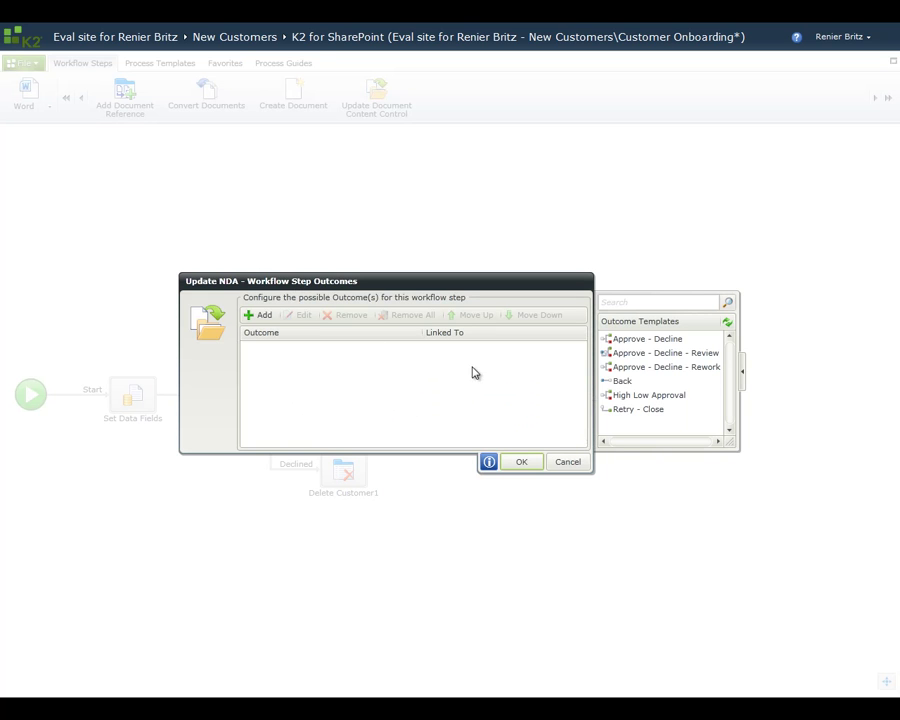
pyautogui.click(257, 316)
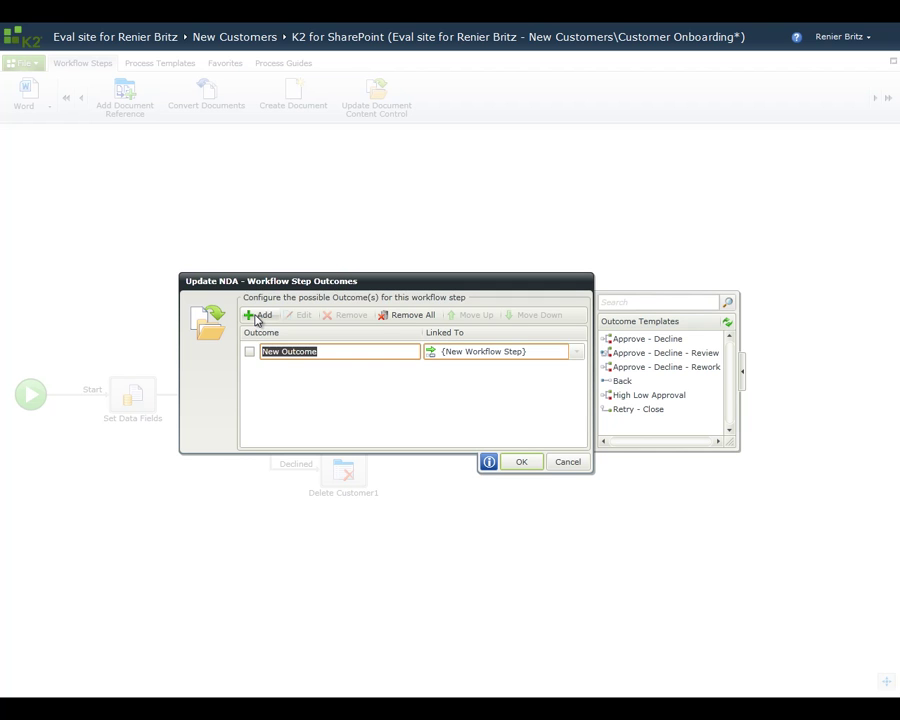
pyautogui.write('Next')
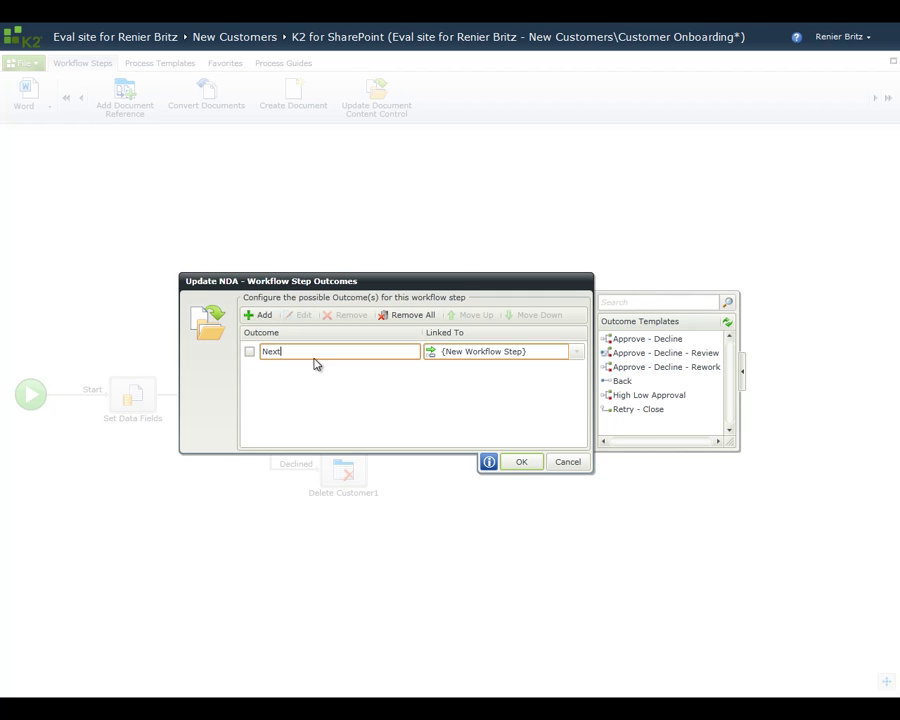
pyautogui.click(519, 464)
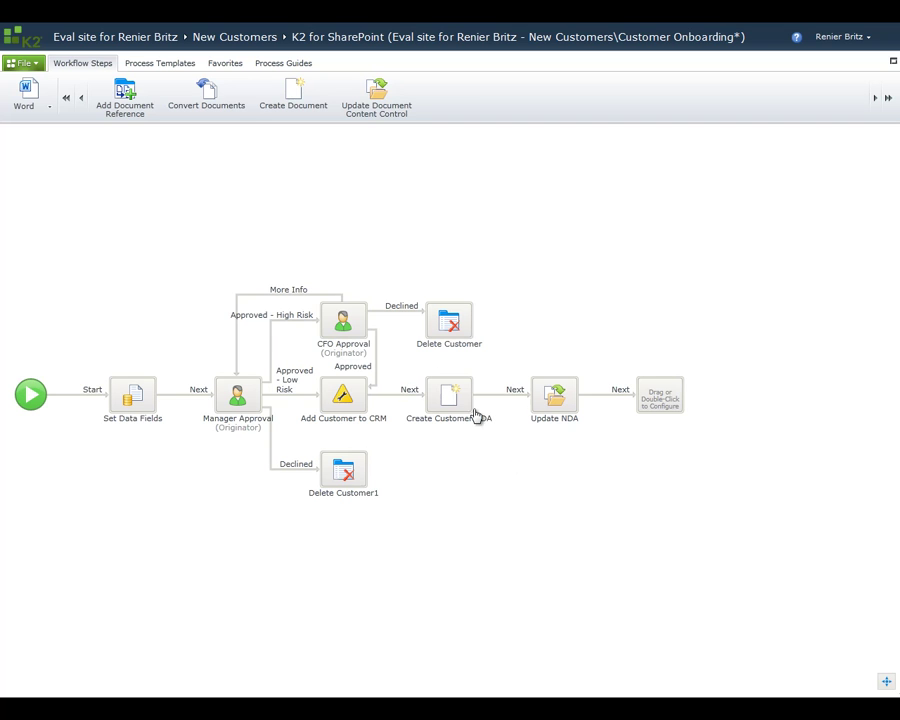
# - Add a Convert Documents step after Update NDA that saves the document as PDF in the Customer Contracts library
pyautogui.moveTo(231, 110); pyautogui.dragTo(659, 397)
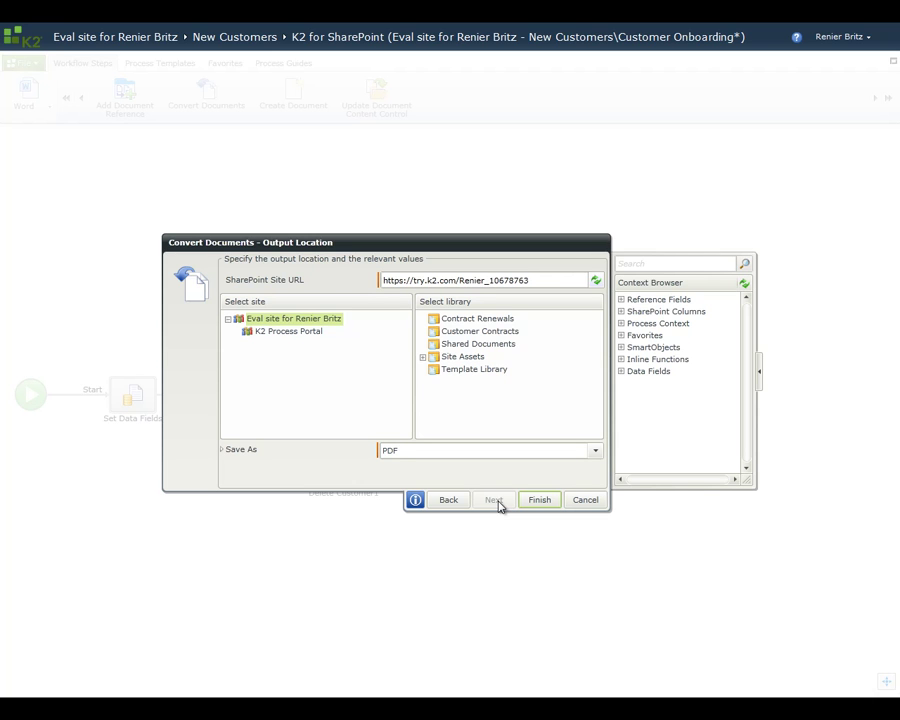
pyautogui.click(489, 338)
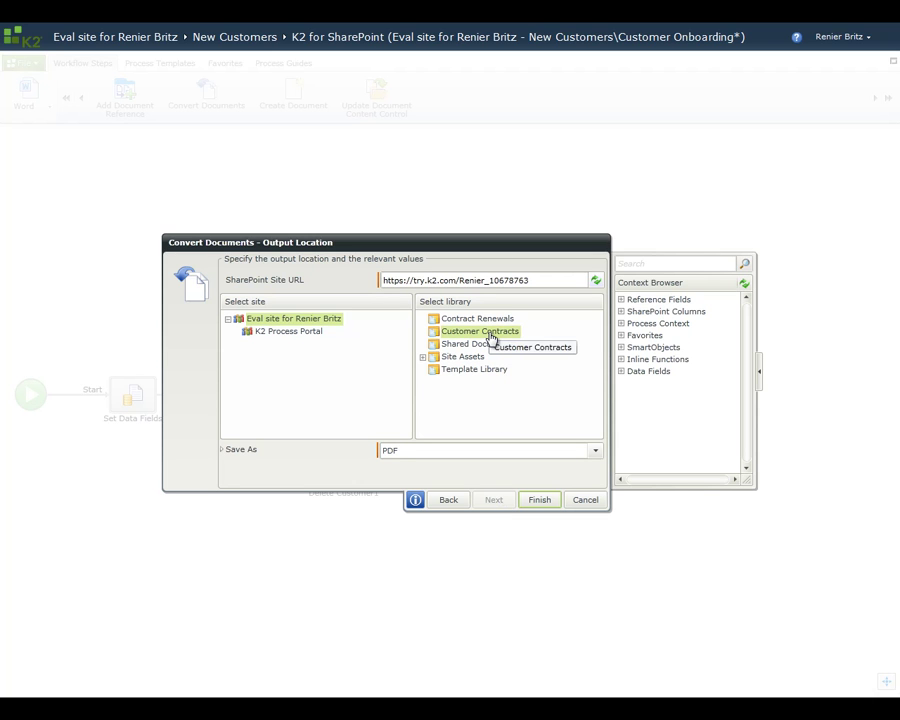
pyautogui.click(595, 452)
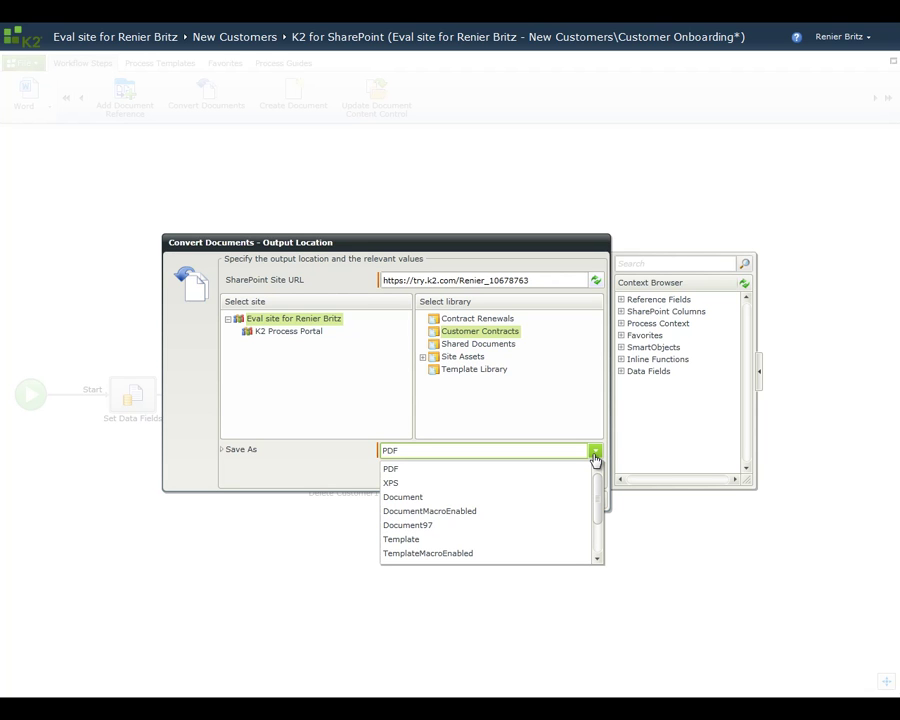
pyautogui.click(595, 455)
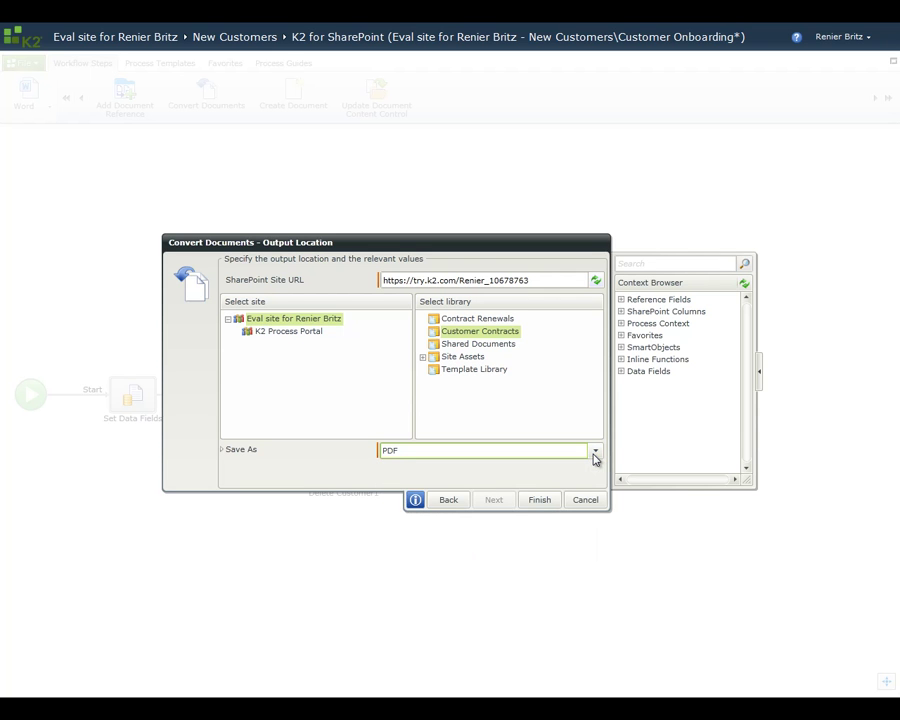
pyautogui.click(546, 501)
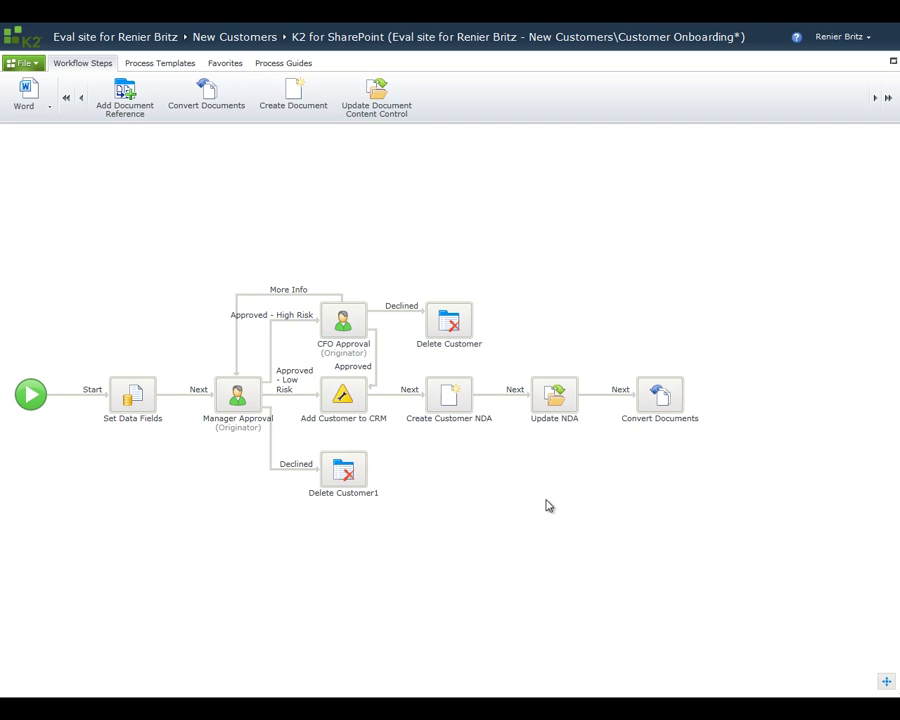
# - Find the site owner's user account in the process rights and grant it Start and View rights
pyautogui.click(37, 66)
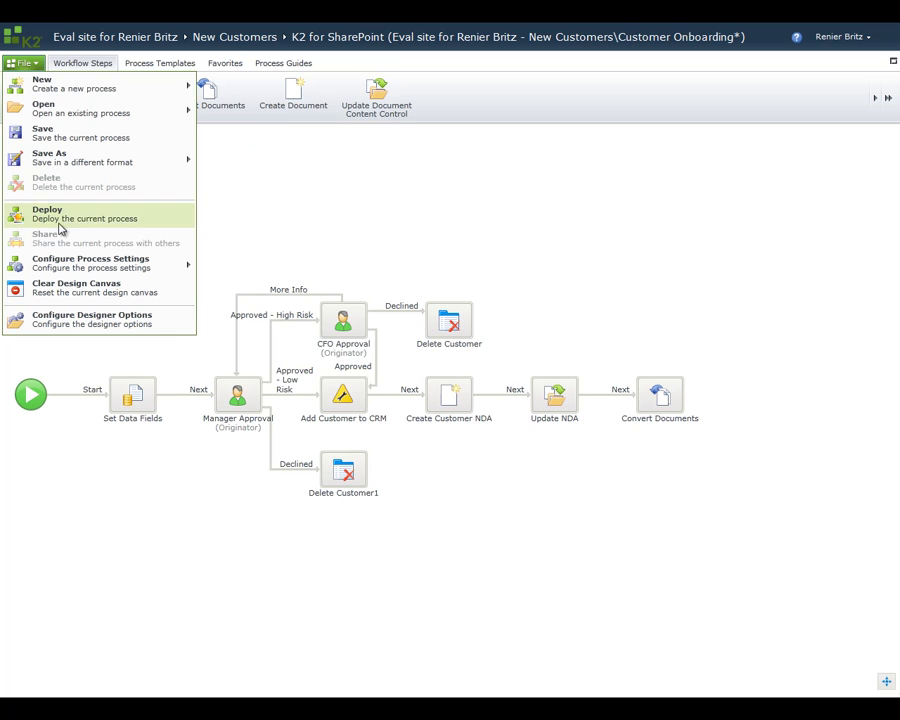
pyautogui.moveTo(81, 266)
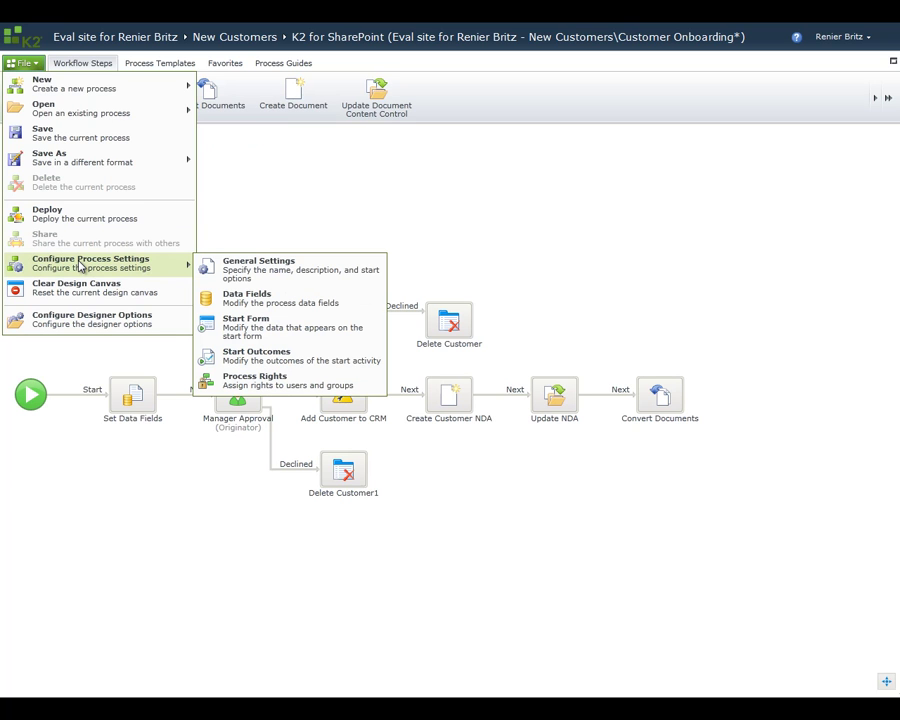
pyautogui.click(257, 380)
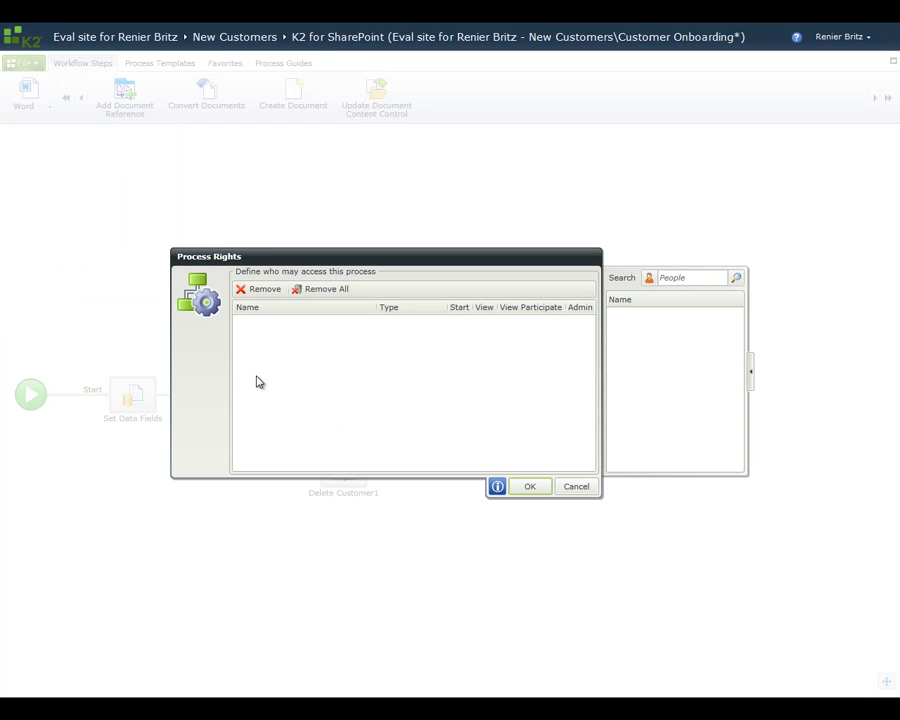
pyautogui.click(668, 278)
pyautogui.hotkey('ctrl', 'v')
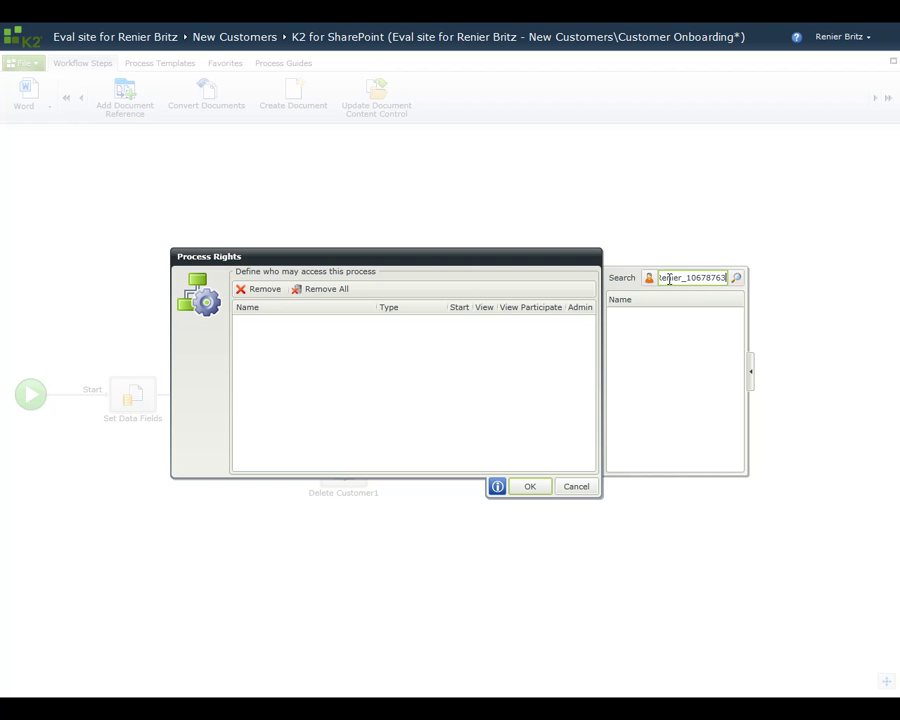
pyautogui.click(736, 278)
pyautogui.moveTo(660, 314); pyautogui.dragTo(450, 342)
pyautogui.click(461, 323)
pyautogui.click(485, 323)
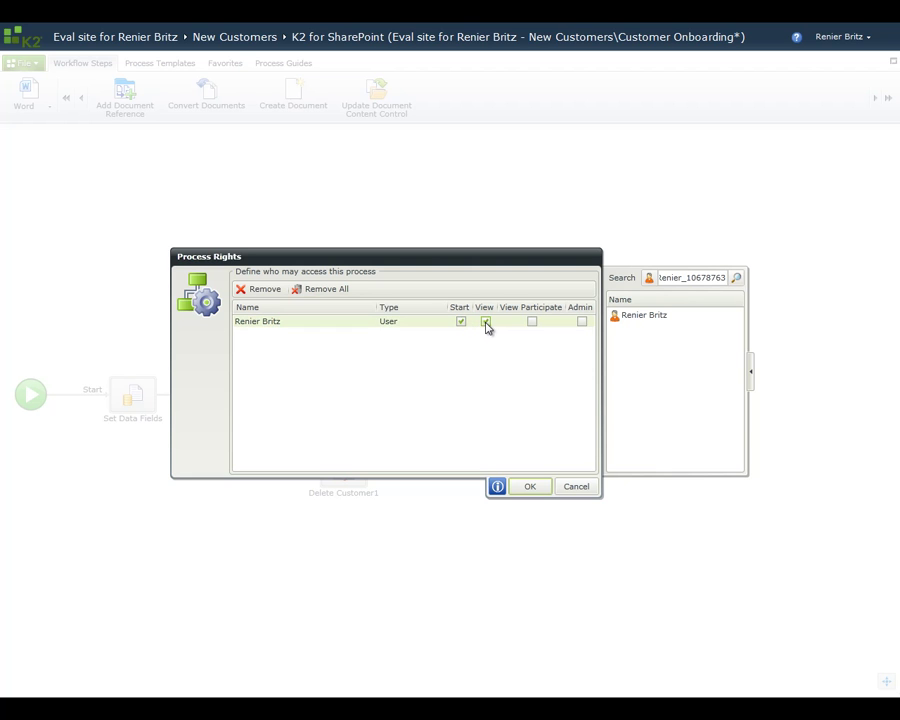
pyautogui.click(537, 488)
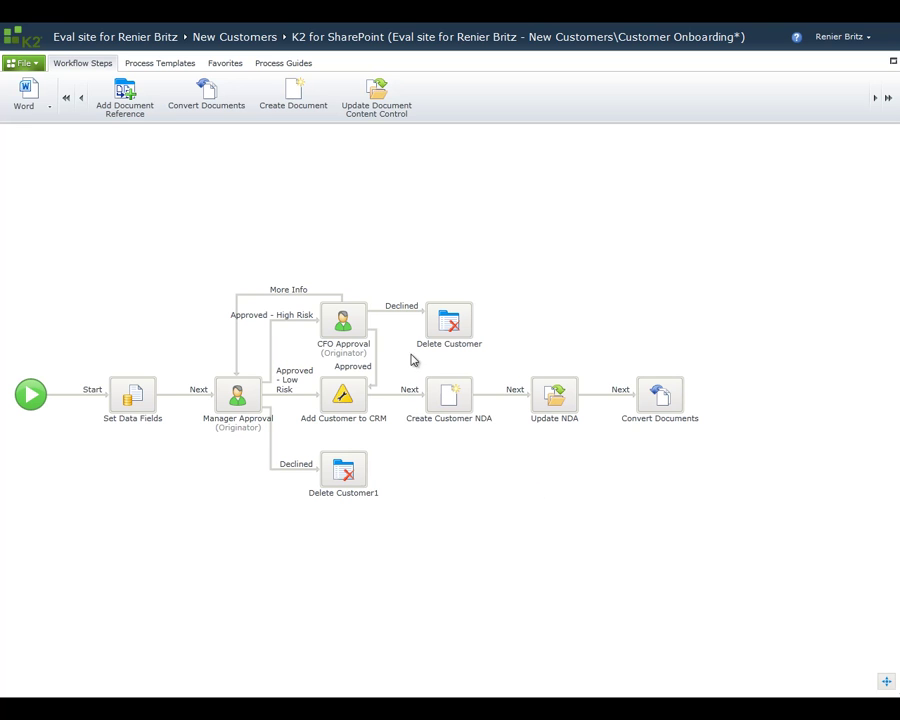
# - Check, build and deploy the Customer Onboarding process to the server
pyautogui.click(37, 66)
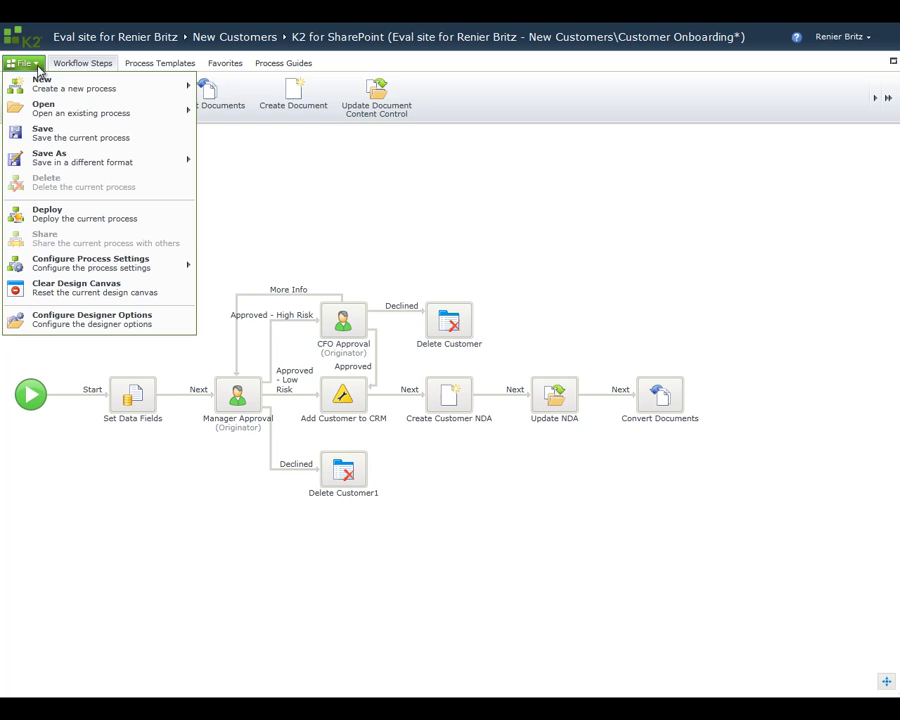
pyautogui.click(72, 215)
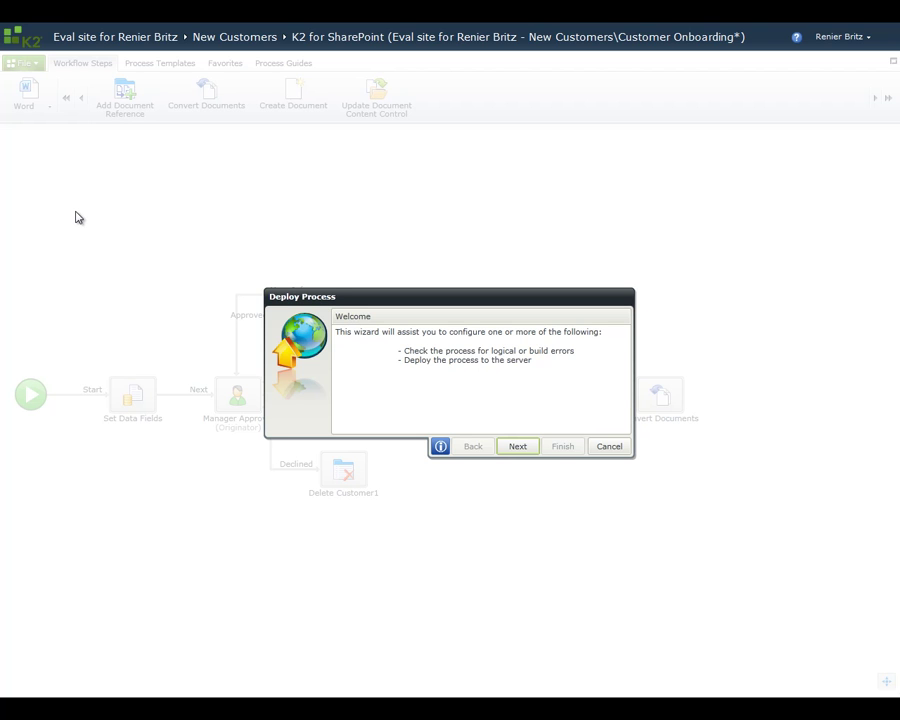
pyautogui.click(510, 449)
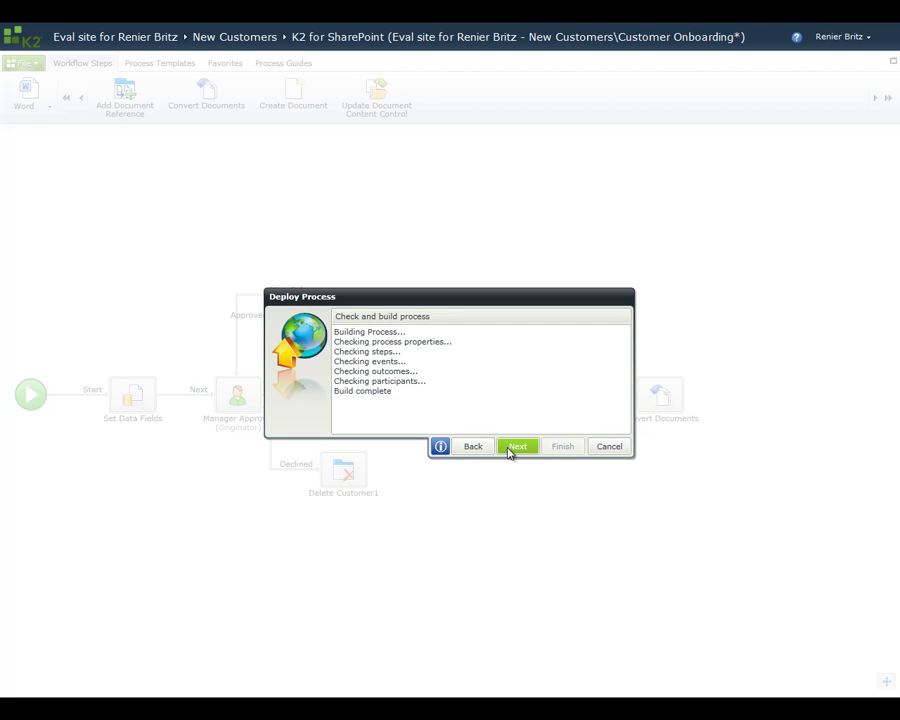
pyautogui.click(510, 449)
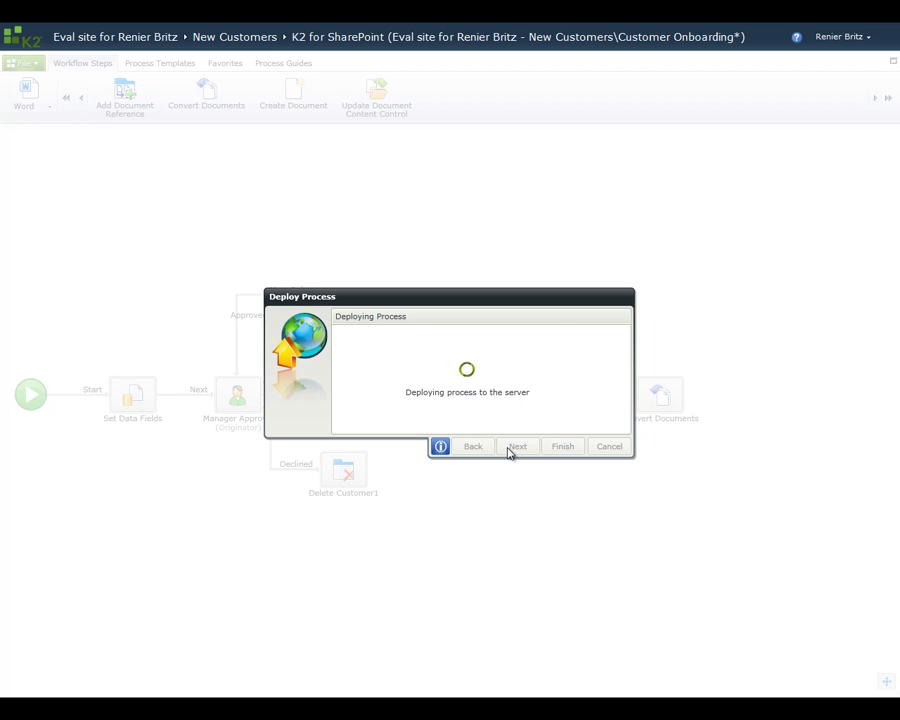
pyautogui.click(562, 447)
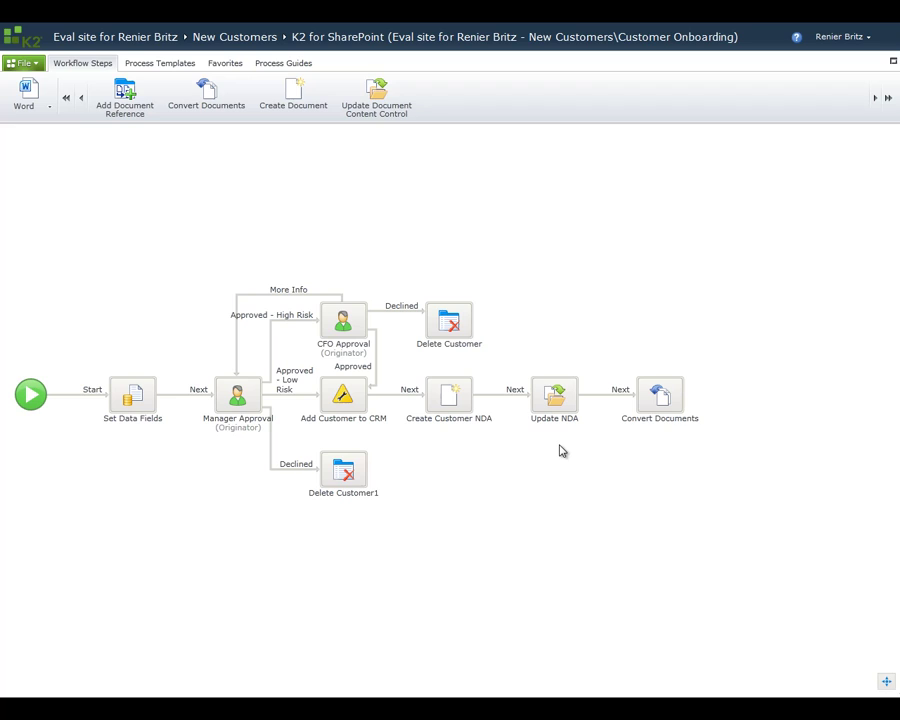